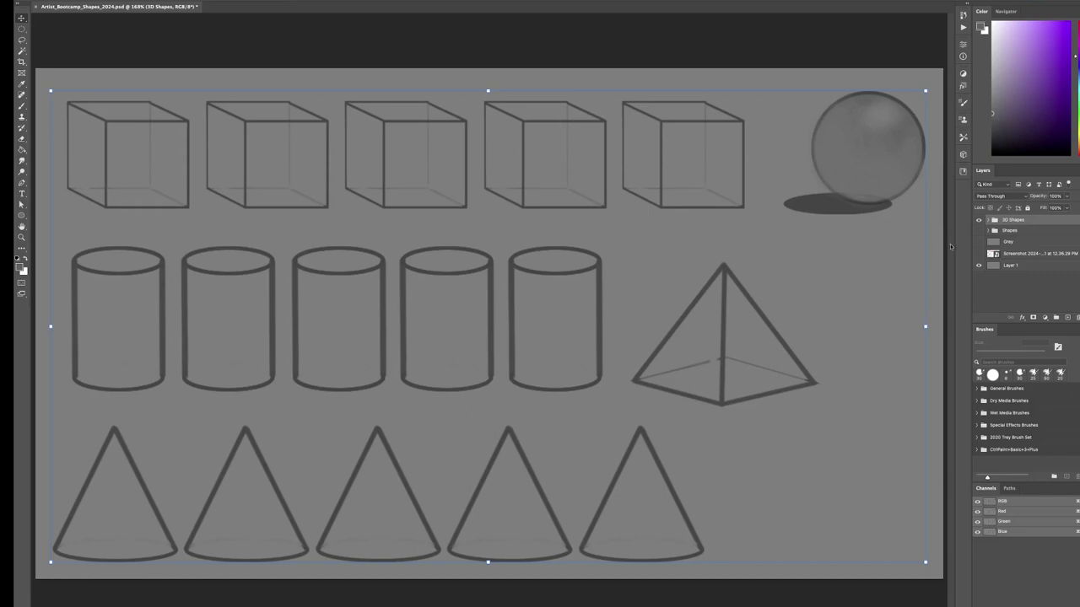
Turn off visibility of the 3D Shapes layer group in Artist_Bootcamp_Shapes_2024.psd
click(978, 219)
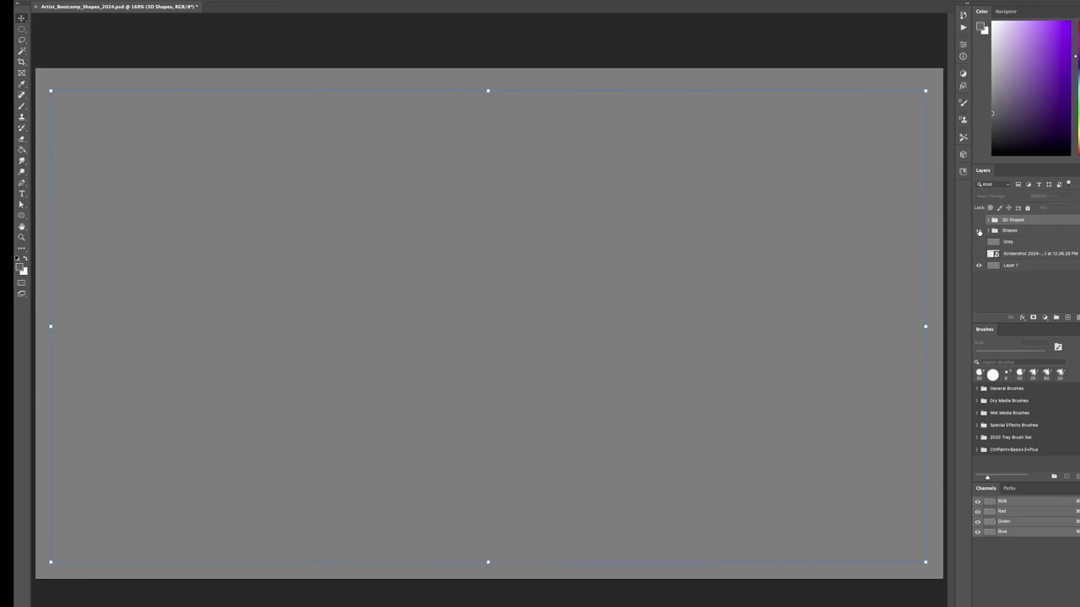
click(978, 230)
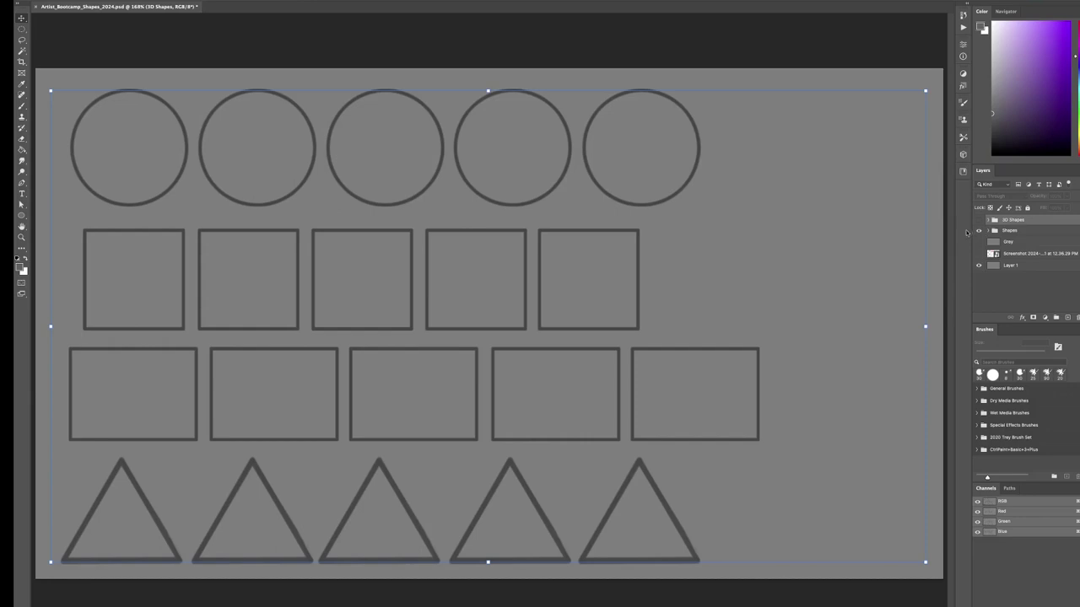
click(979, 231)
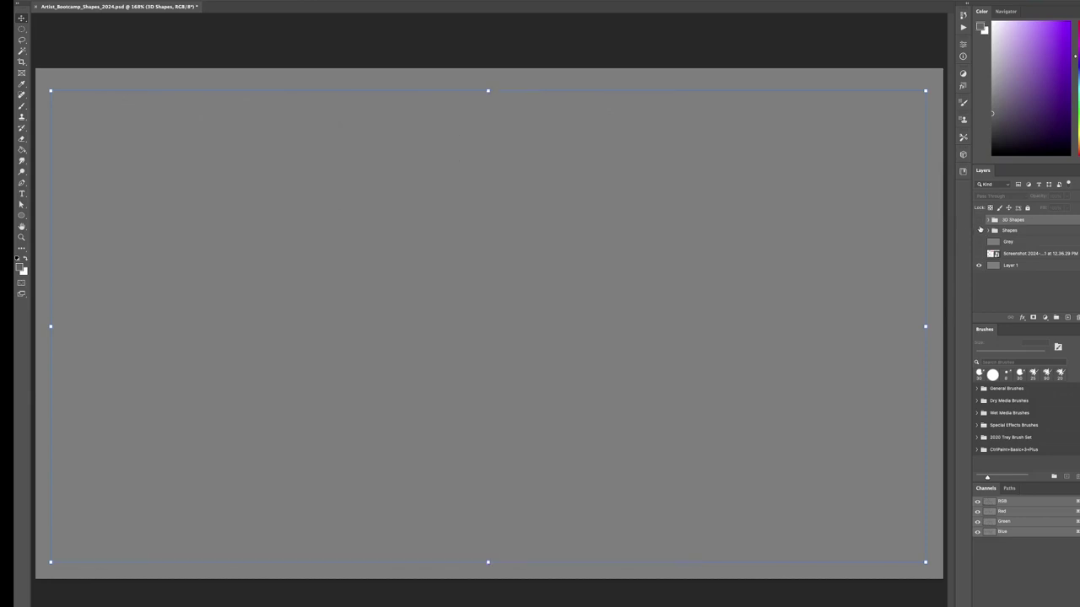
click(979, 221)
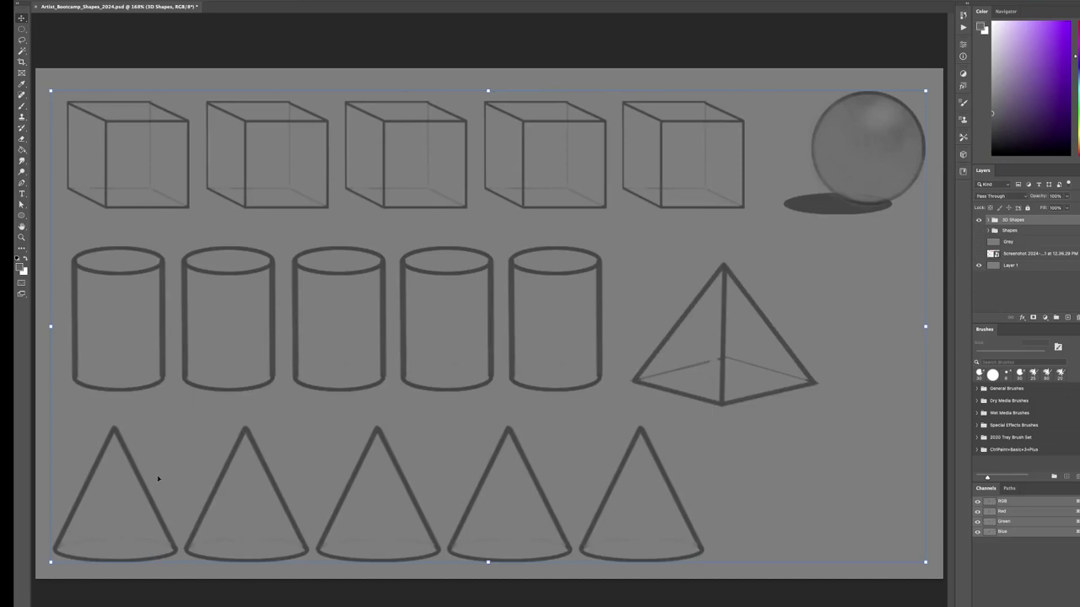
click(979, 220)
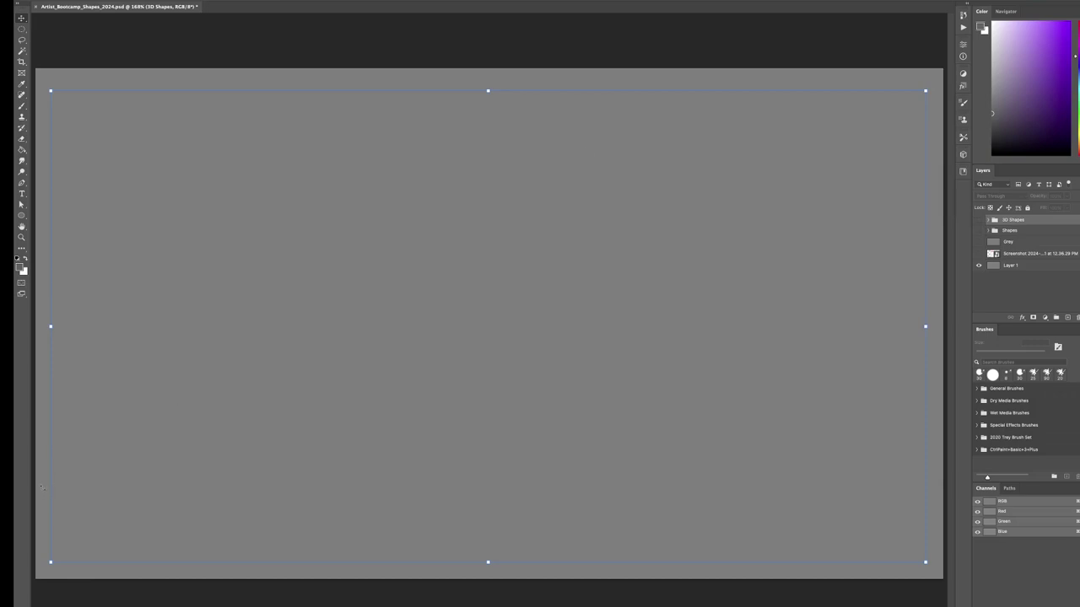
Review the February 2024 bootcamp calendar in Numbers, then minimize both Numbers and Photoshop
mouse_move(13, 514)
click(20, 567)
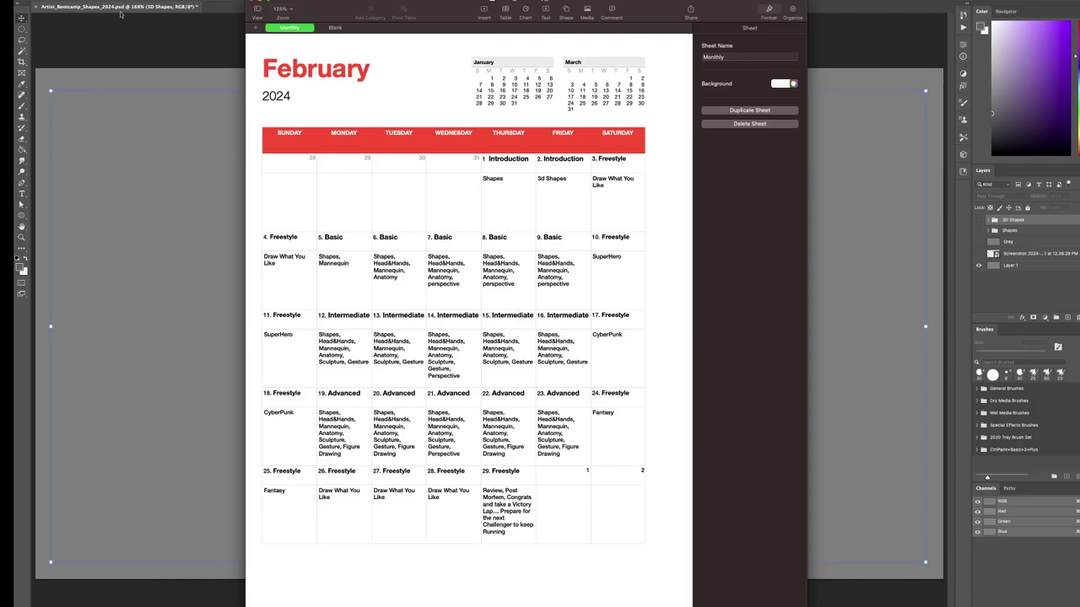
click(261, 6)
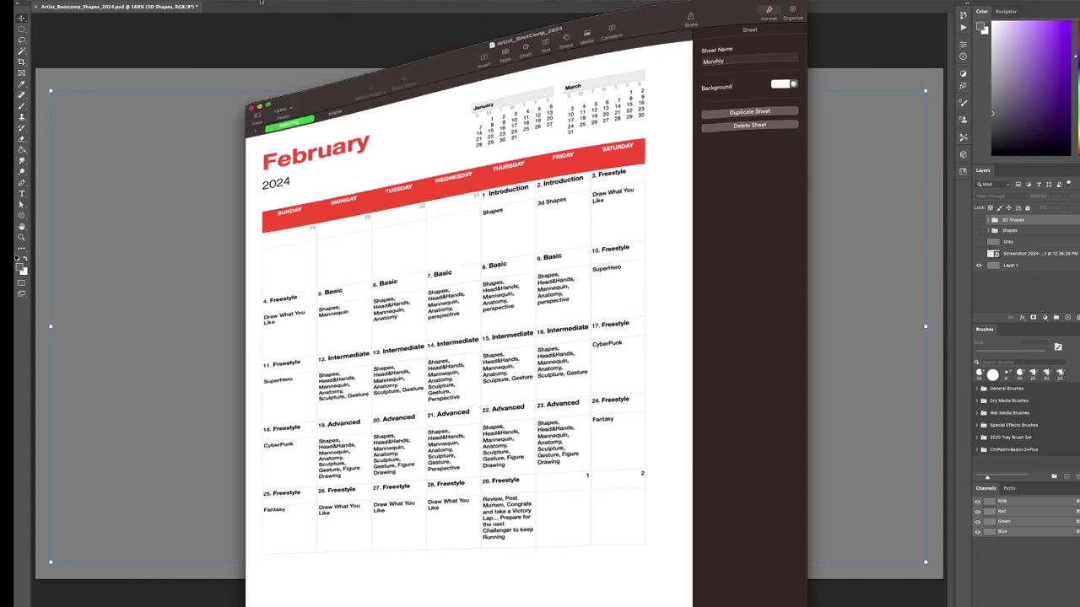
key(super+m)
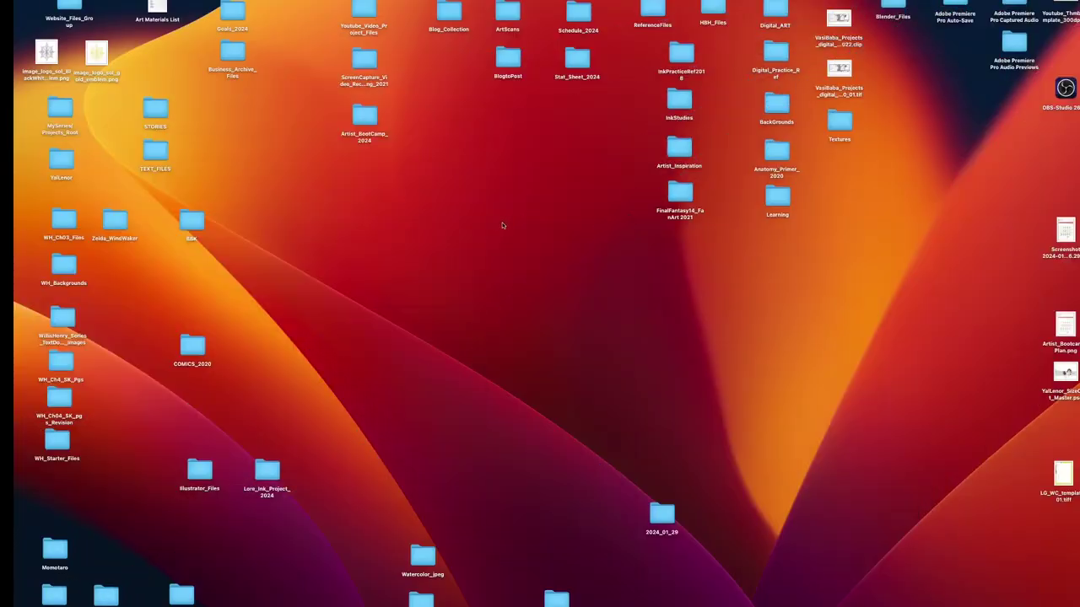
Move the Artist_BootCamp_2024 folder to centre and navigate into its Head > Heads folder
drag(367, 118, 512, 291)
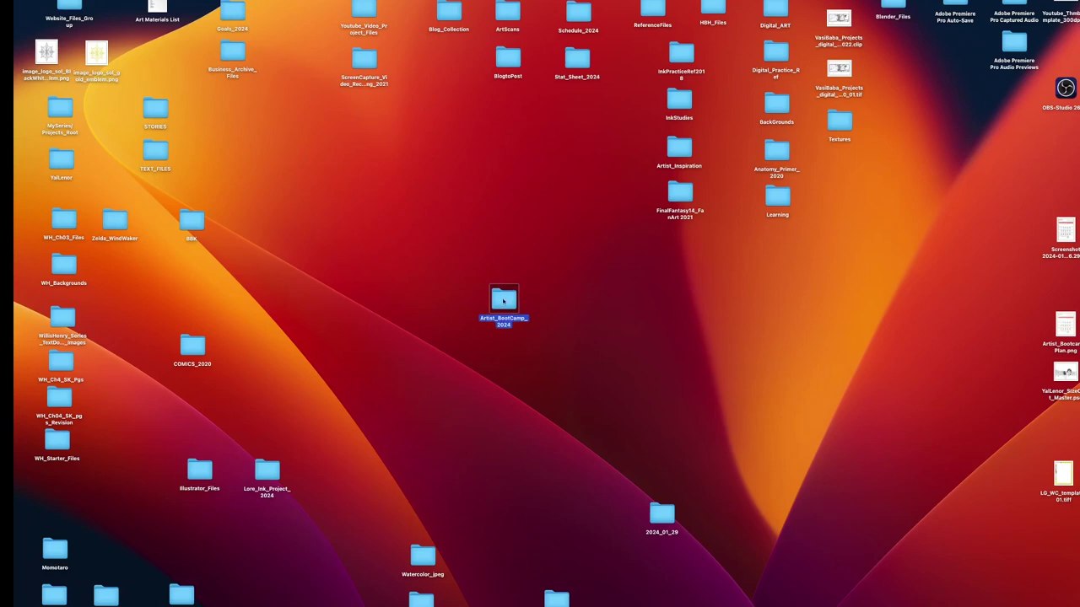
double_click(503, 302)
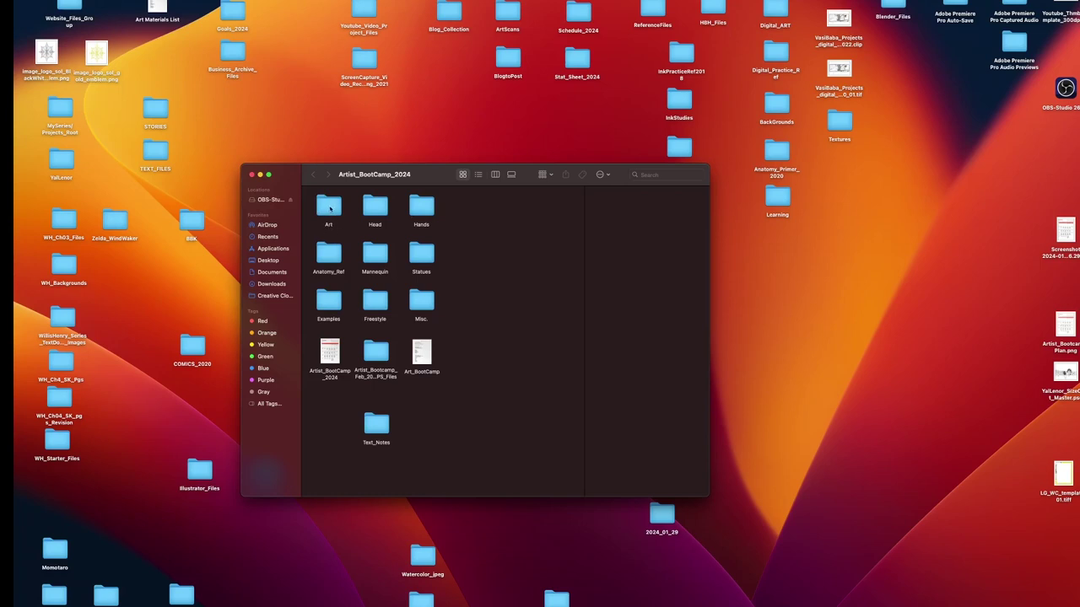
double_click(375, 208)
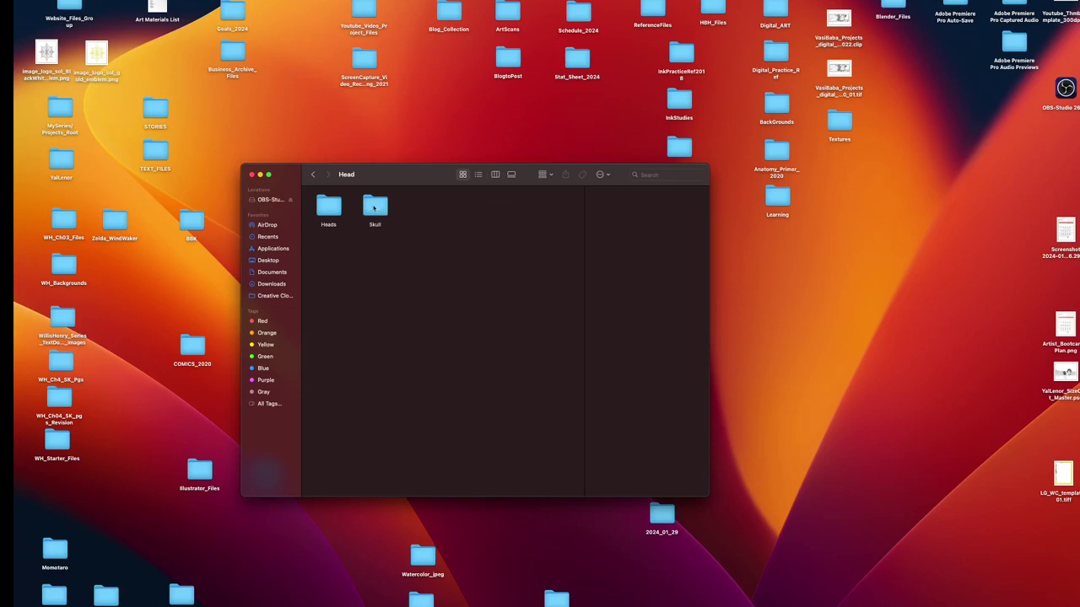
double_click(331, 211)
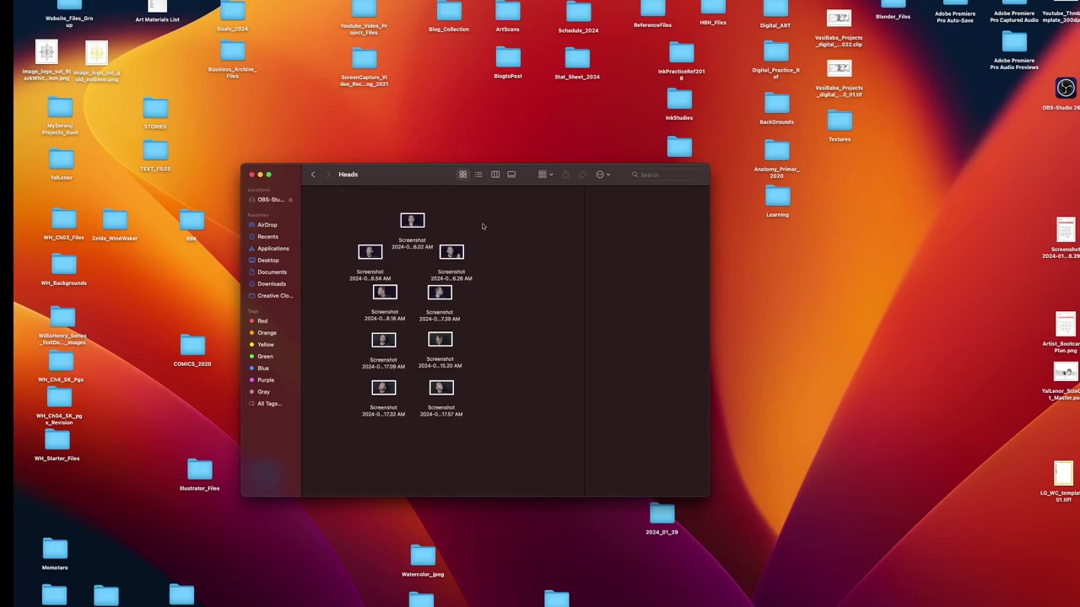
Select all nine head screenshots and open them together in Preview
click(414, 226)
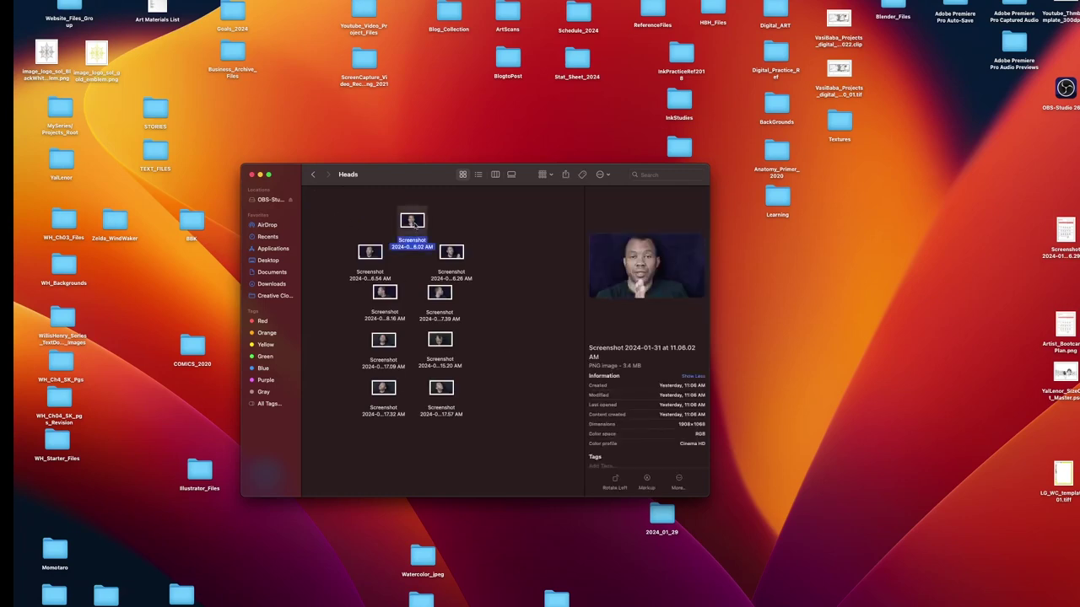
click(368, 254)
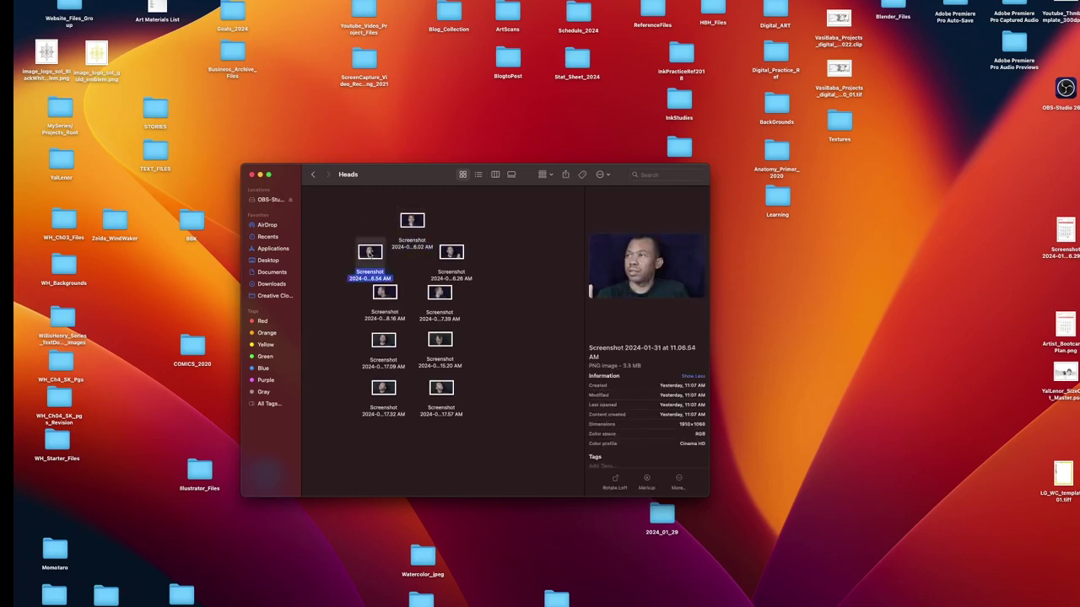
drag(497, 199, 313, 434)
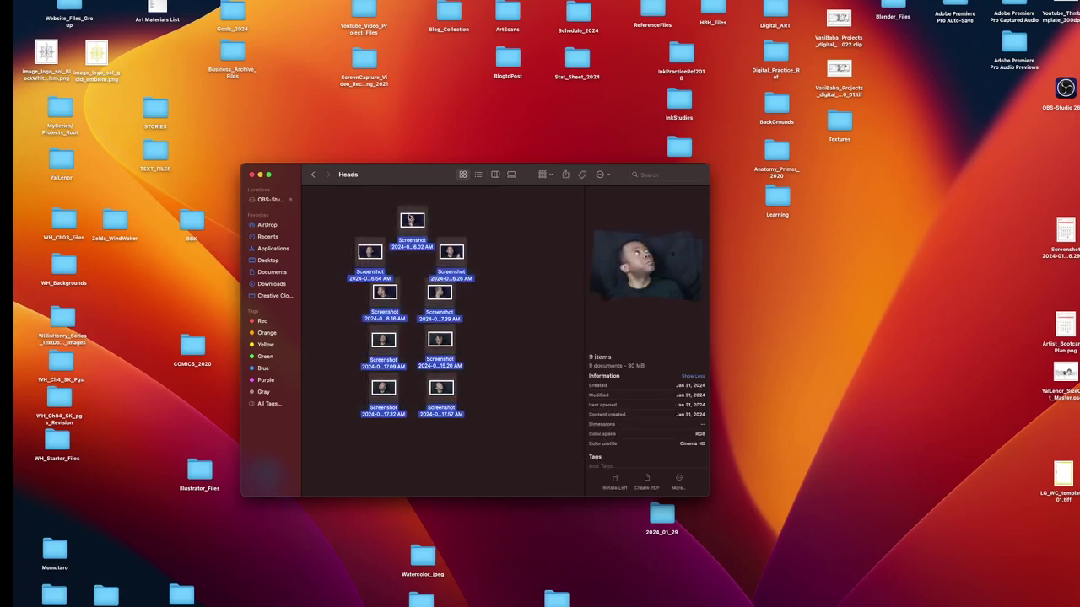
double_click(419, 221)
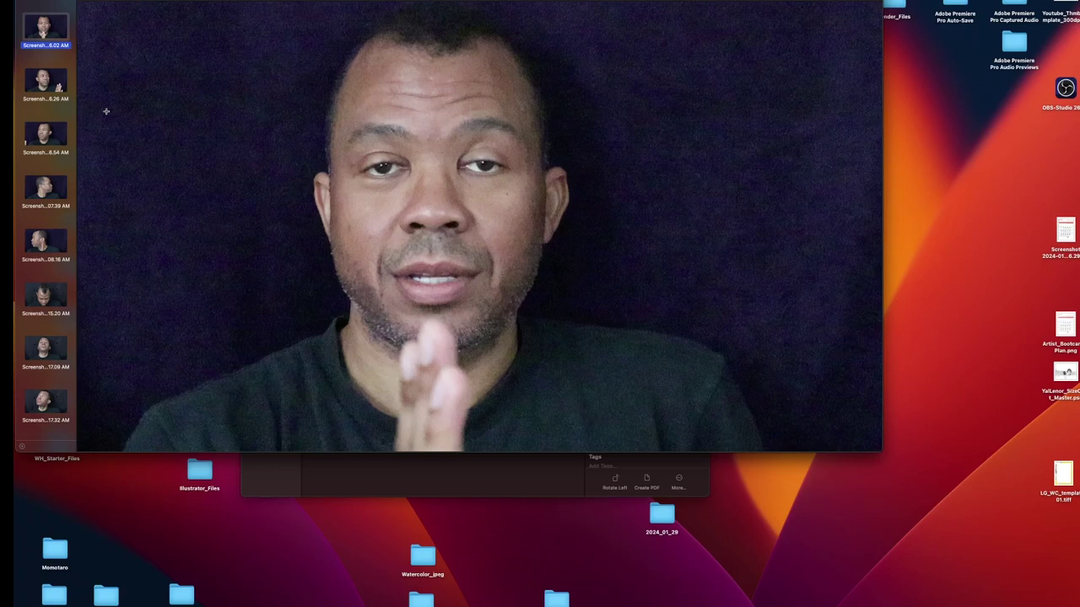
Step through all nine head-pose screenshots with the arrow keys, then close the Preview window
key(Down)
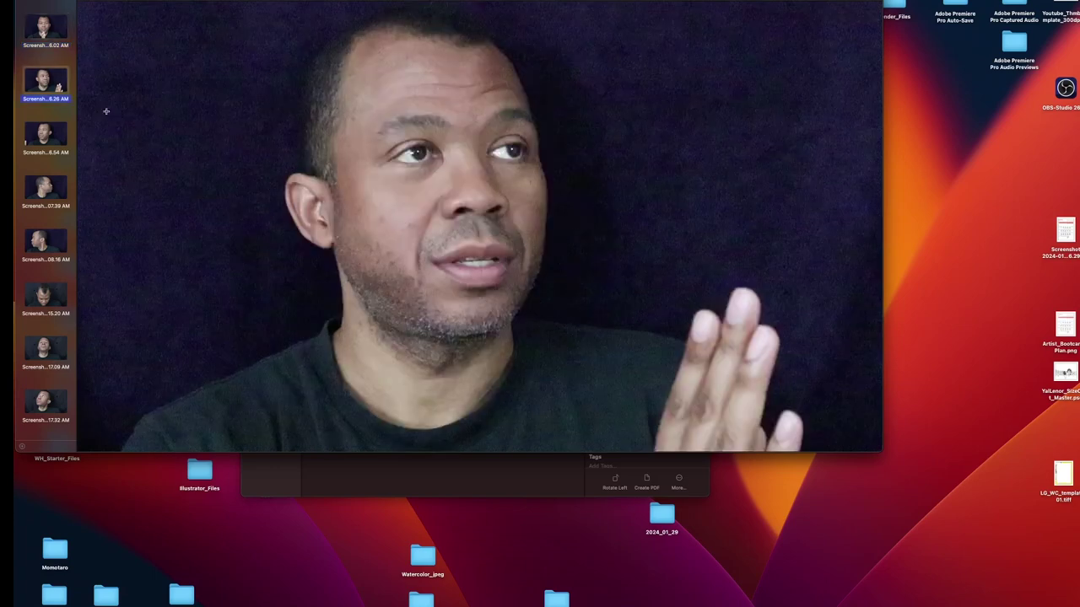
key(Down)
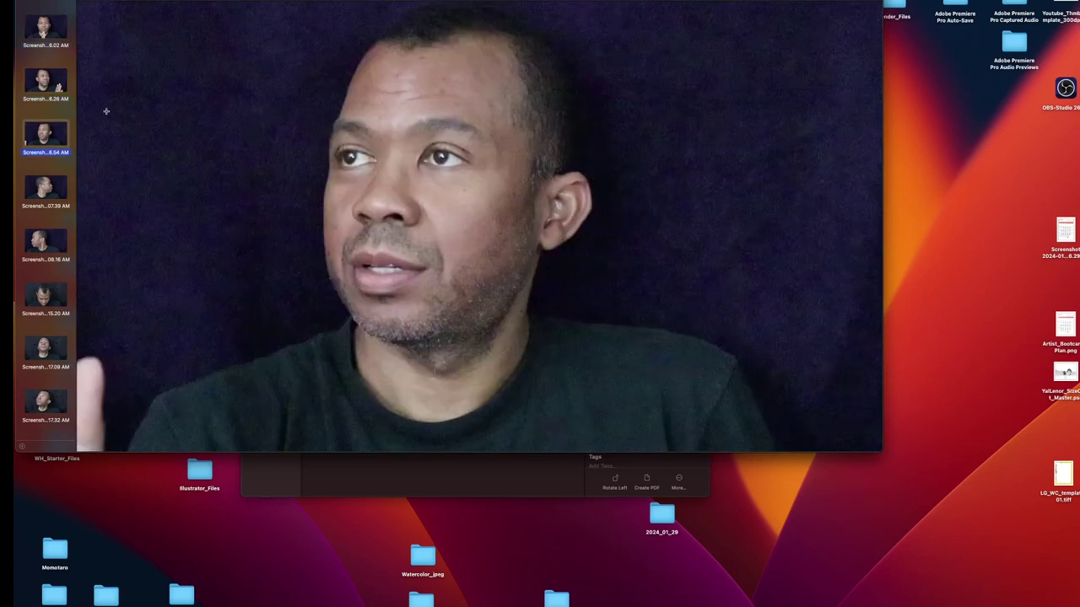
key(Down)
key(Down)
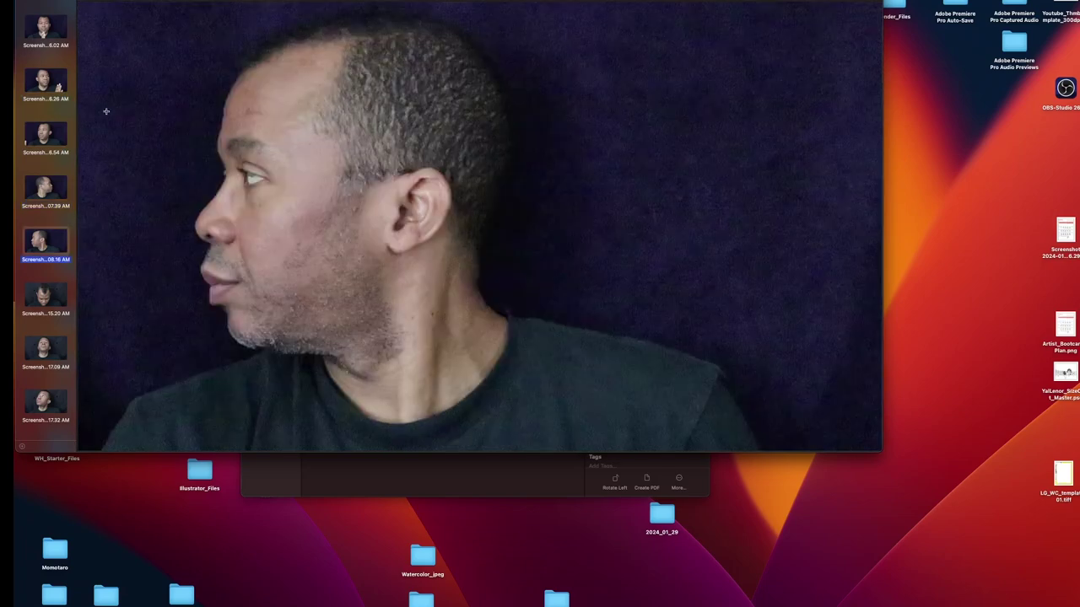
key(Down)
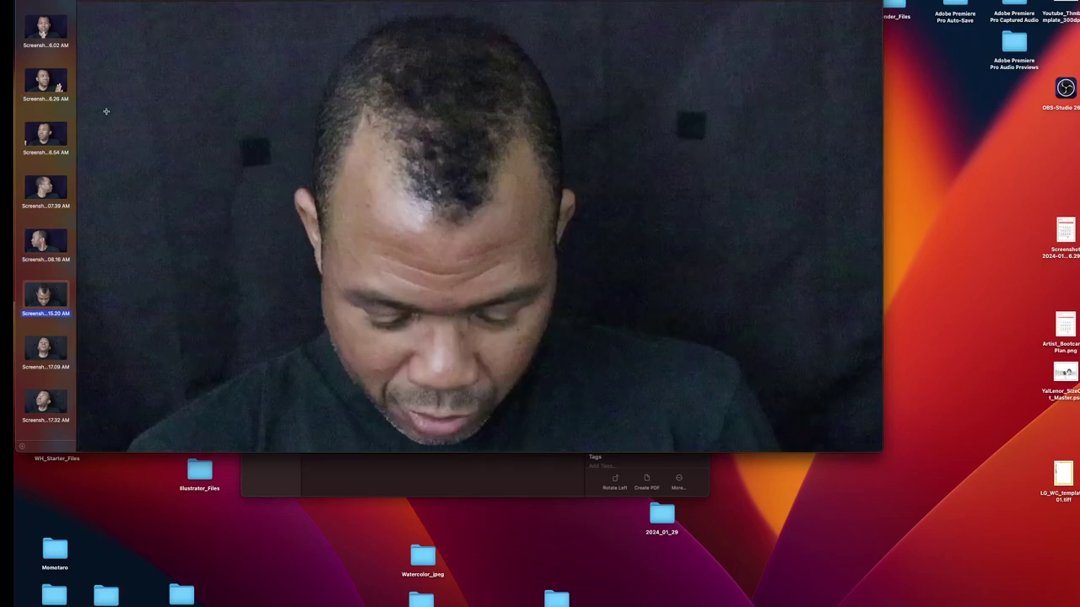
key(Down)
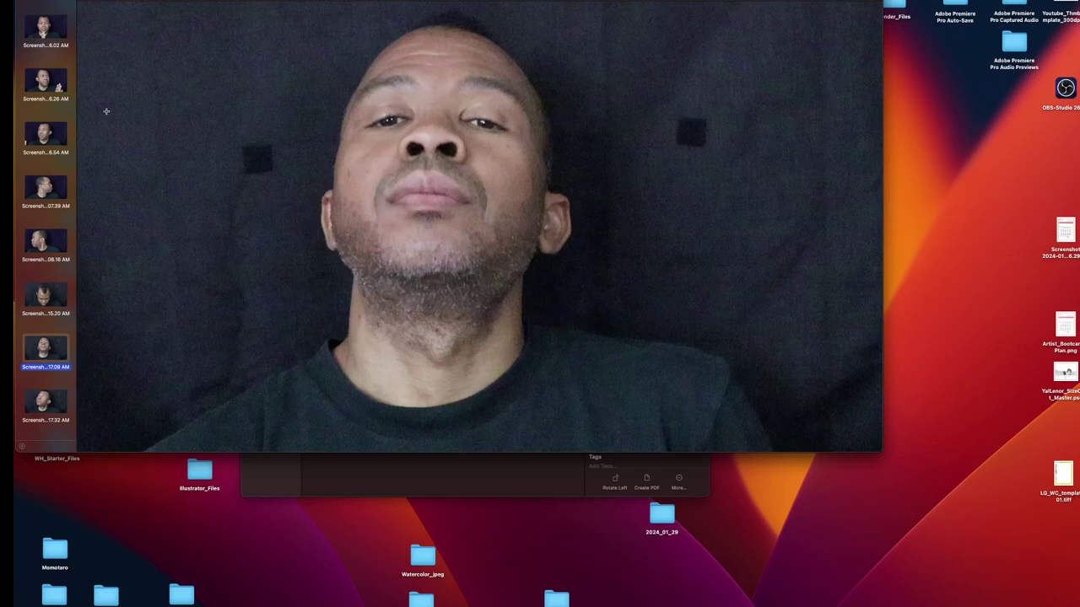
key(Down)
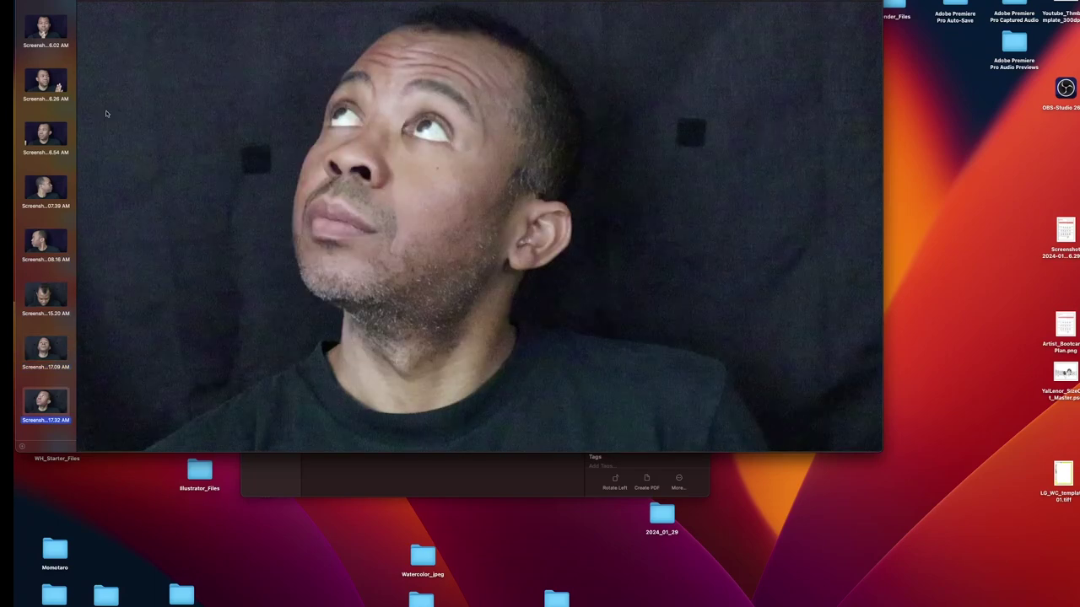
key(Down)
key(Up)
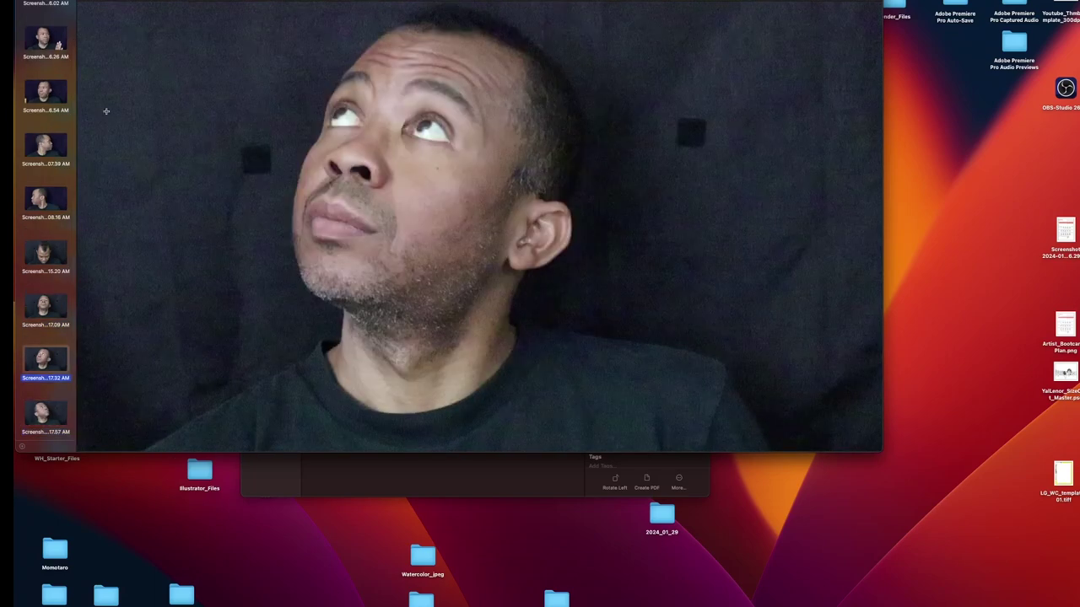
key(Down)
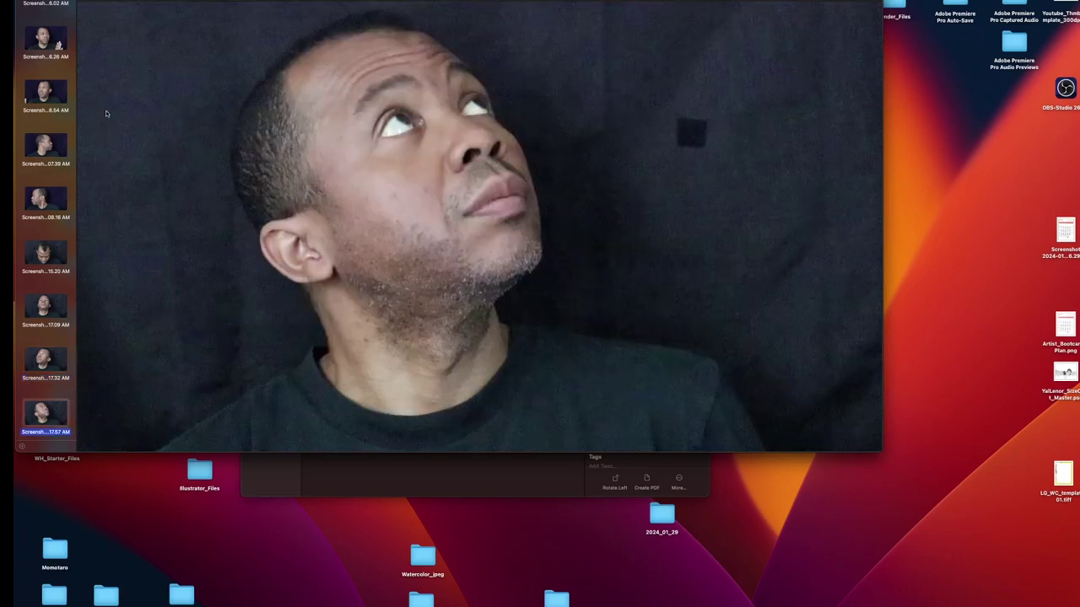
key(Up)
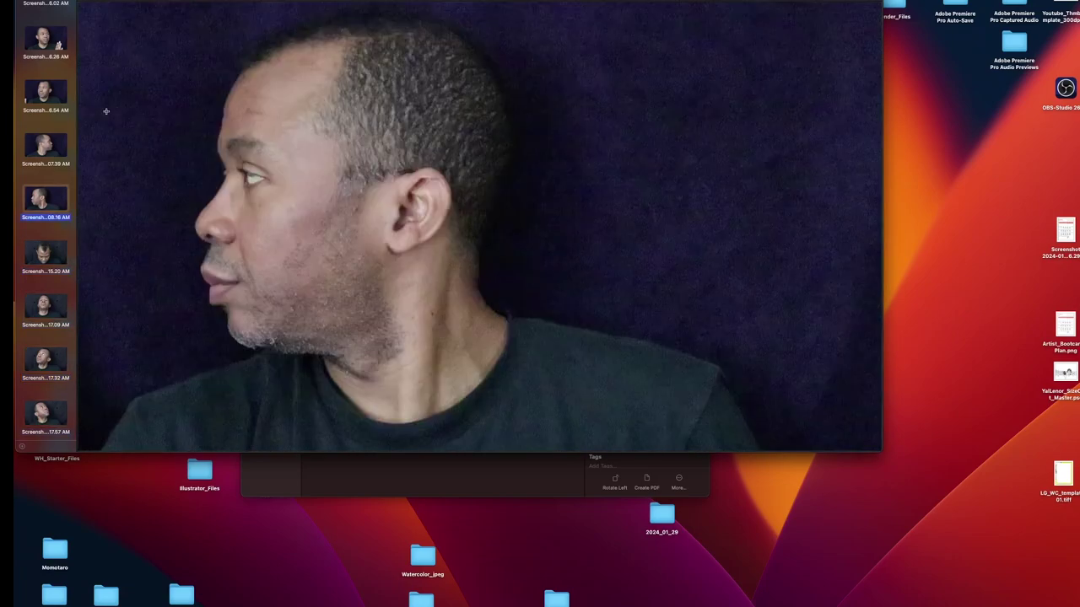
key(Up)
key(Up)
key(Up)
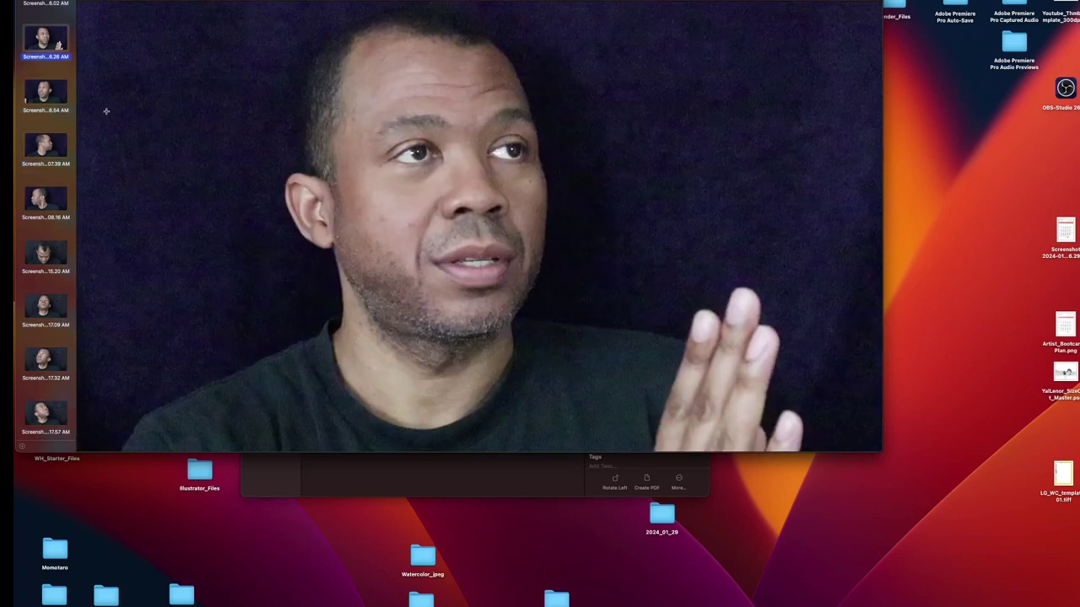
key(Up)
key(Down)
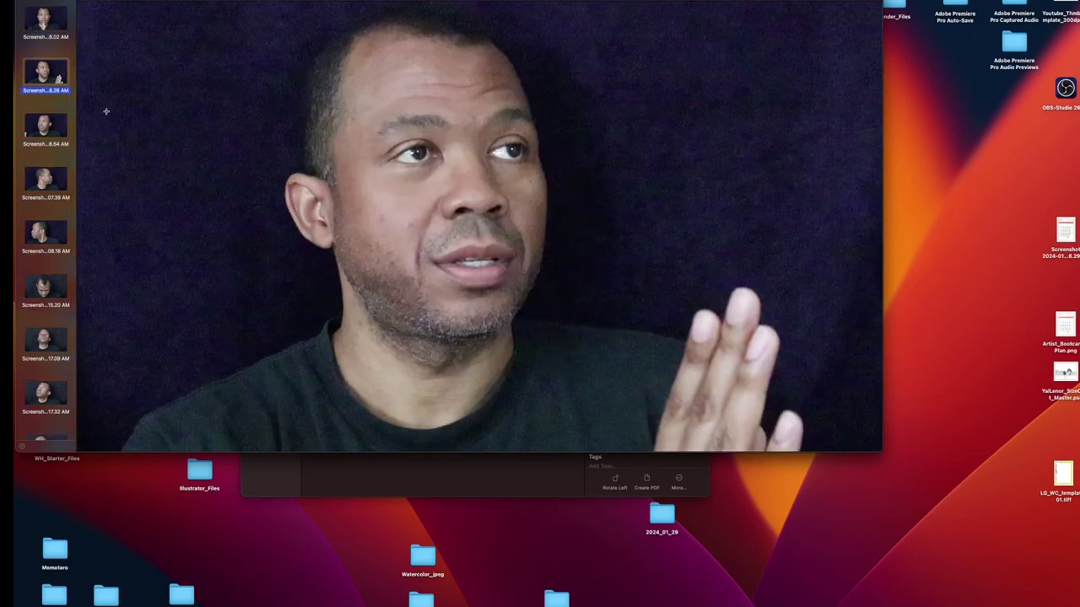
key(Down)
key(Down)
key(Down)
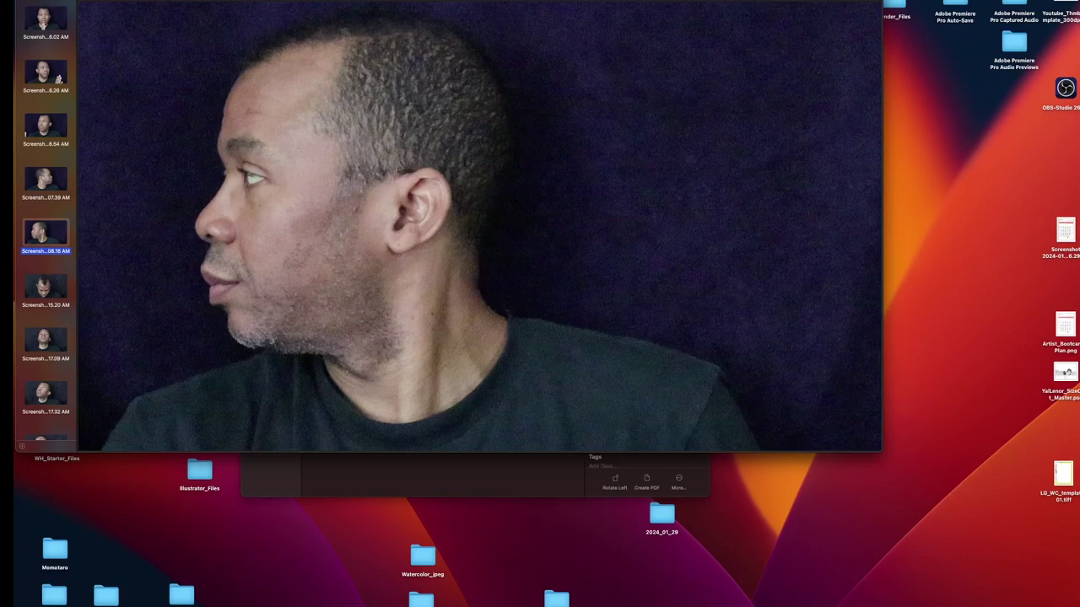
key(super+w)
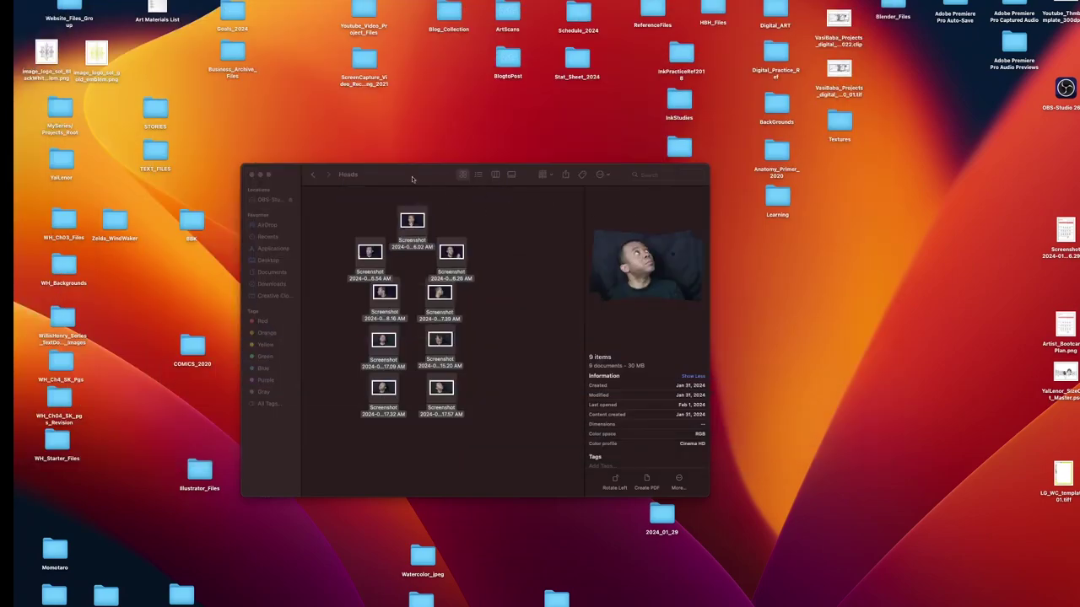
Return to the Head folder, enter Skull, and open all ten skull screenshots in Preview
click(412, 176)
click(312, 175)
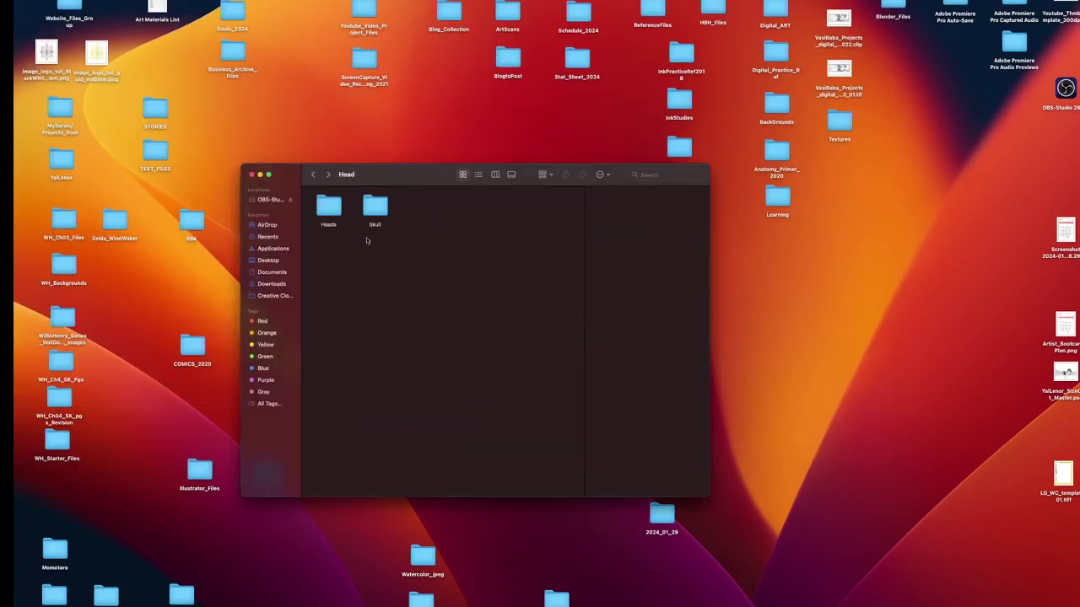
double_click(375, 210)
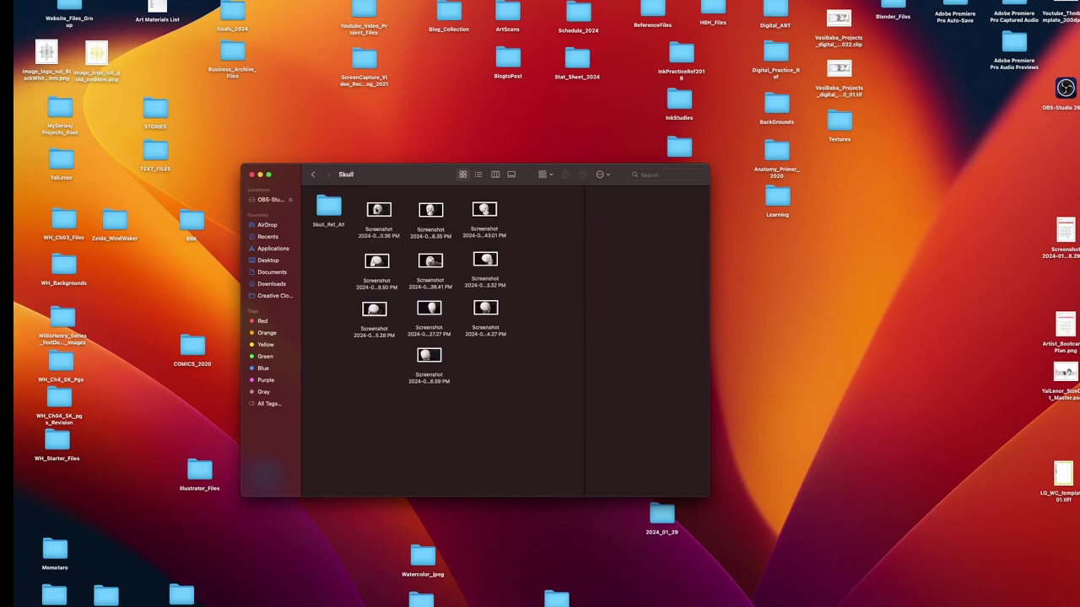
drag(527, 201, 354, 391)
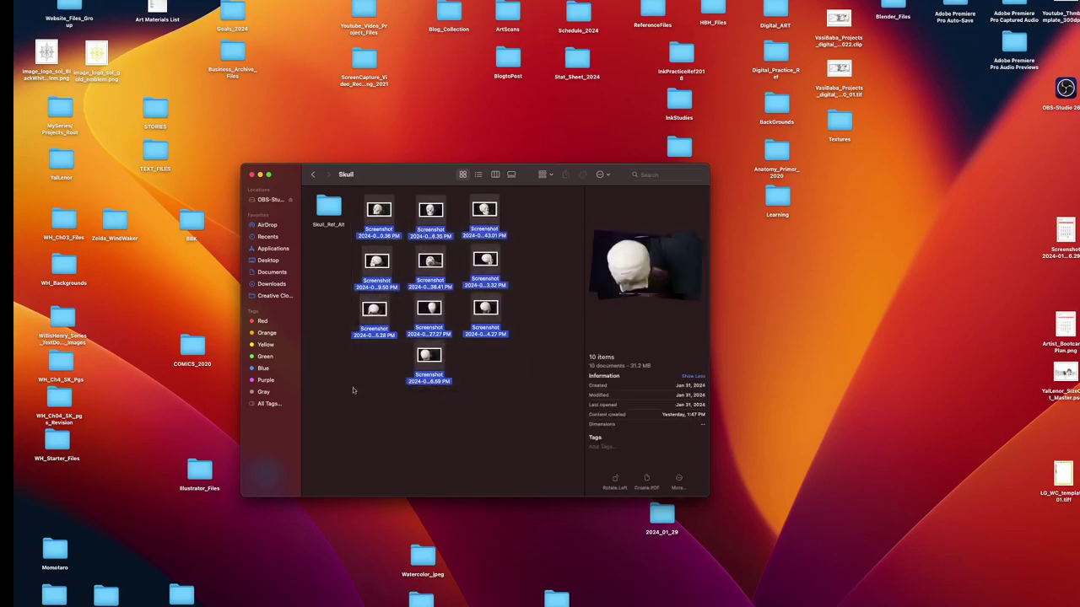
double_click(382, 211)
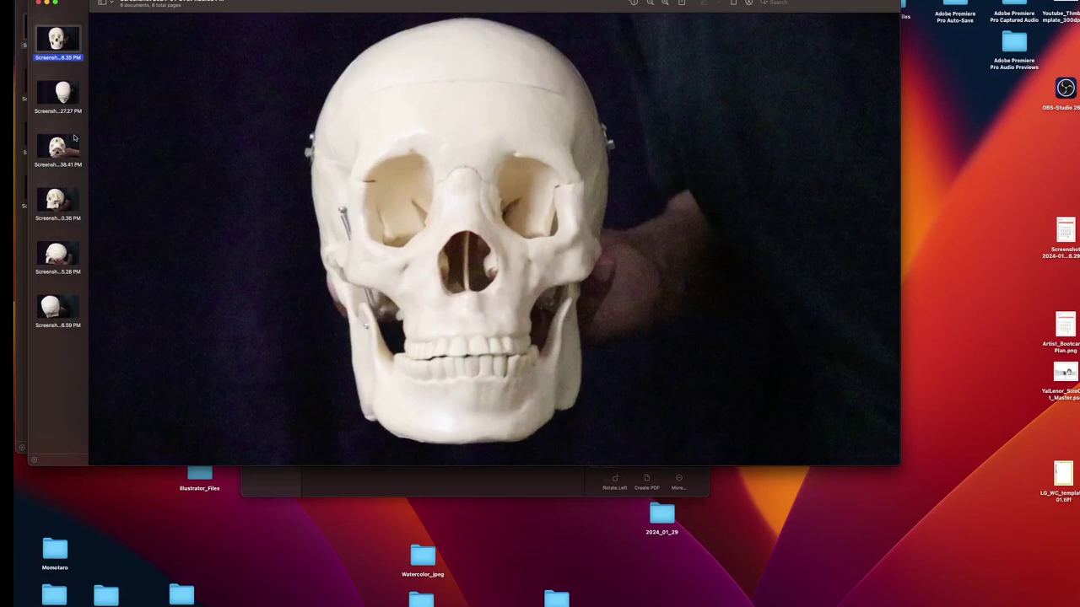
Browse the top, three-quarter and side-view skull shots, then close the first Preview set
key(Down)
key(Down)
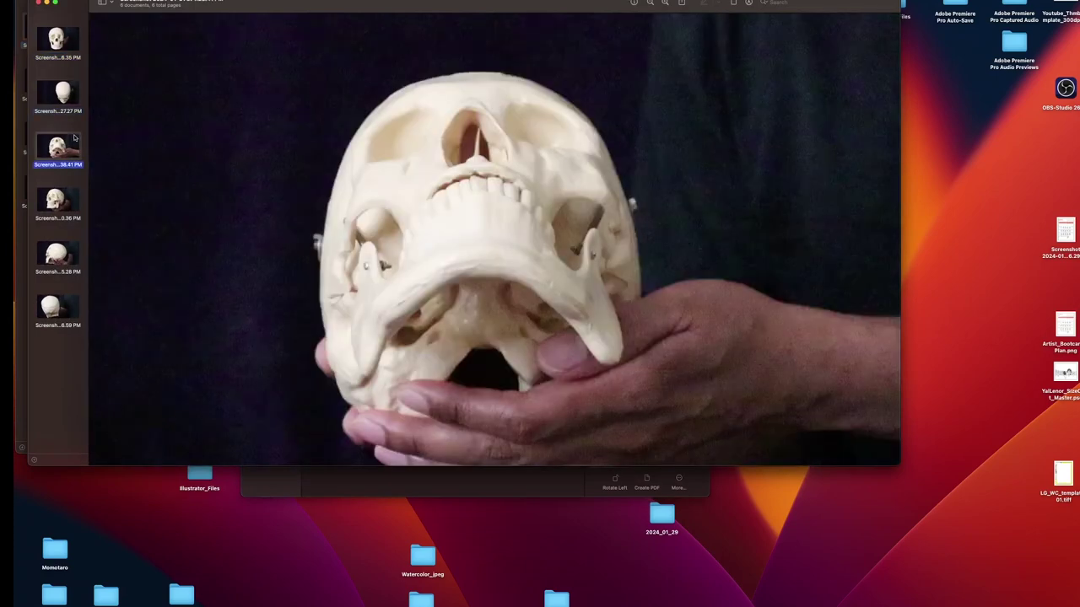
key(Down)
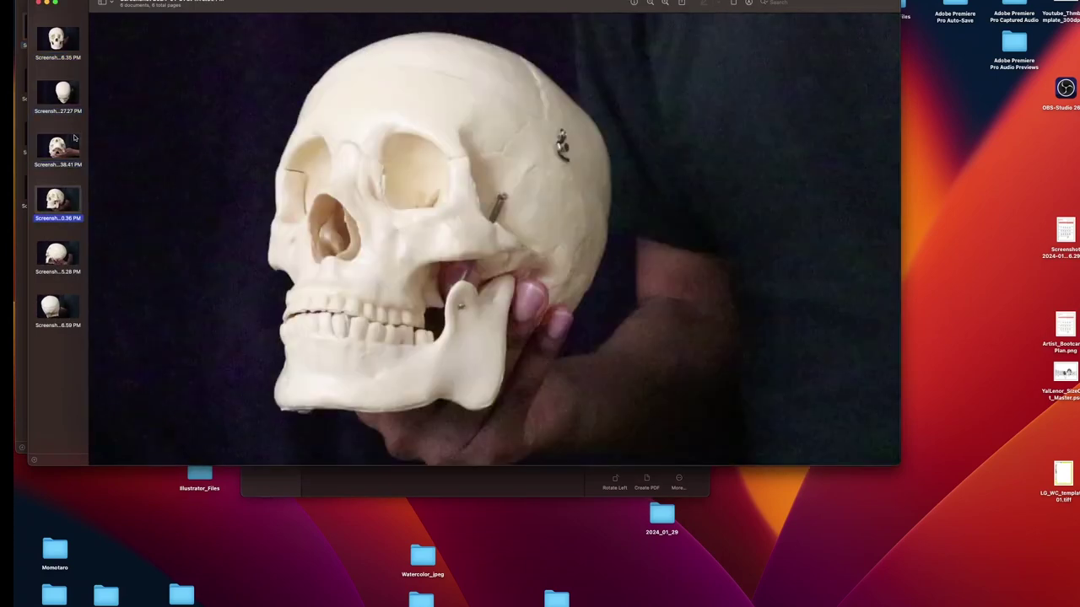
key(Down)
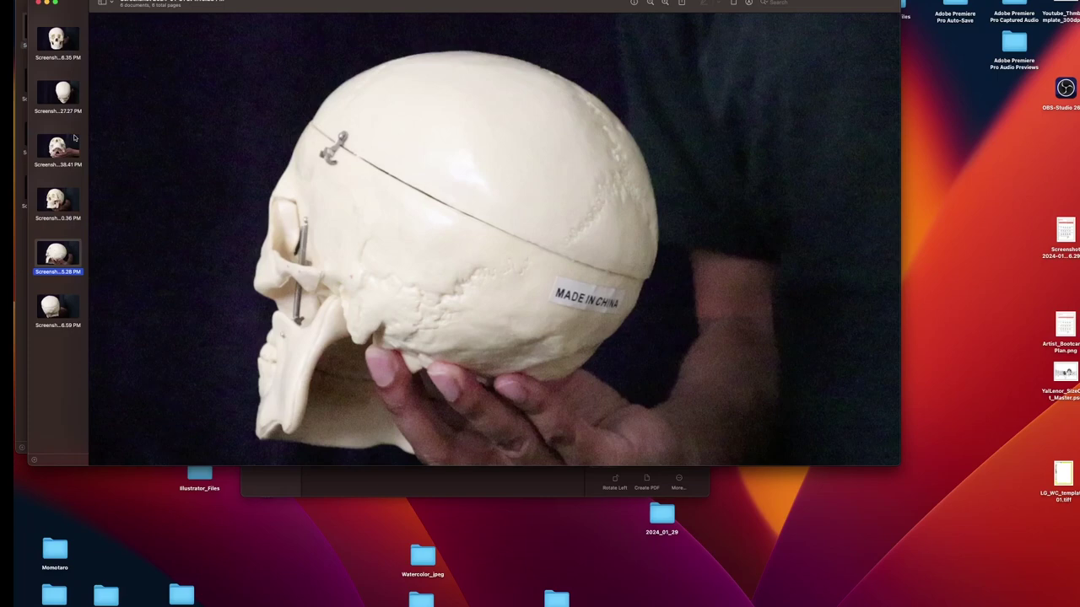
key(Down)
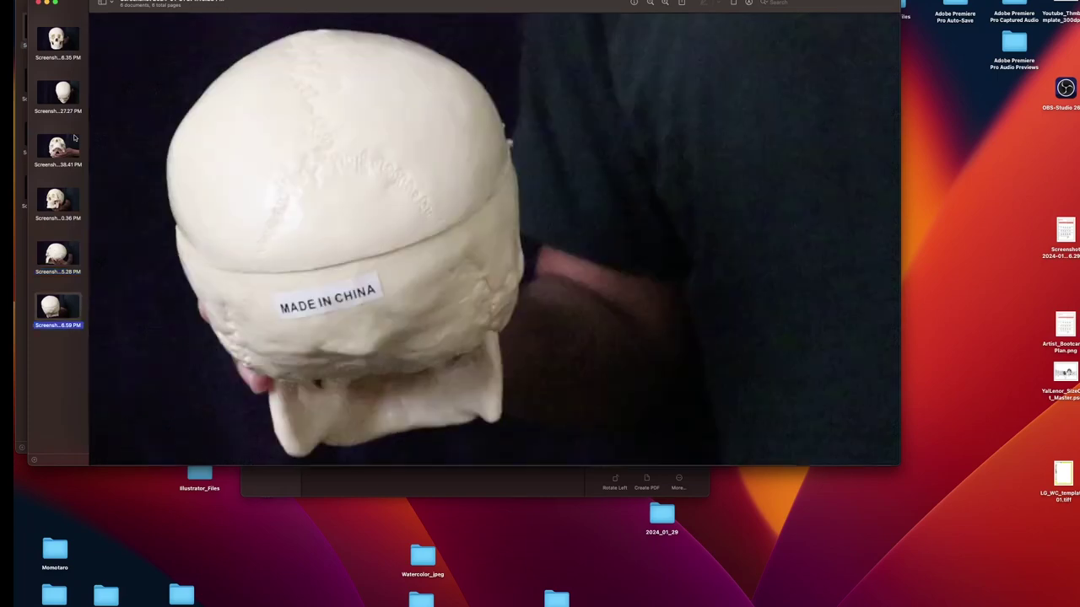
key(Up)
key(Up)
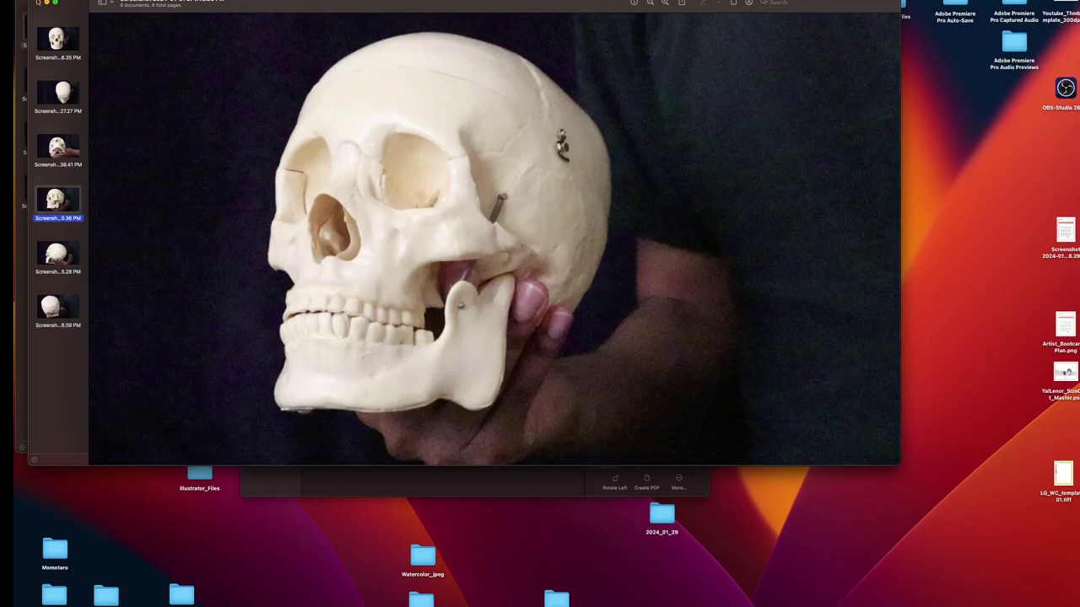
click(38, 2)
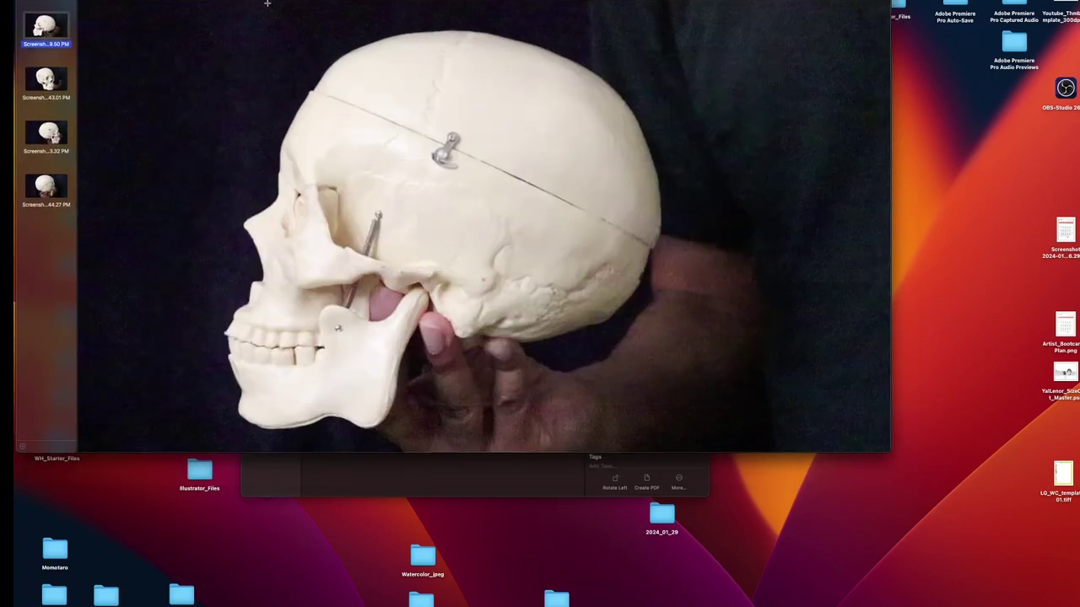
Browse the second set from front three-quarter through side view to the rear-oblique skull
key(Down)
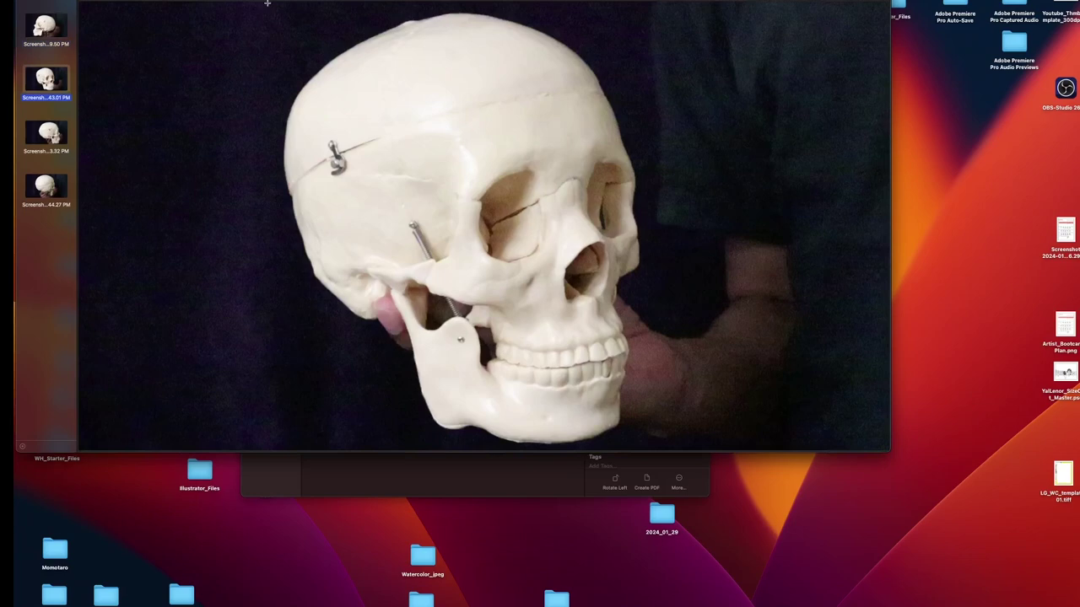
key(Down)
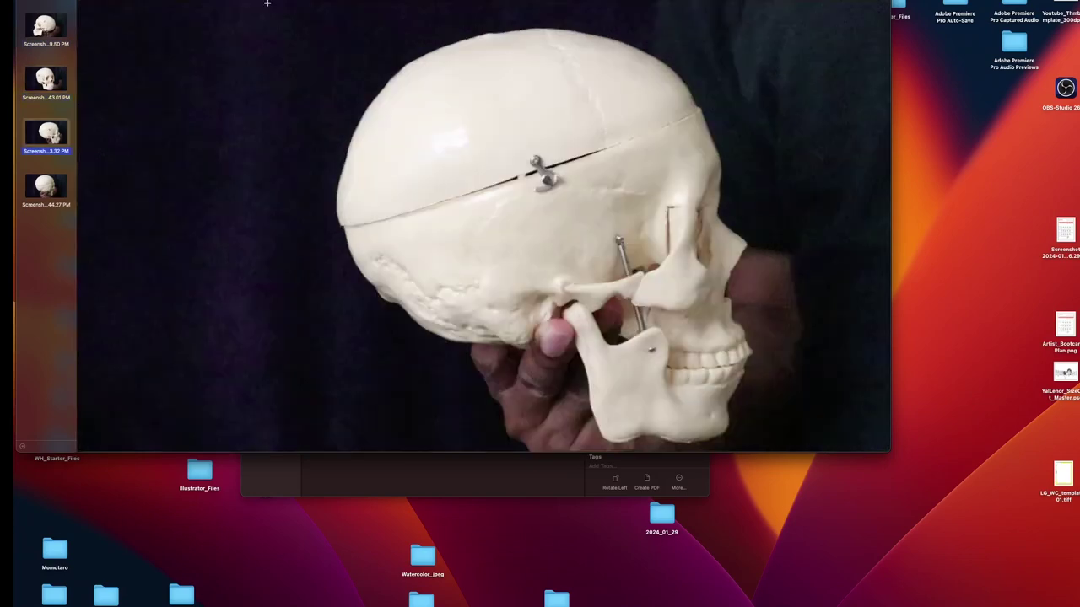
key(Down)
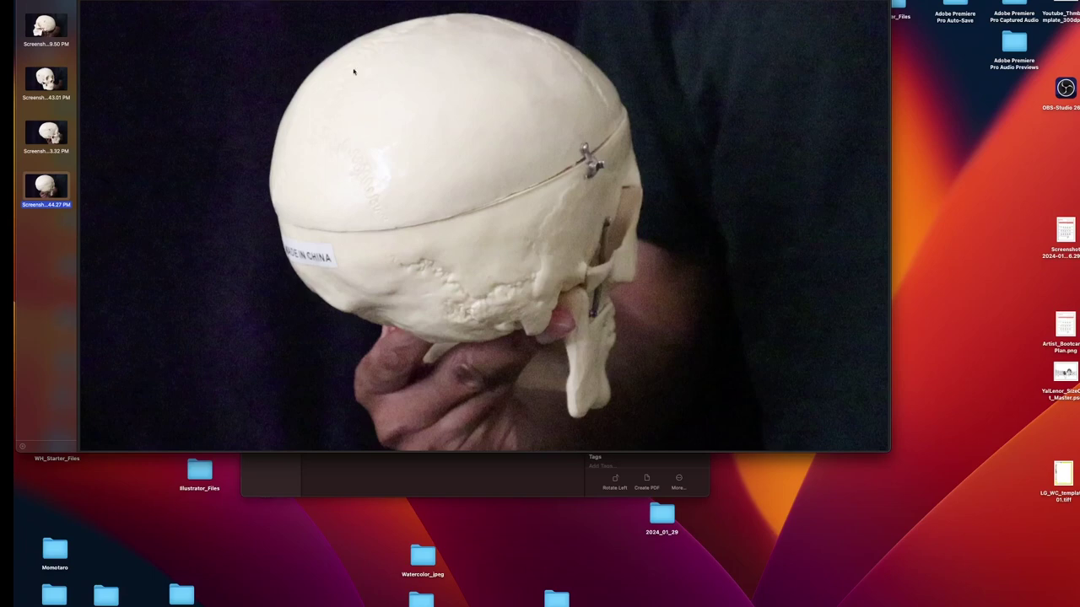
Close the skull images, go back to Artist_BootCamp_2024, and open all nine Hands screenshots
key(super+w)
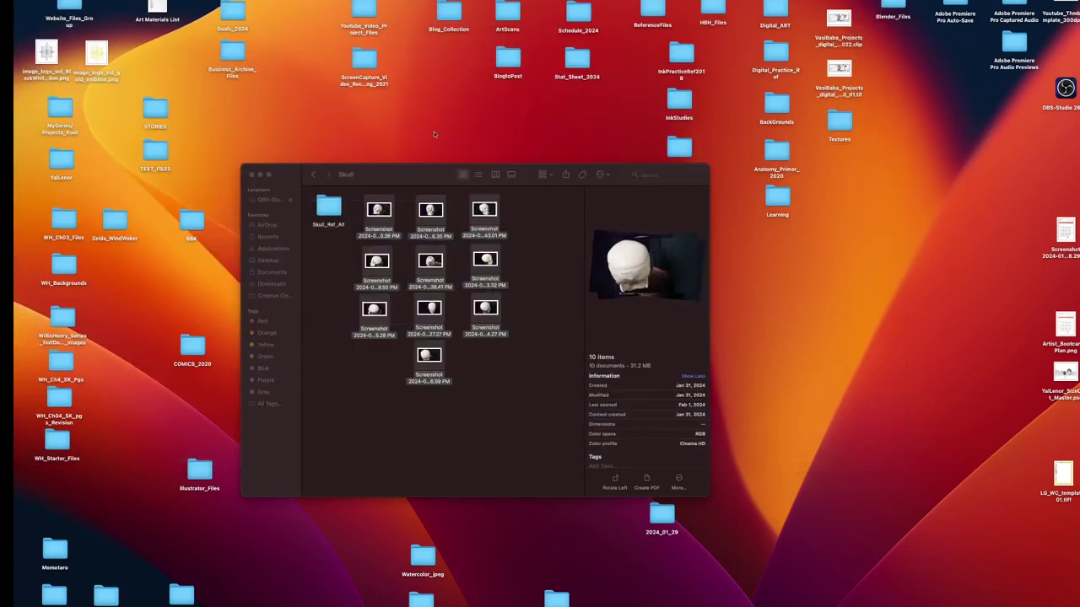
click(313, 175)
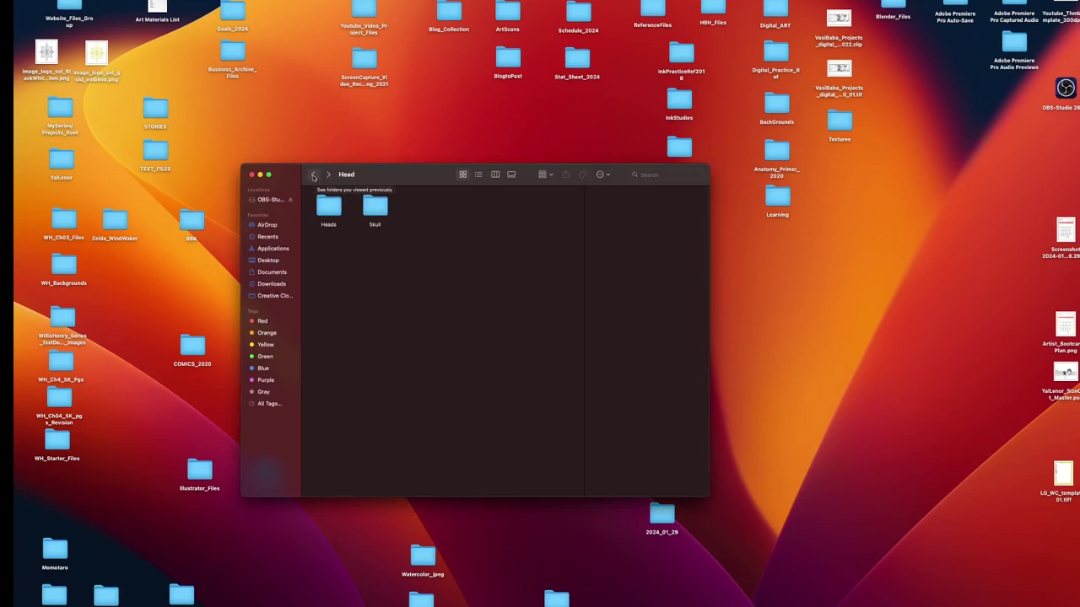
click(313, 175)
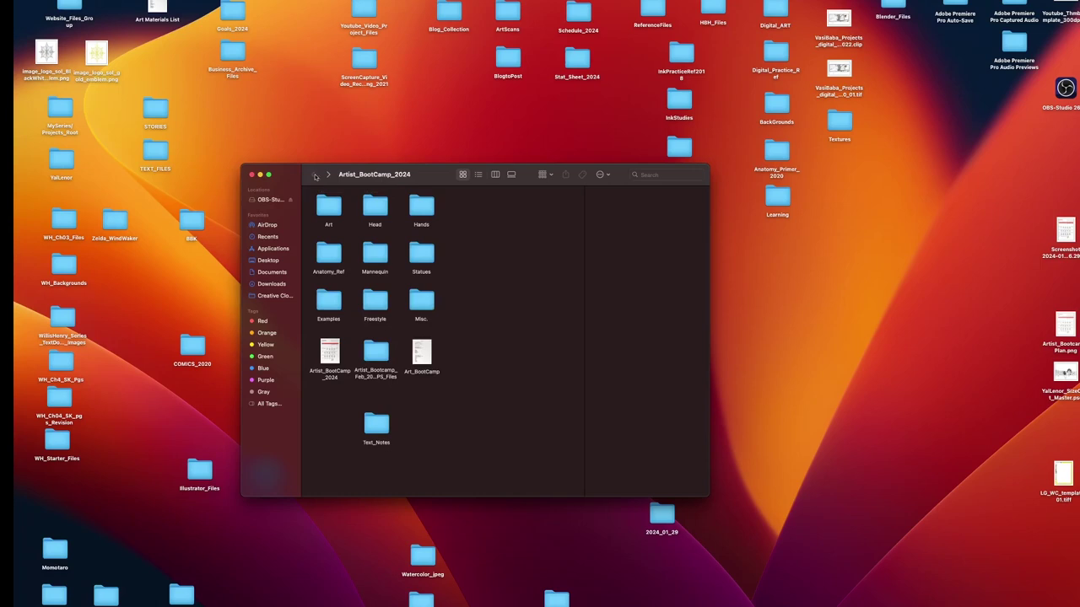
double_click(421, 208)
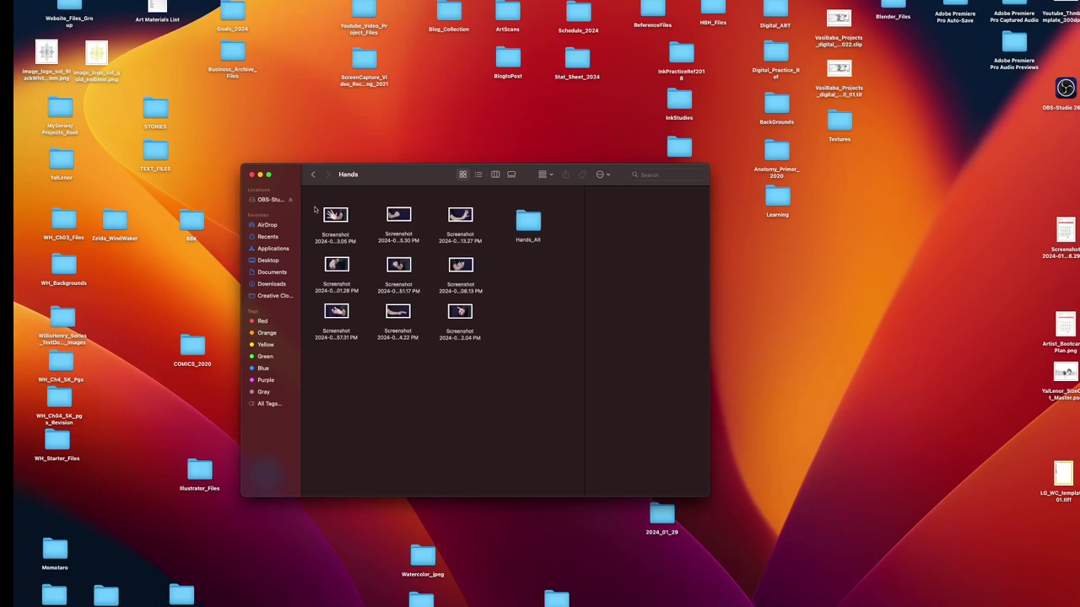
drag(307, 196, 487, 352)
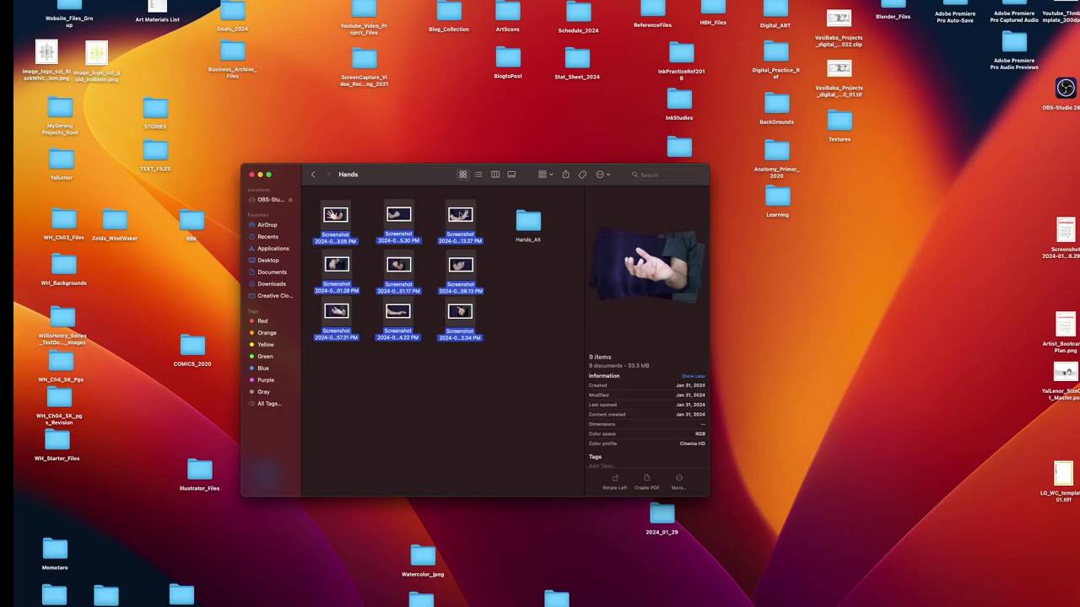
double_click(462, 216)
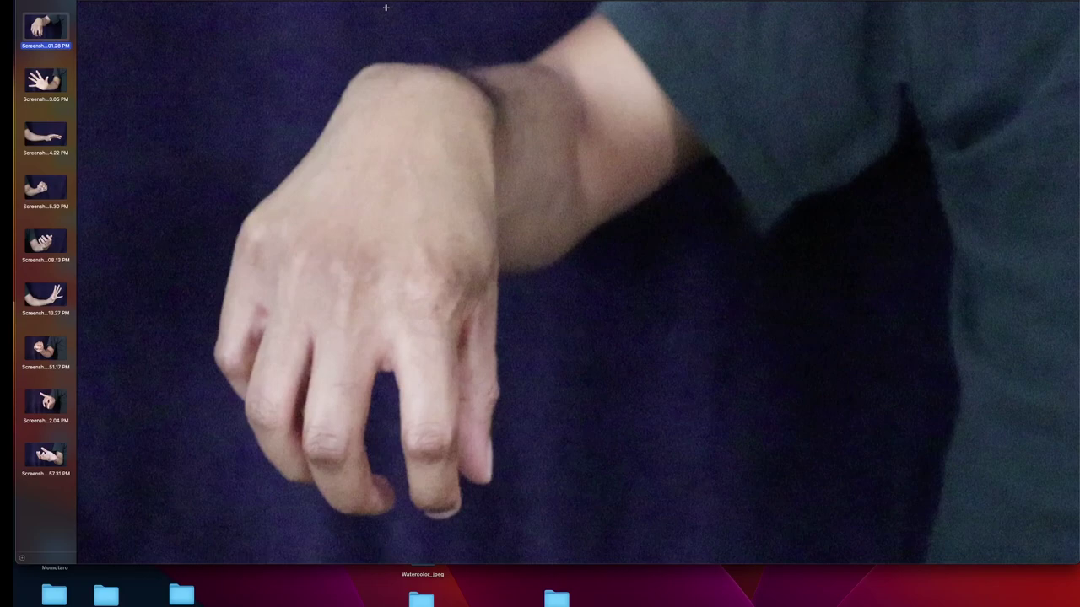
Browse the open-hand, extended-arm and fist screenshots, then quit Preview with Cmd+Q
key(Down)
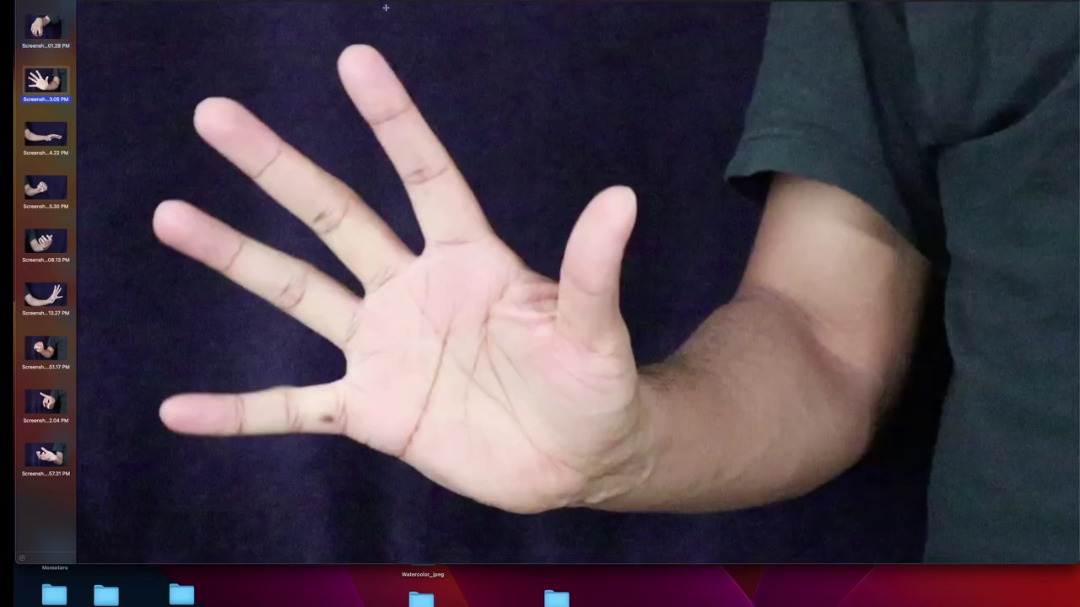
key(Up)
key(Down)
key(Down)
key(Down)
key(Down)
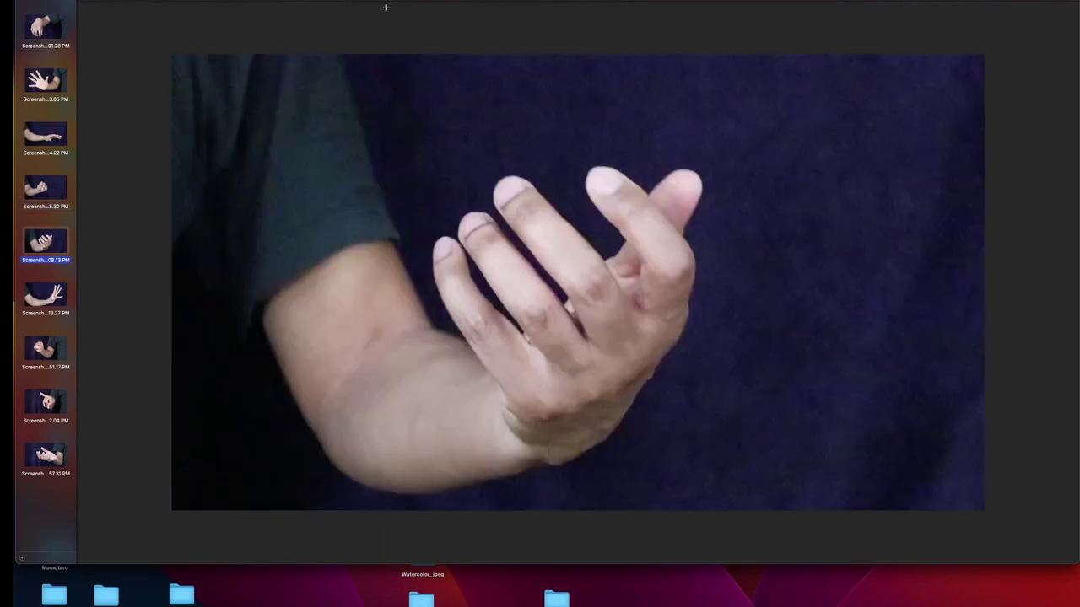
key(Down)
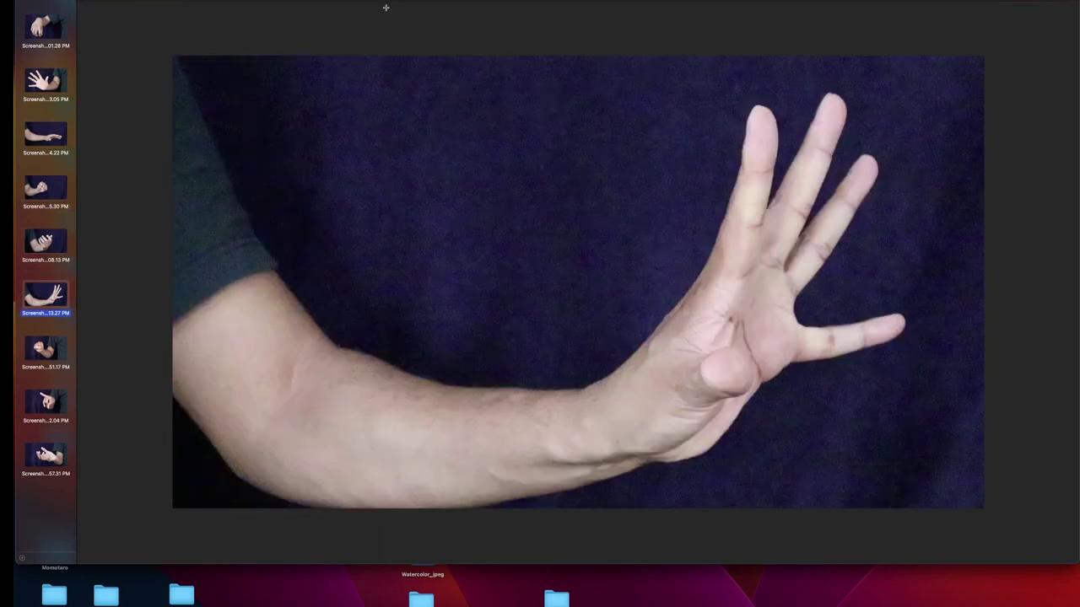
key(Down)
key(Down)
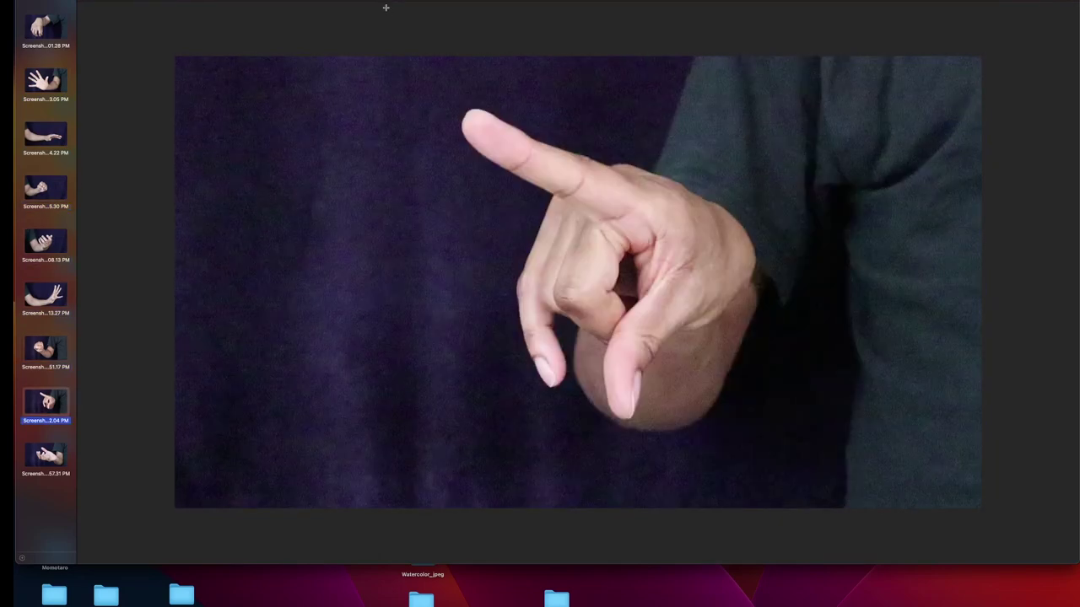
key(Down)
key(Up)
key(Up)
key(Up)
key(Up)
key(Up)
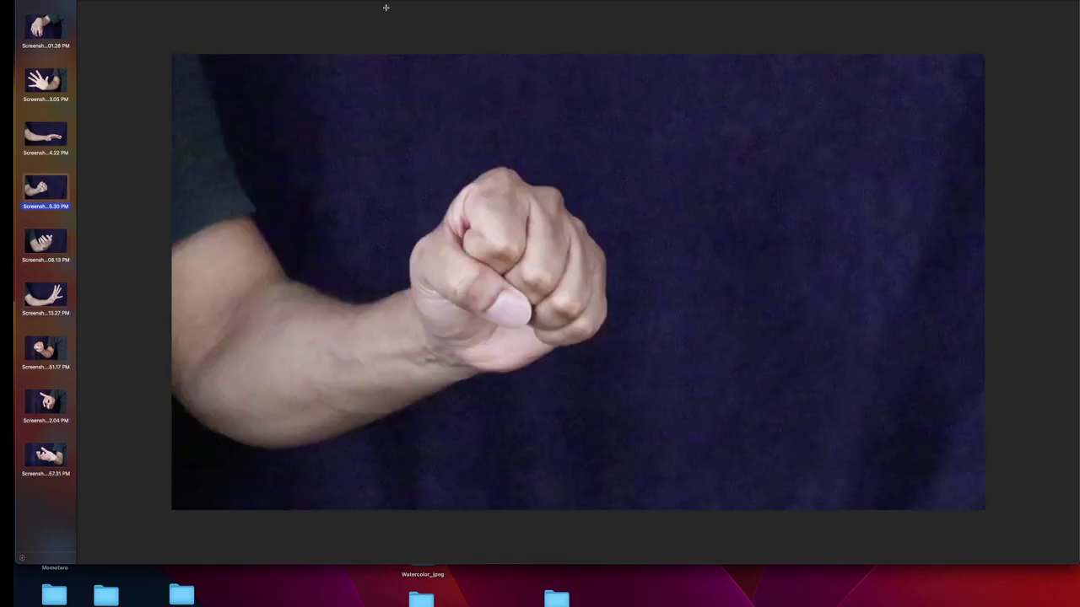
key(super+q)
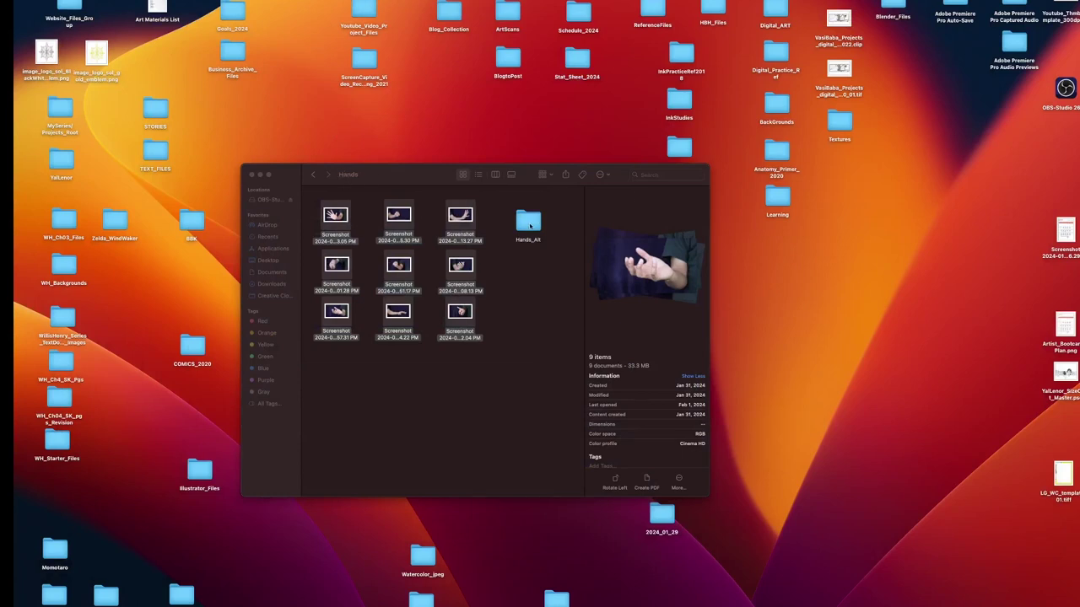
Check the Hands_Alt and Anatomy_Ref folders, then enter Mannequin and select its nine images
double_click(529, 221)
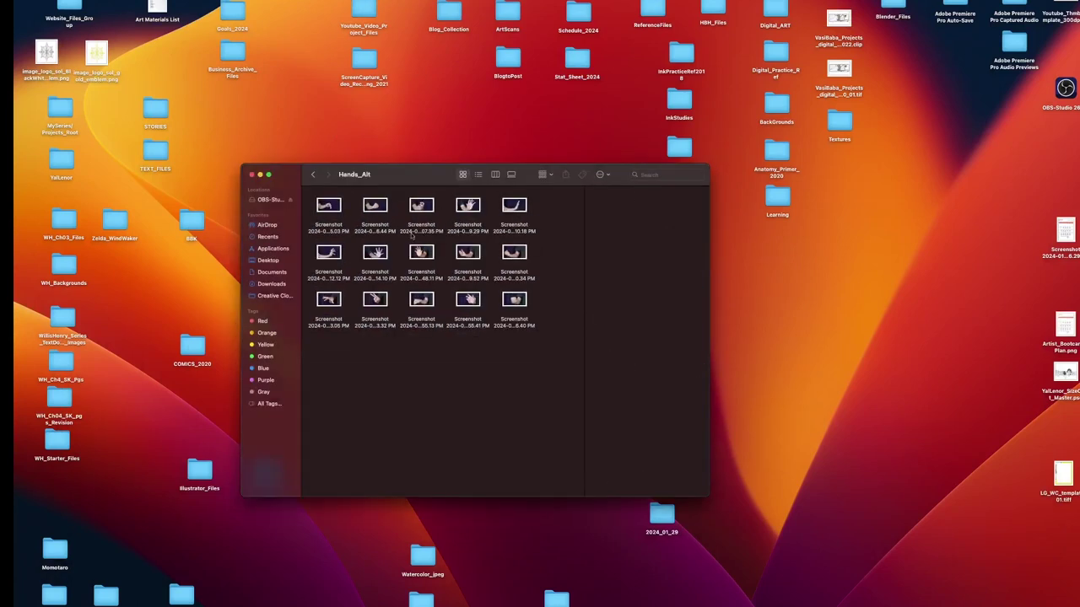
click(313, 176)
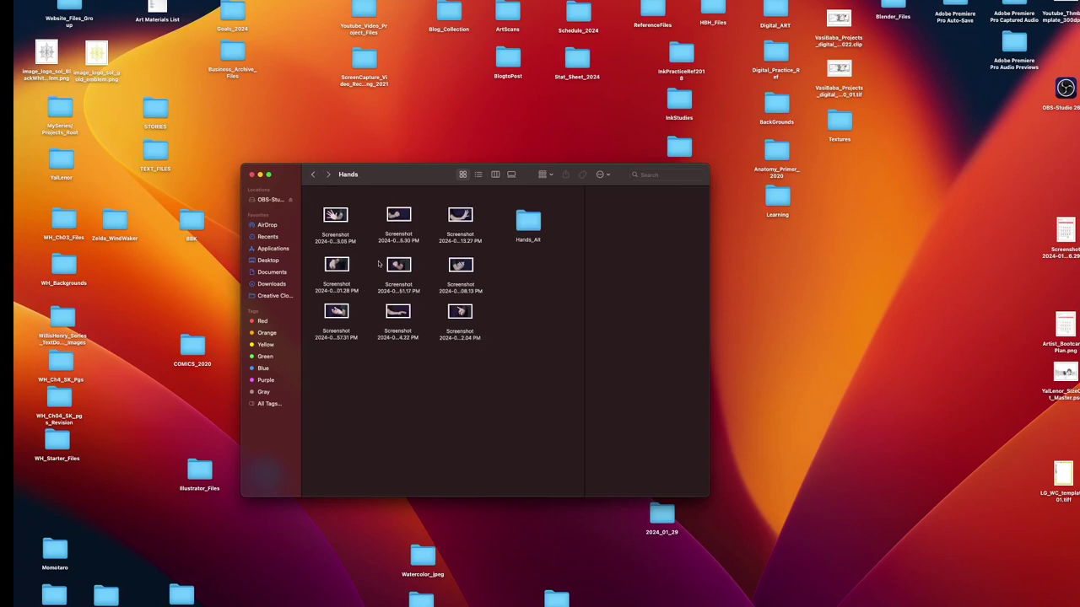
click(314, 175)
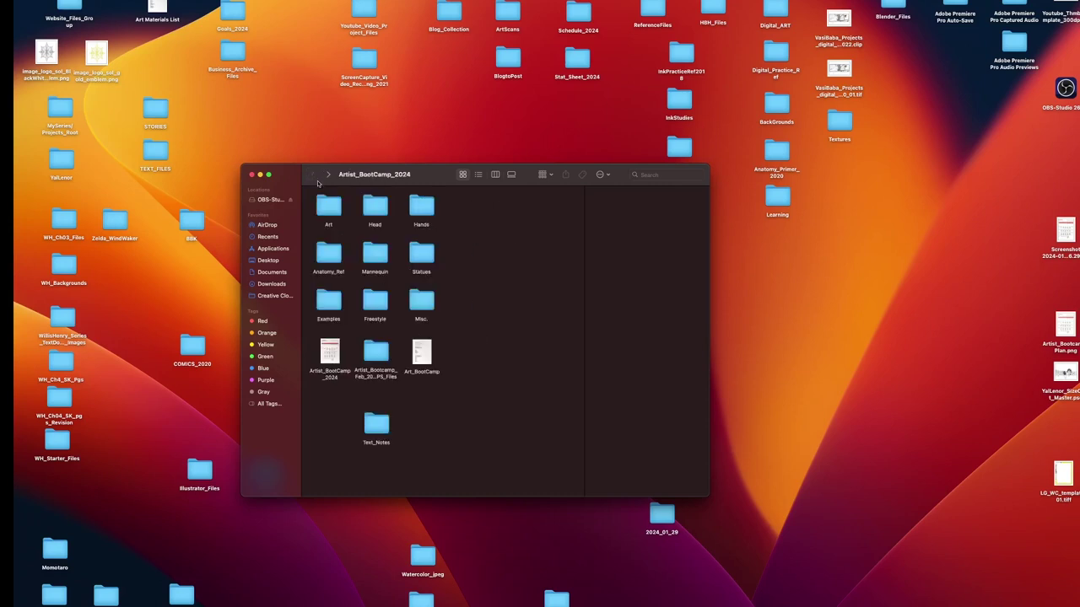
double_click(328, 258)
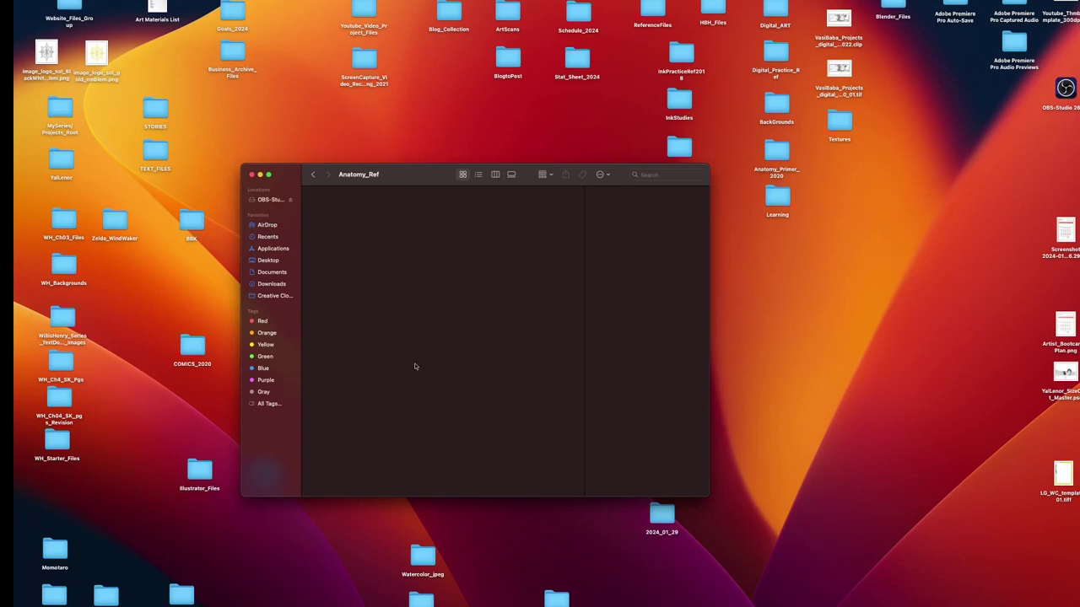
click(313, 176)
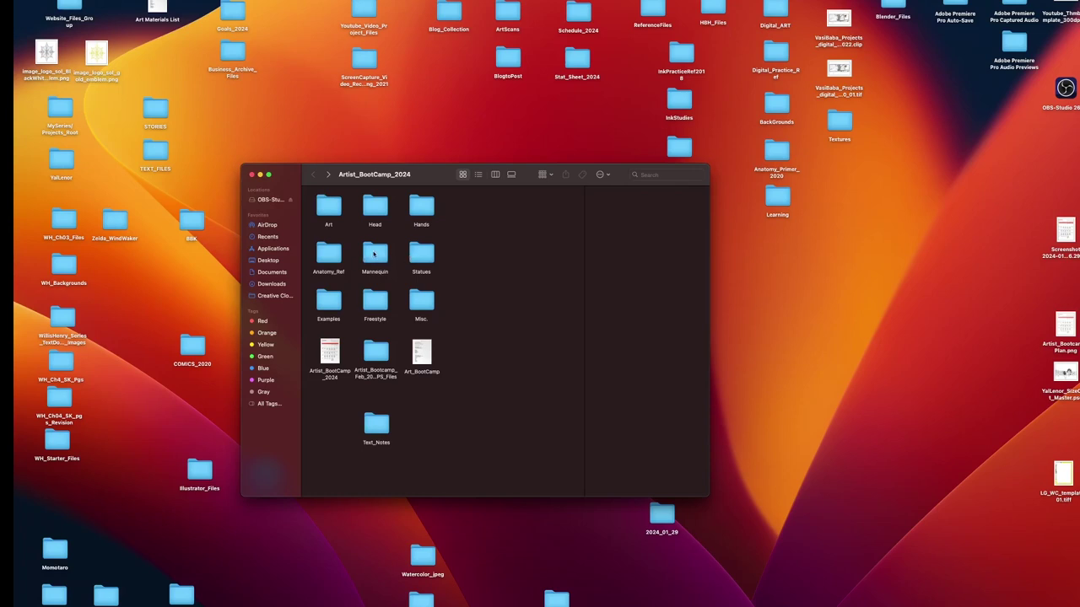
double_click(375, 255)
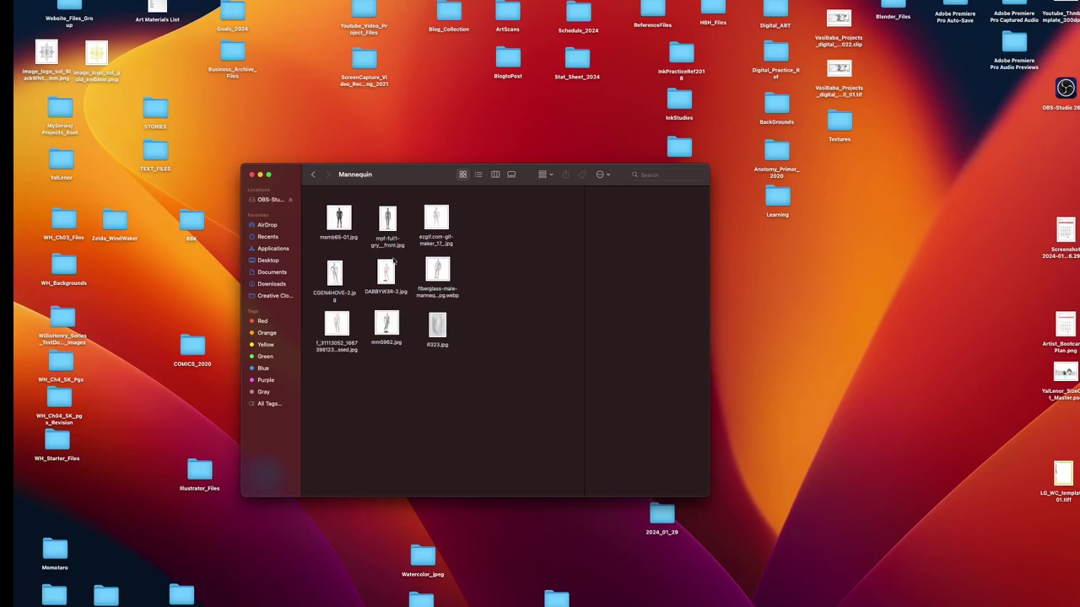
drag(475, 198, 312, 375)
double_click(342, 220)
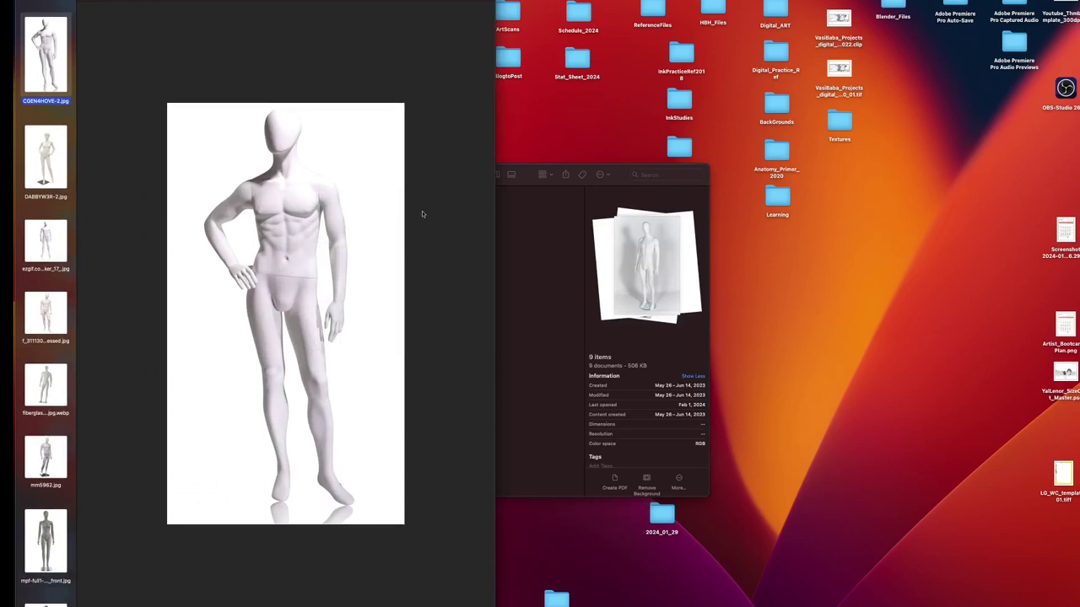
drag(217, 17, 296, 17)
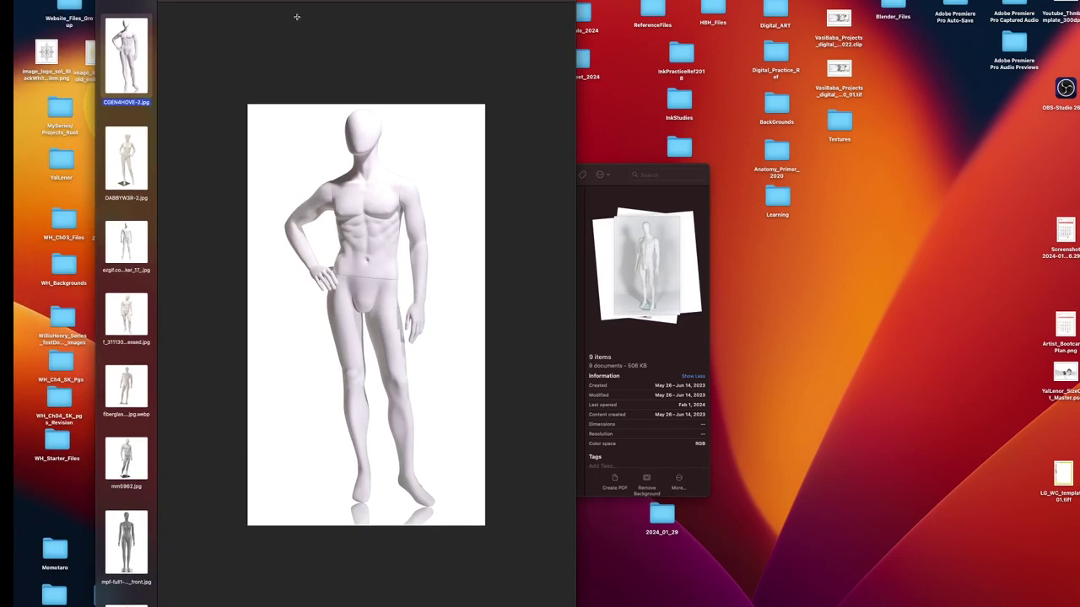
key(Down)
key(Down)
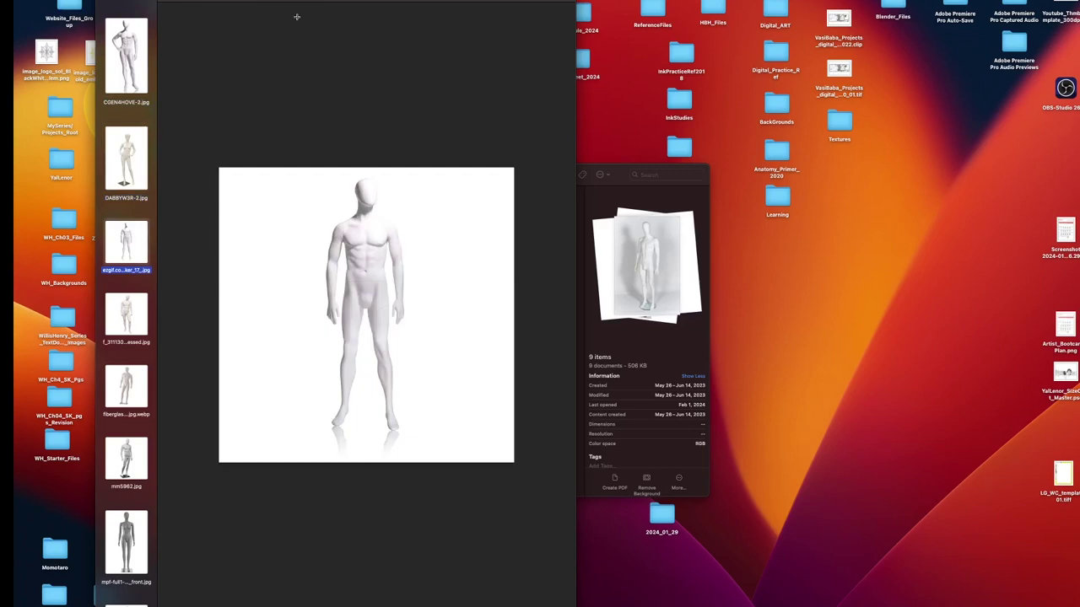
key(Down)
key(Down)
key(Down)
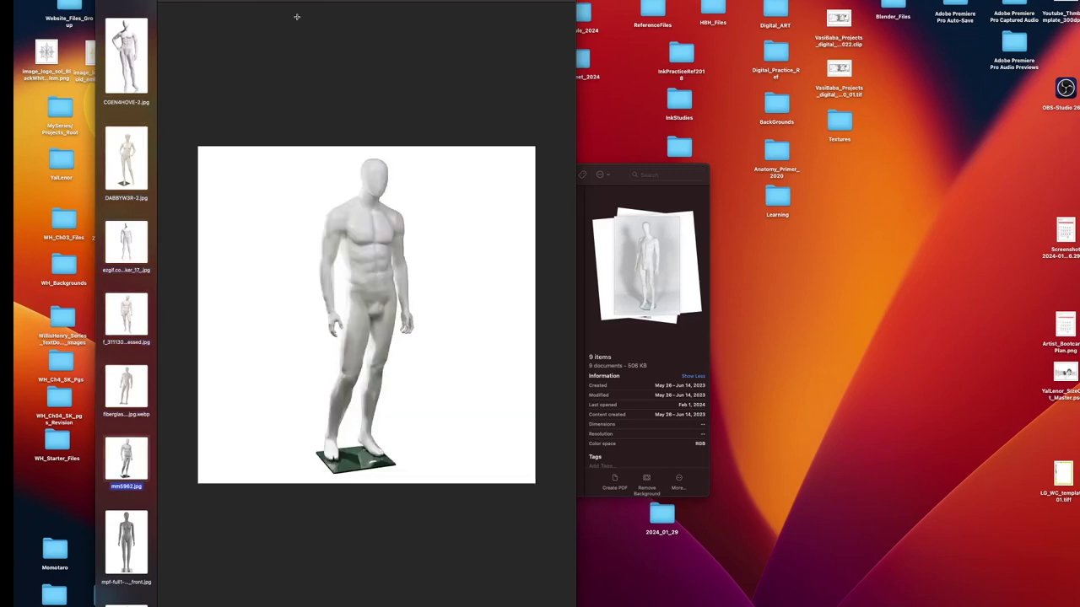
key(Down)
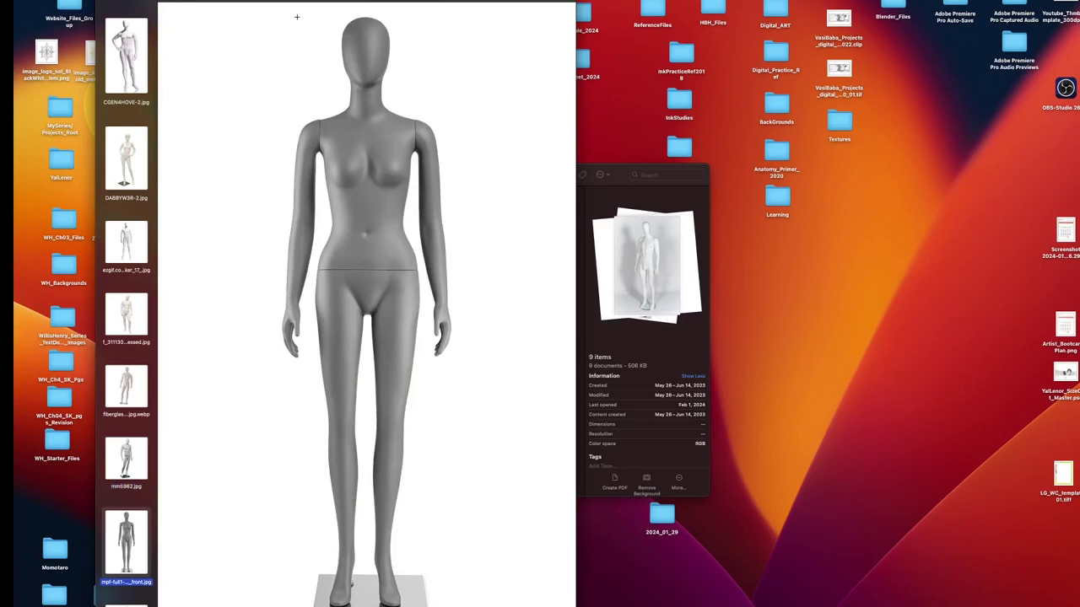
key(Down)
key(Down)
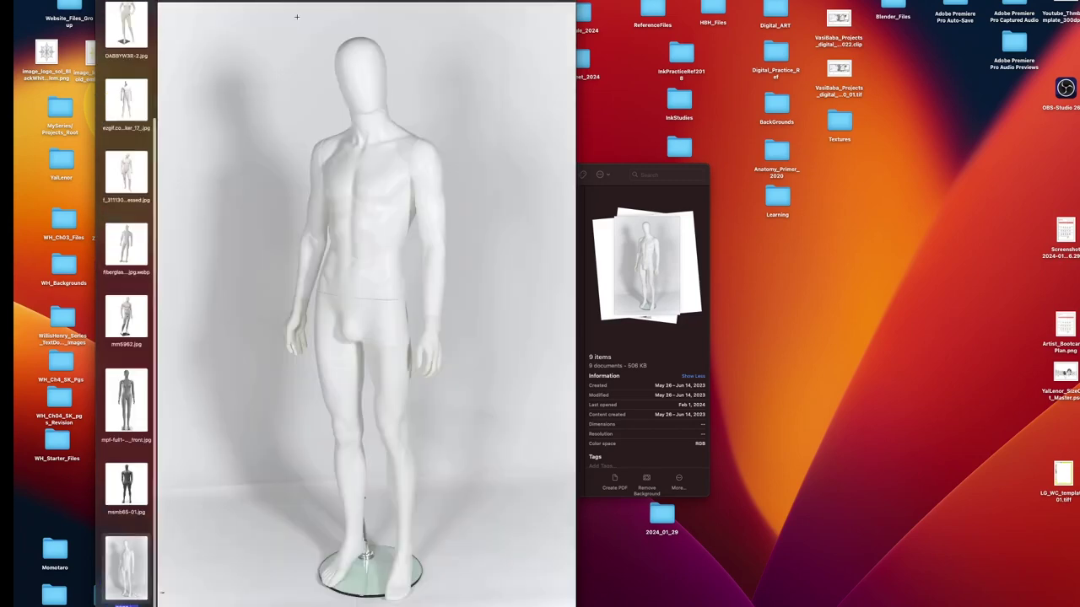
key(Up)
key(Up)
key(Up)
key(Up)
key(Up)
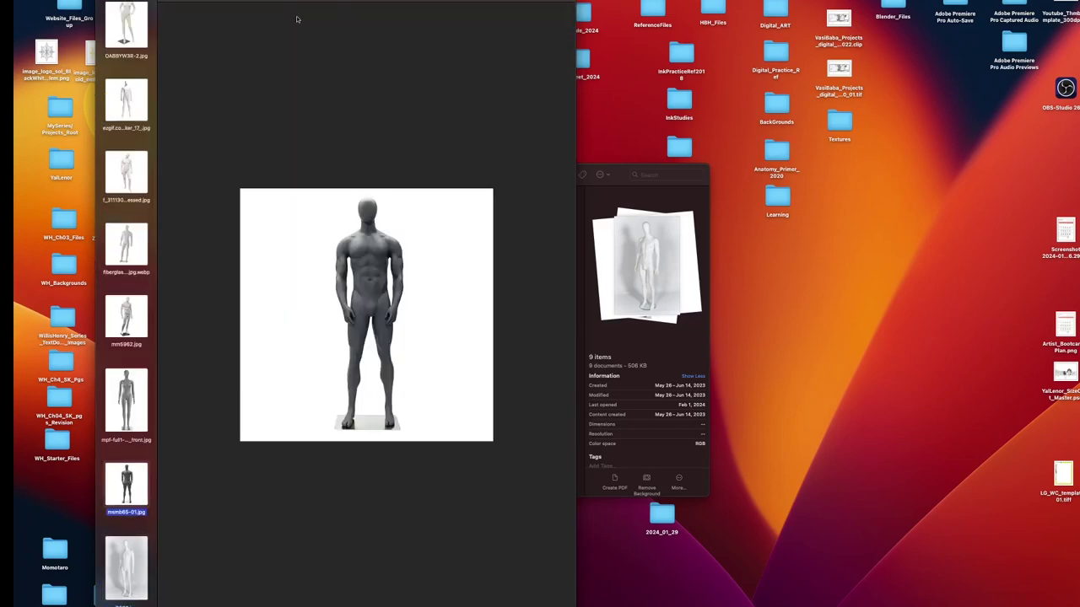
key(Up)
key(Up)
key(Up)
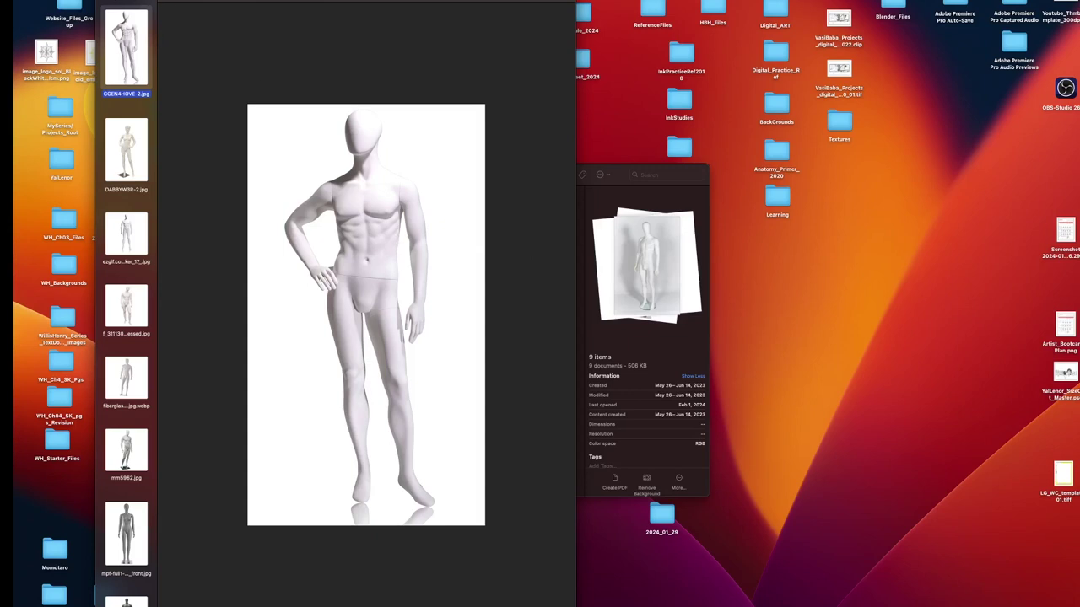
key(super+w)
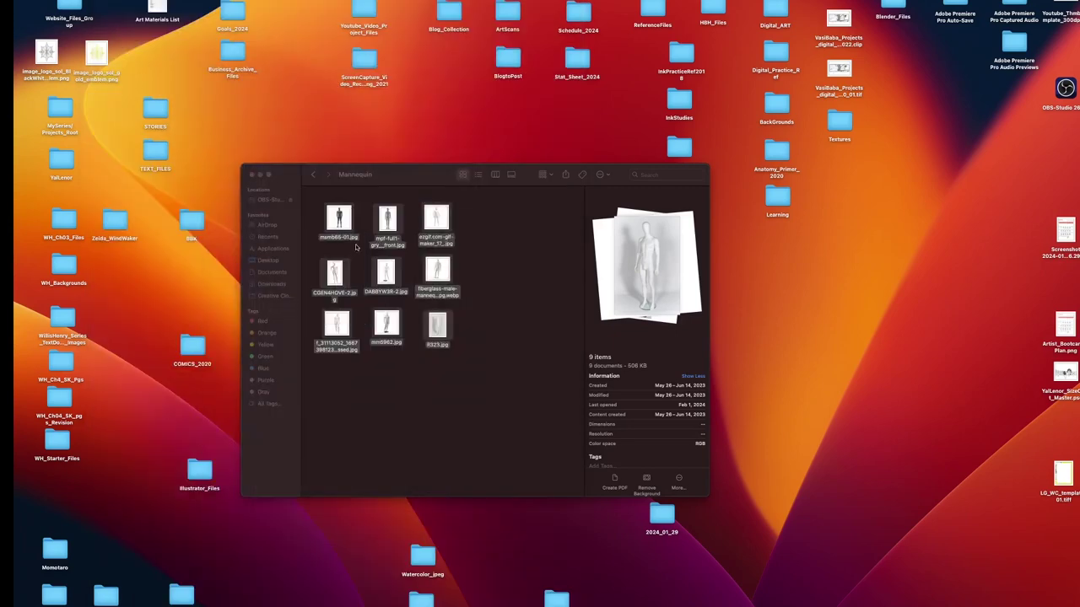
Revisit Mannequin, then enter the Statues folder and open all eight statue images in Preview
click(312, 175)
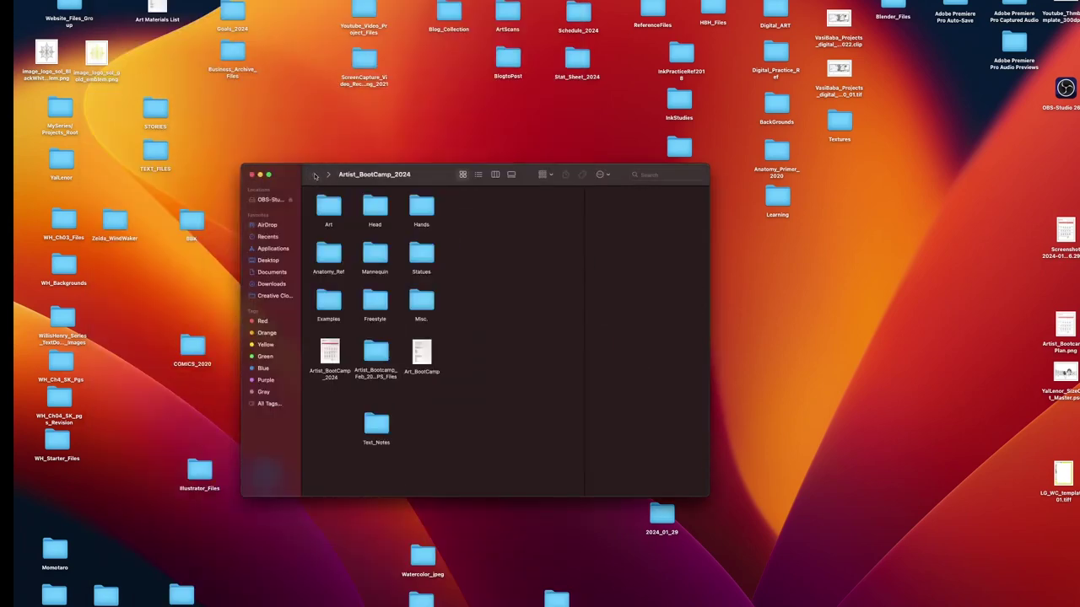
double_click(375, 254)
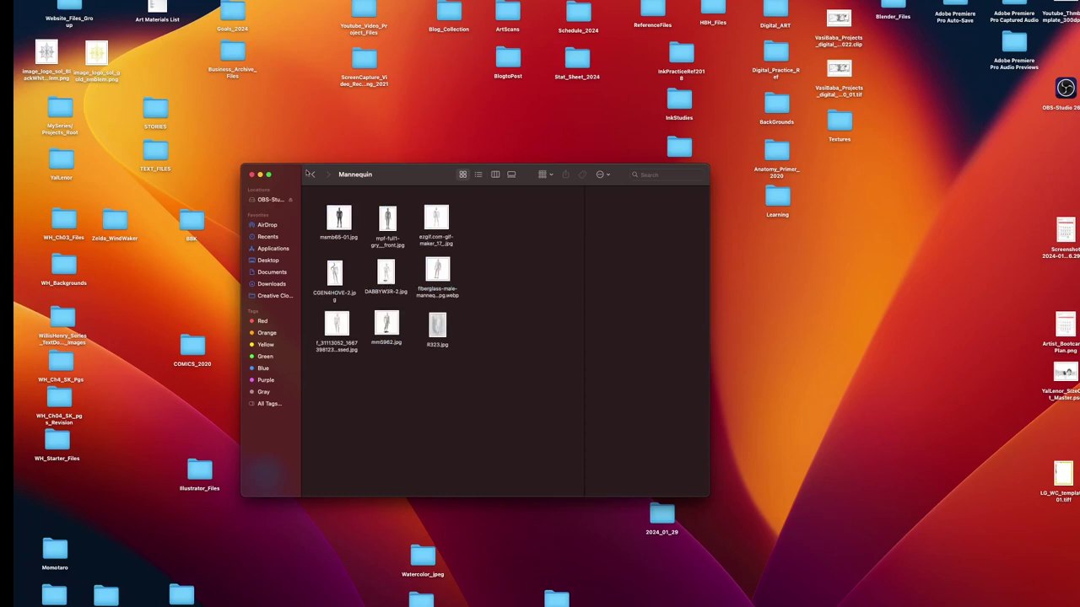
click(313, 175)
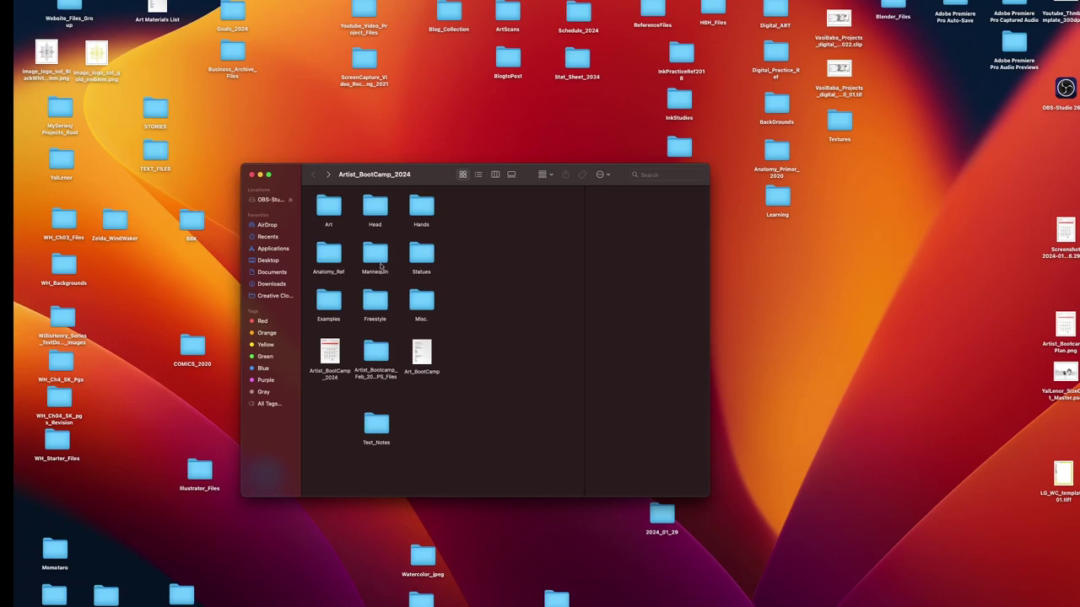
double_click(422, 256)
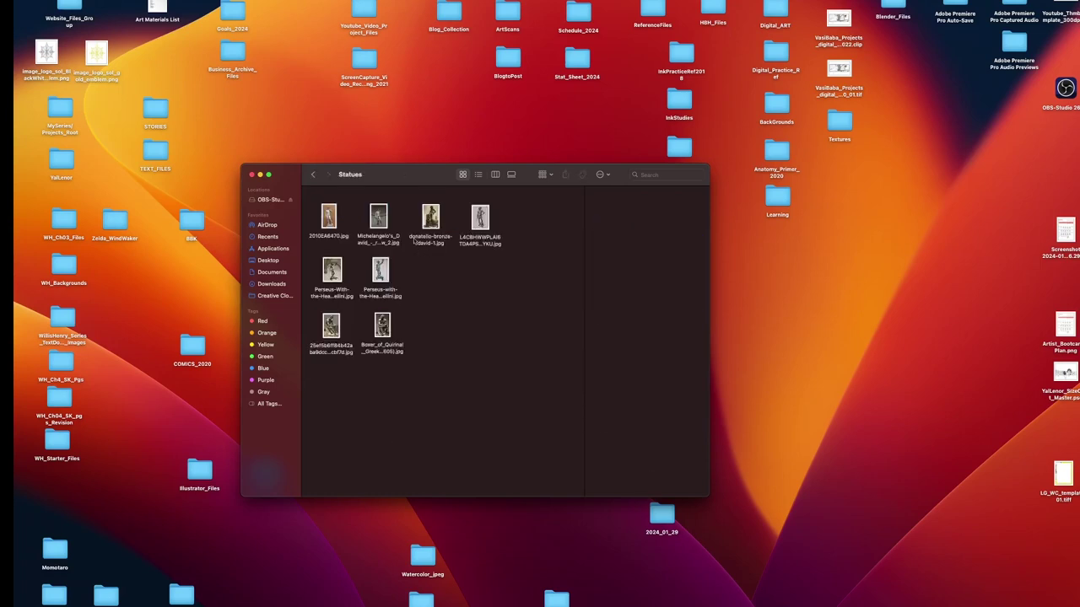
drag(511, 204, 310, 375)
double_click(331, 218)
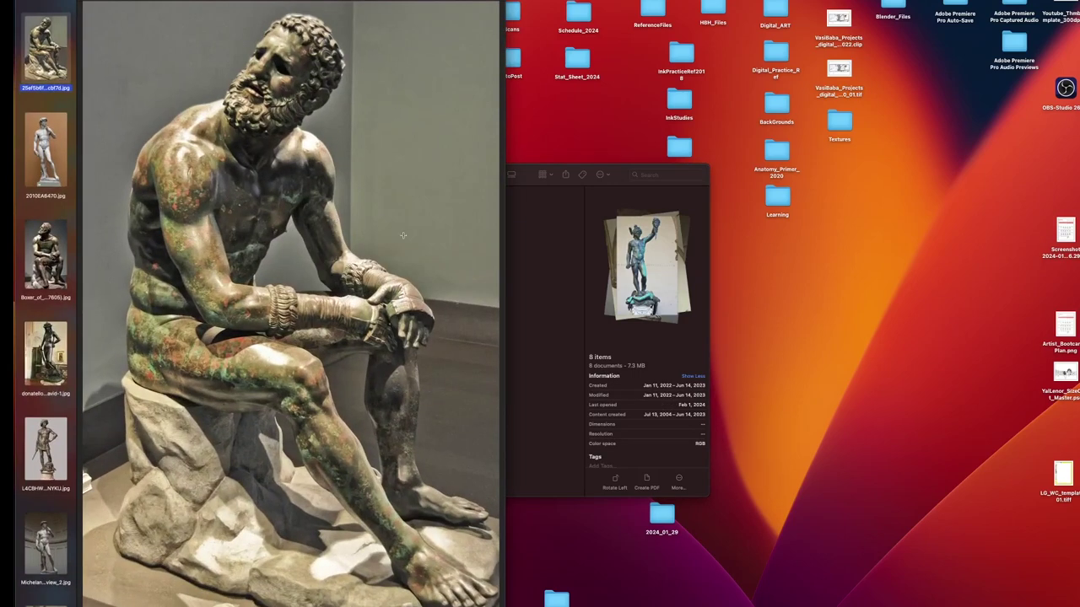
Step through the David and boxer statue photos in Preview, then close the viewer
key(Down)
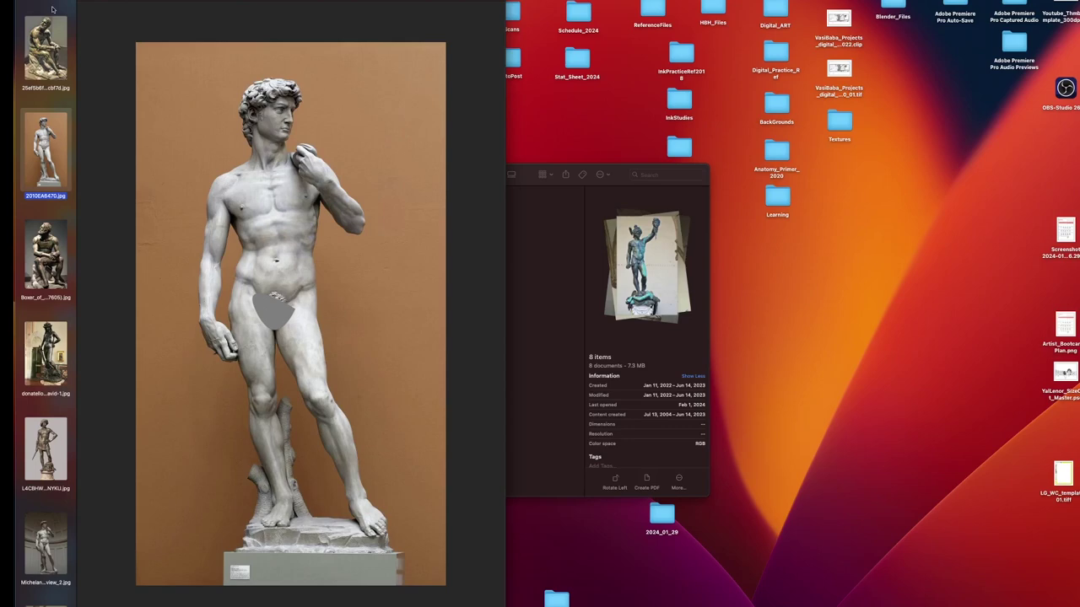
key(Down)
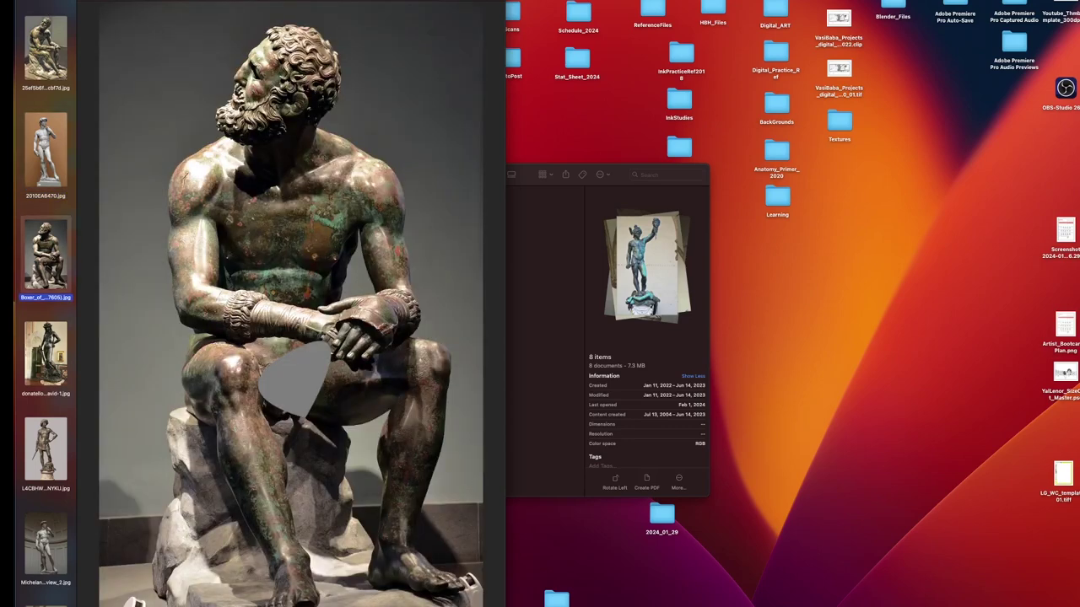
key(space)
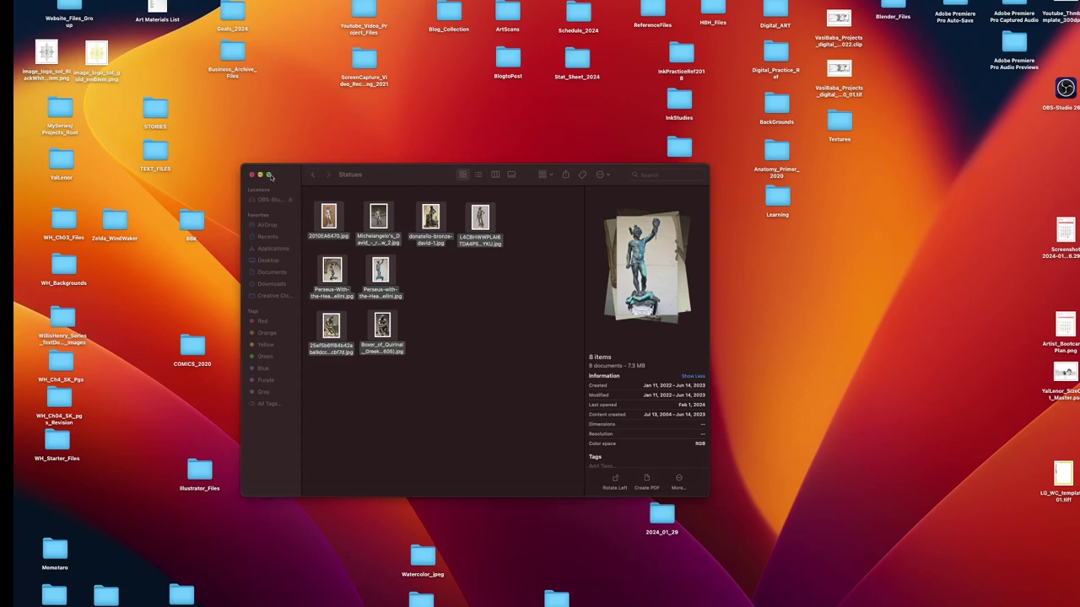
Go back up, look through the Examples folder, then return to Artist_BootCamp_2024
click(313, 177)
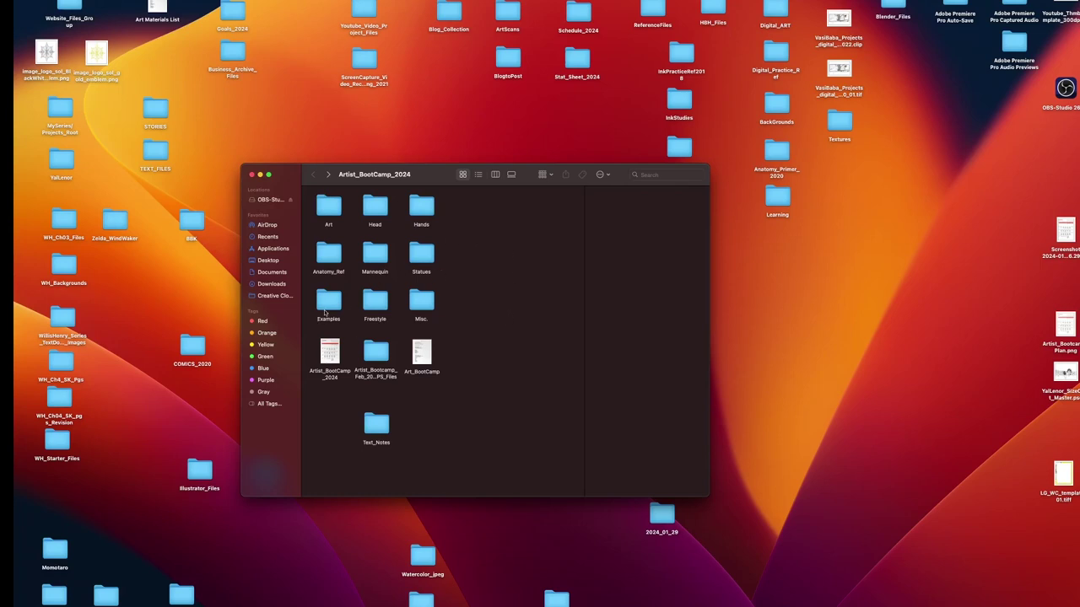
double_click(329, 304)
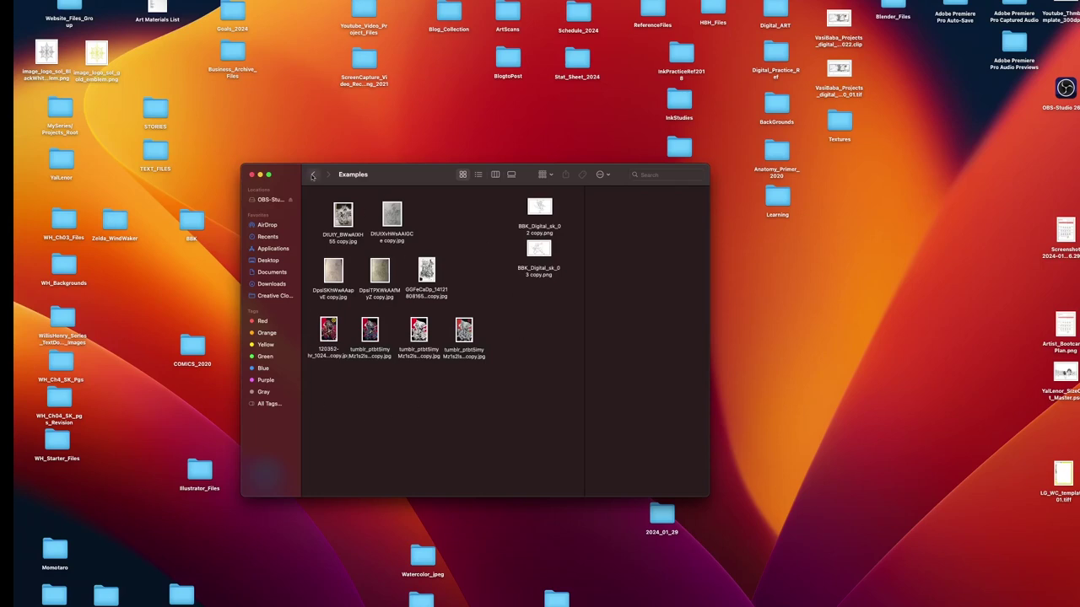
click(313, 175)
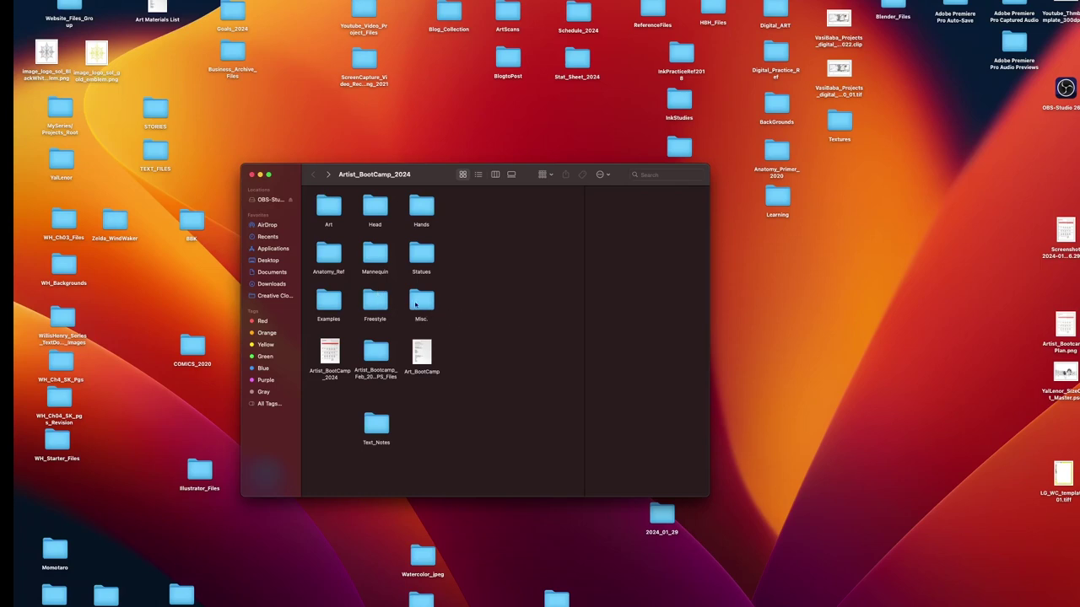
Check the empty Misc. folder, go back, and close the Finder window
click(421, 302)
double_click(420, 301)
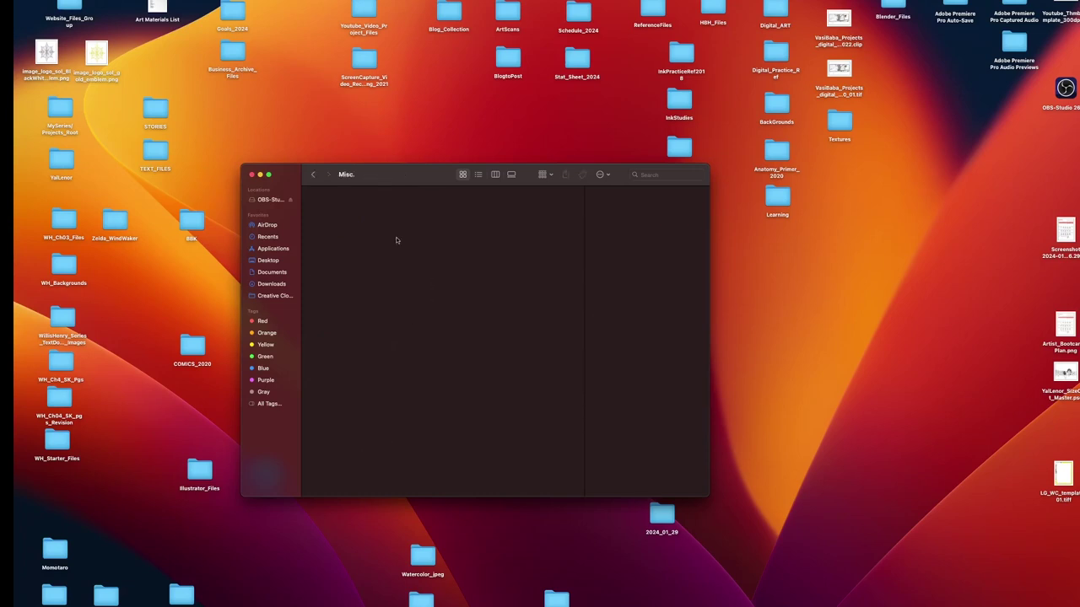
click(313, 174)
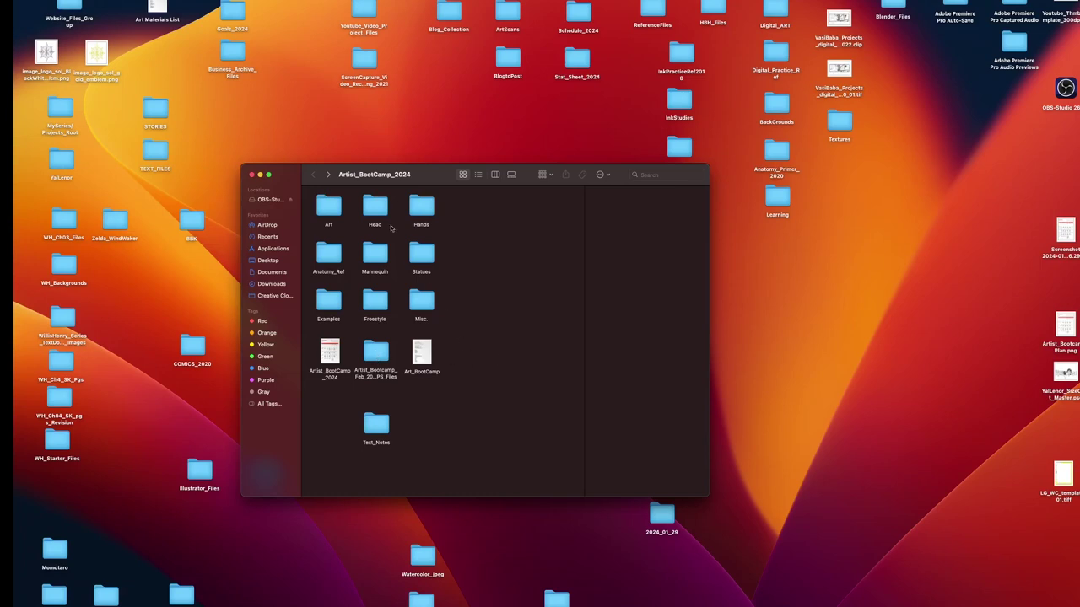
click(253, 175)
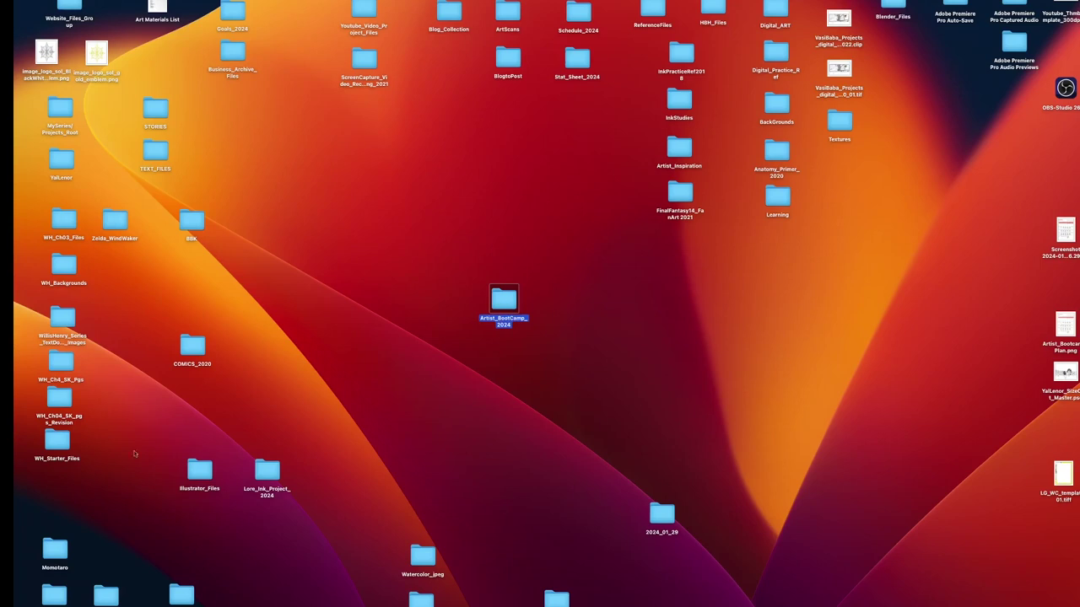
Restore the minimized Artist_Bootcamp_Shapes_2024.psd document from the Dock, then switch to the February calendar
mouse_move(16, 519)
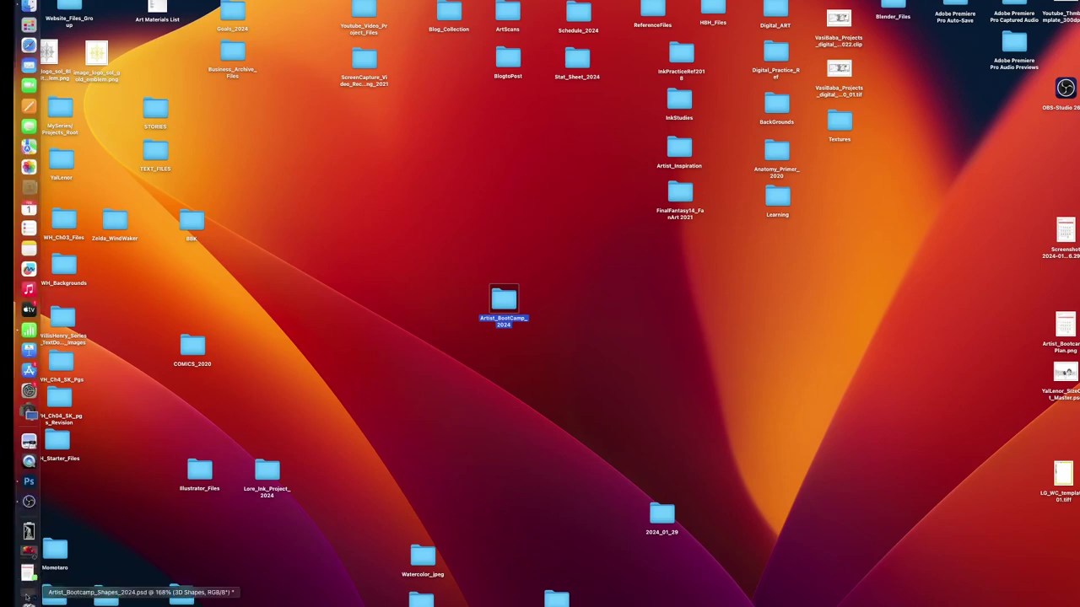
click(27, 595)
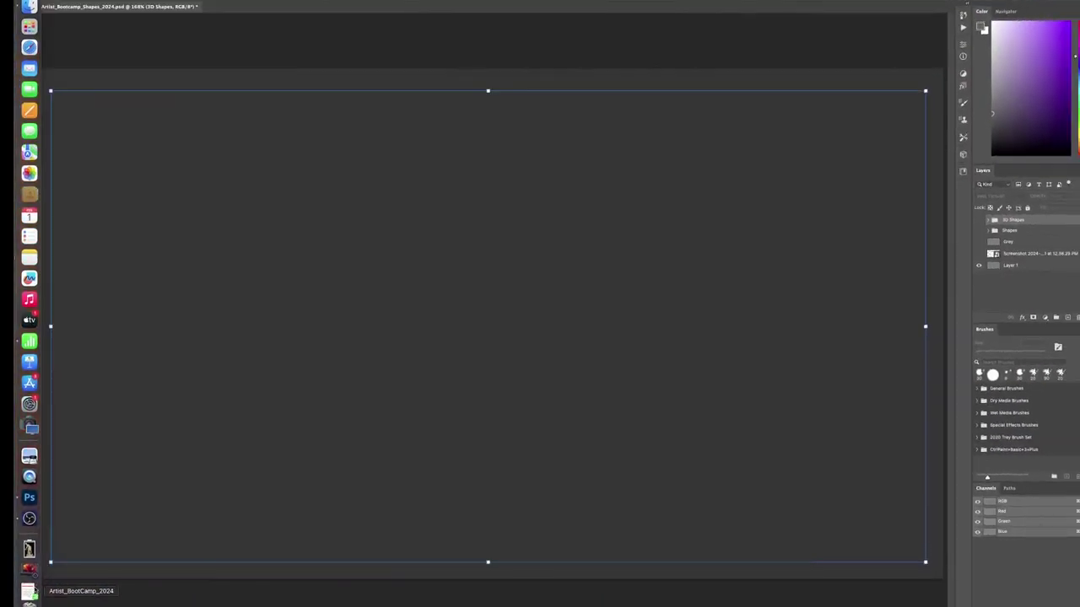
key(super+Tab)
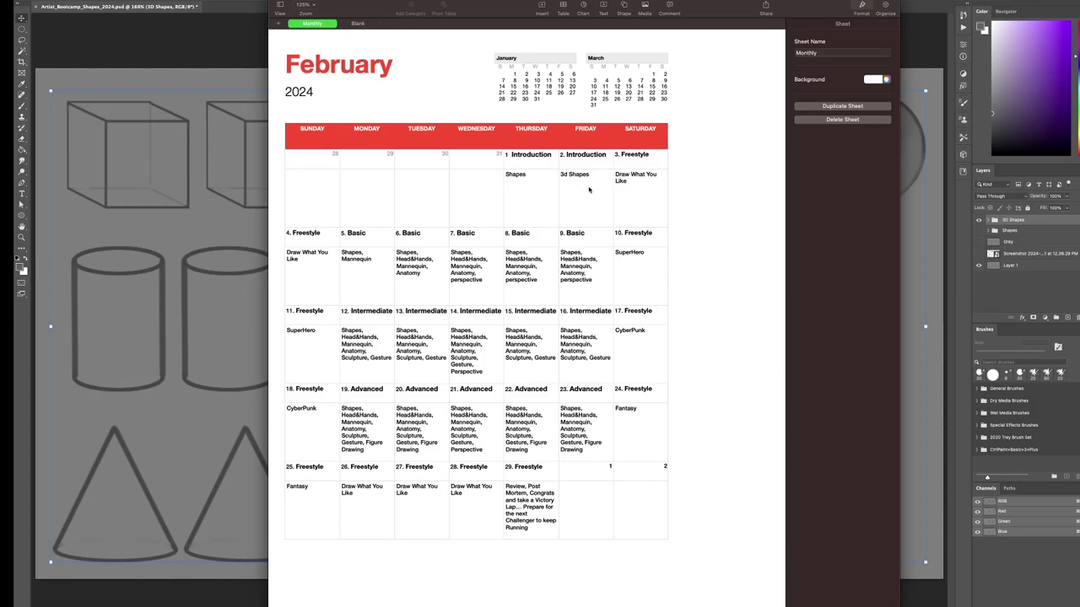
Bring the Photoshop shapes document back in front of the Numbers calendar
click(979, 231)
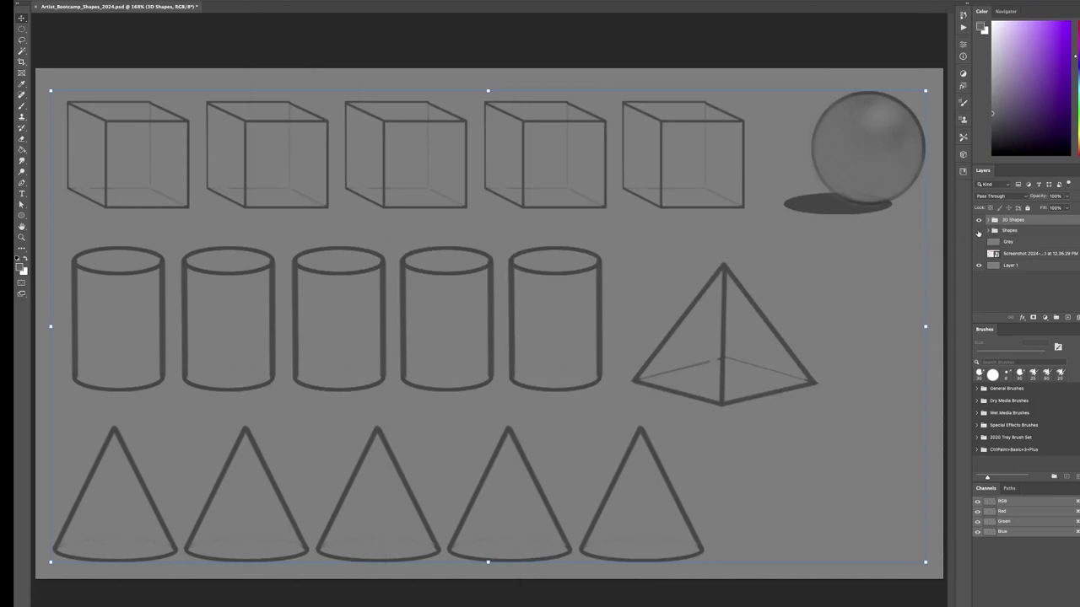
Toggle the Shapes and 3D Shapes layers so only 3D Shapes is visible, then return to the calendar
click(978, 230)
click(979, 221)
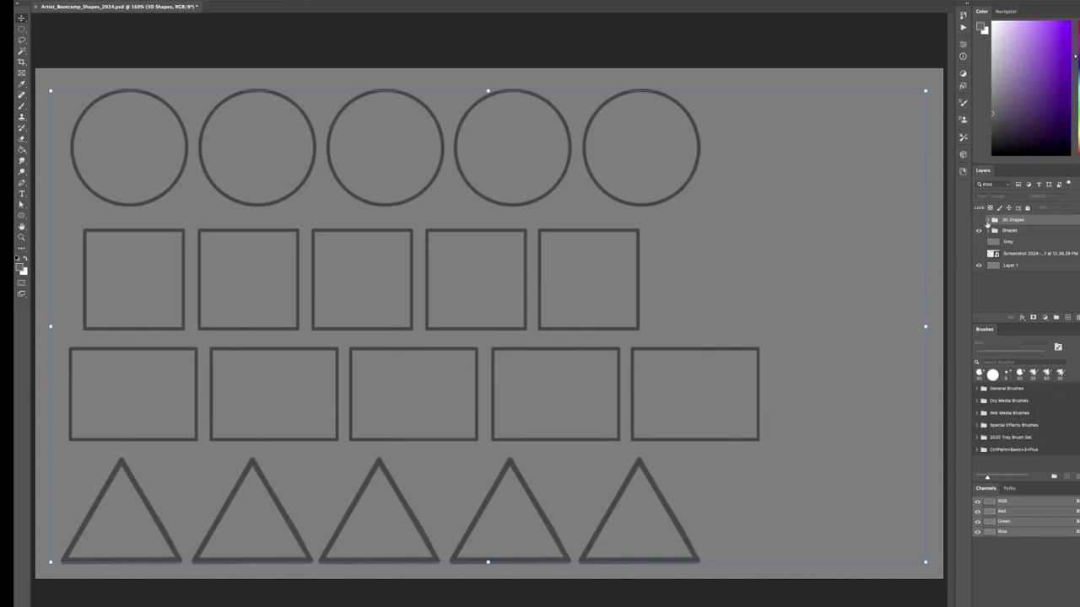
click(979, 221)
click(978, 230)
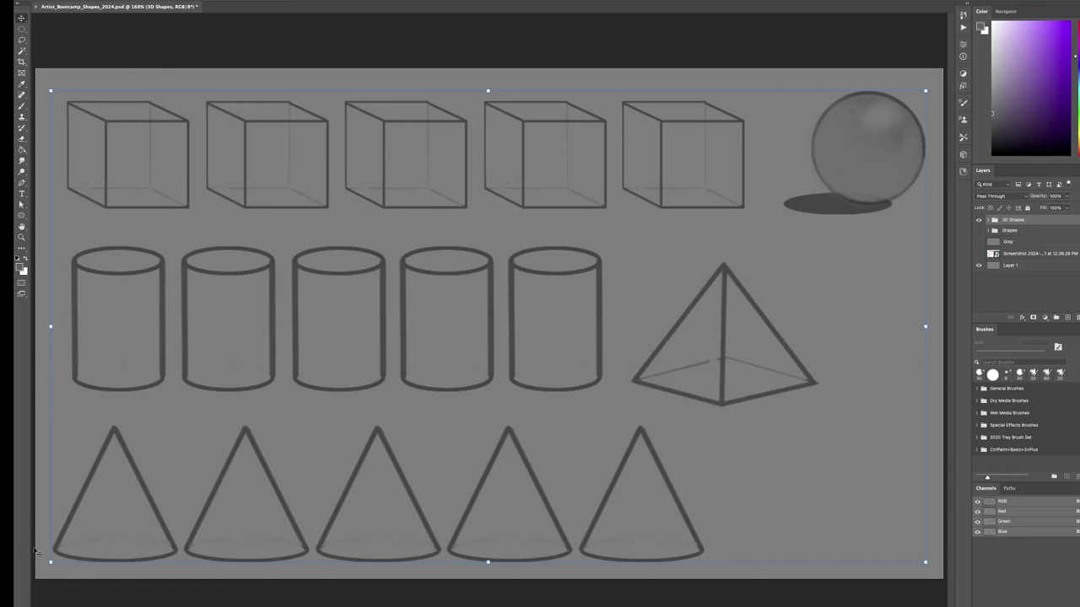
key(super+Tab)
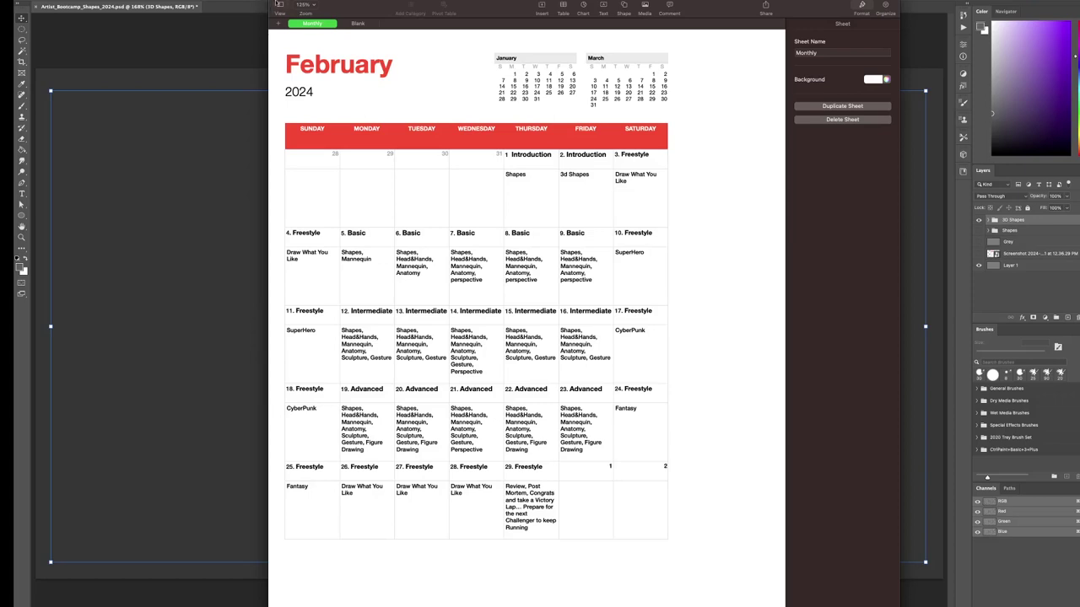
Switch from the Numbers February calendar back to the Photoshop shapes canvas
key(super+tab)
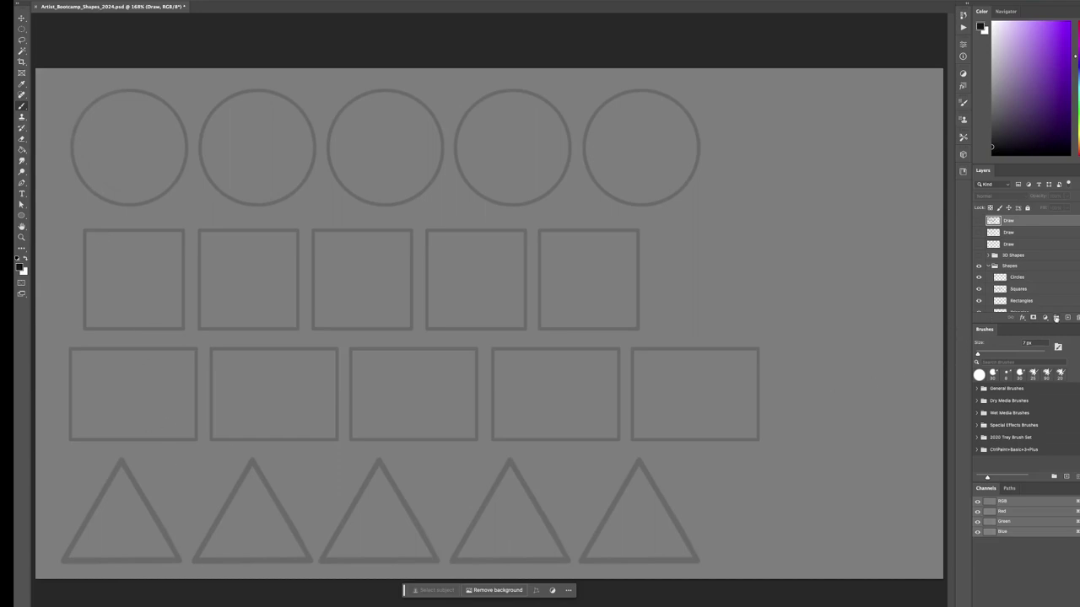
Create a new empty layer on top and choose the Elliptical Marquee tool
click(1067, 318)
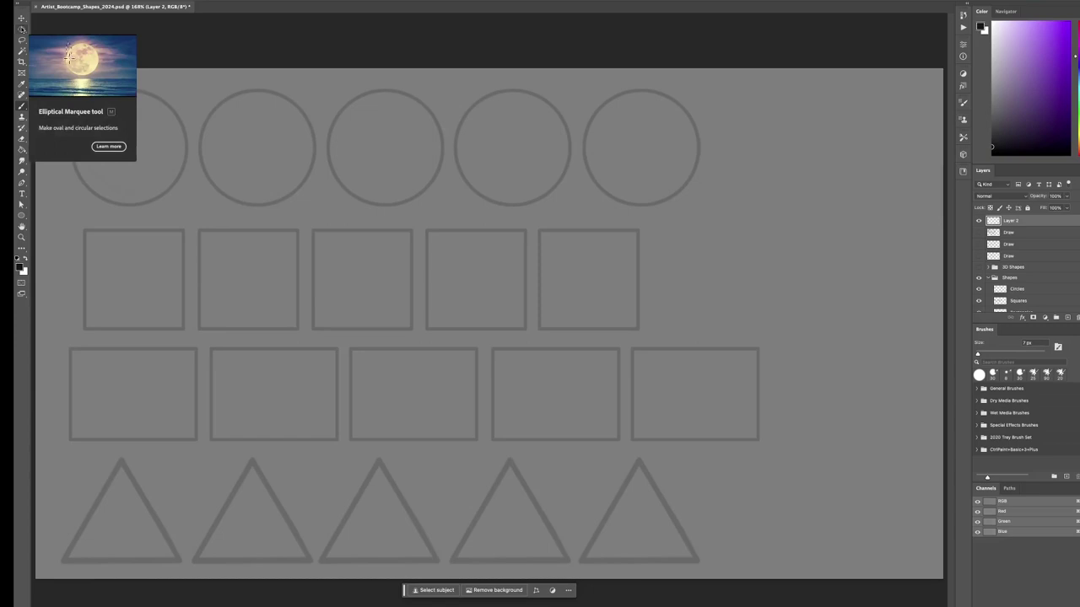
right_click(22, 31)
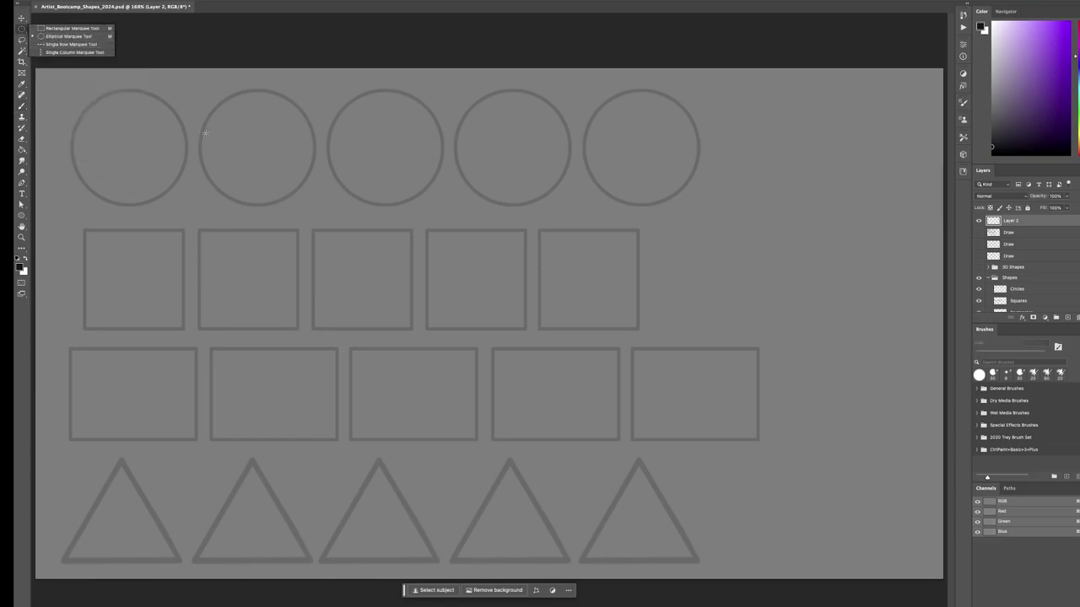
click(80, 86)
Stroke a circular selection over the first guide circle with a 5 px dark outline, then deselect
drag(79, 87, 195, 244)
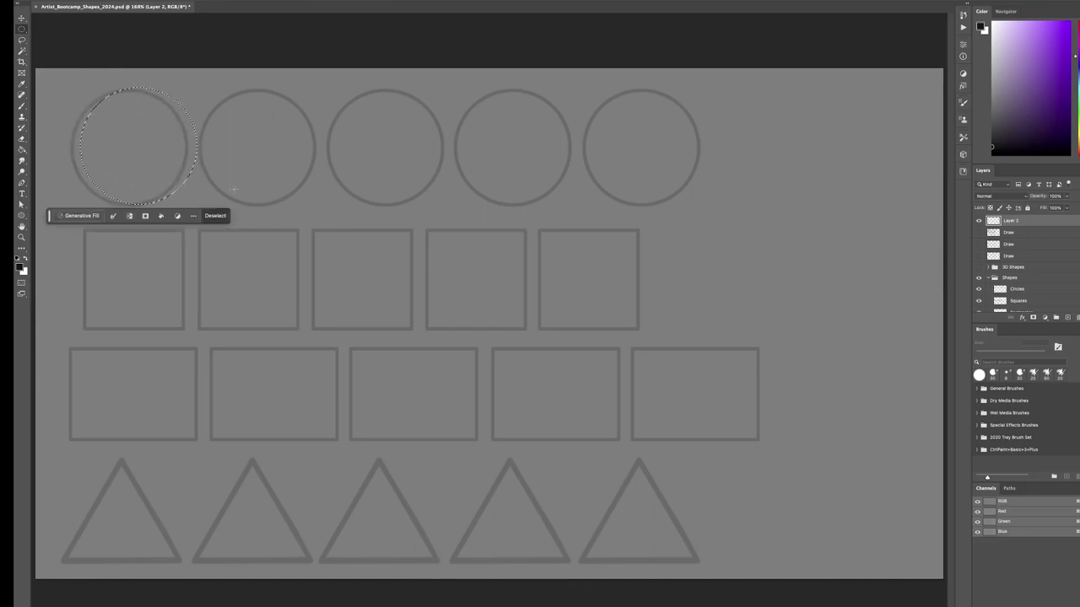
right_click(205, 233)
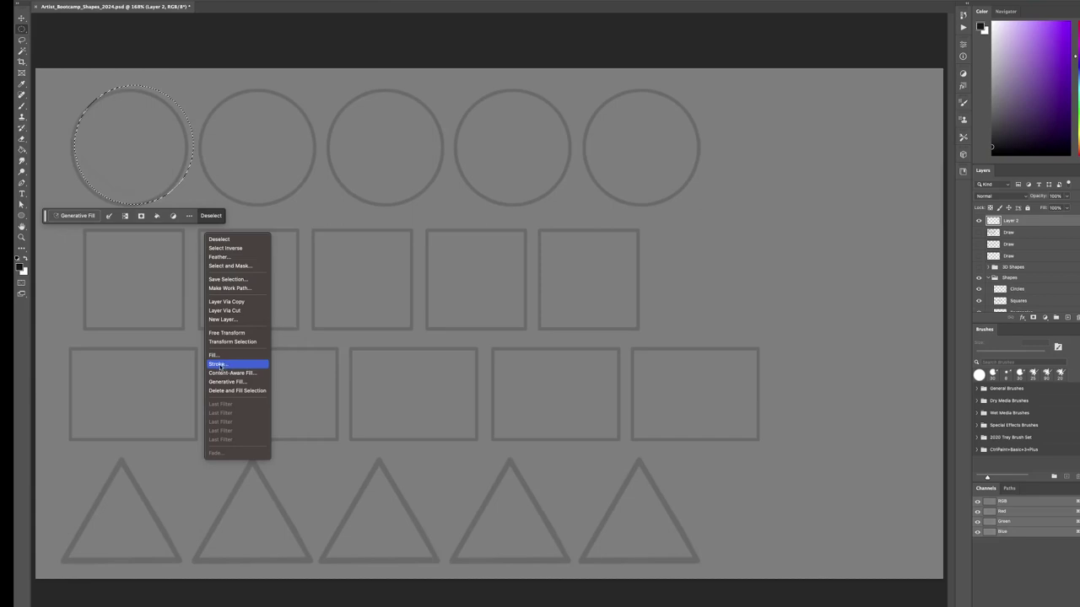
click(218, 364)
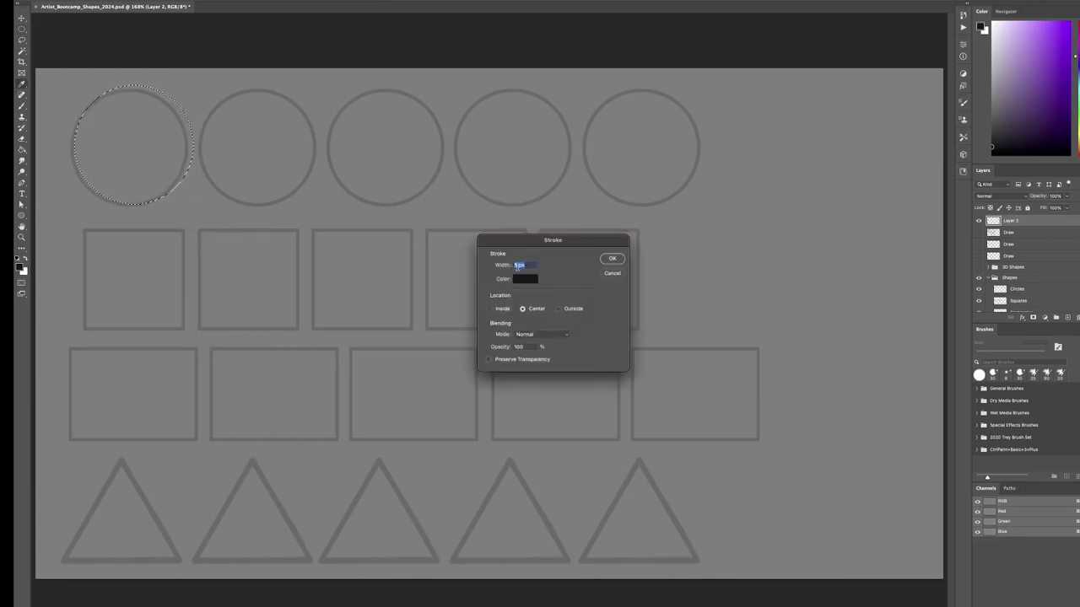
click(613, 261)
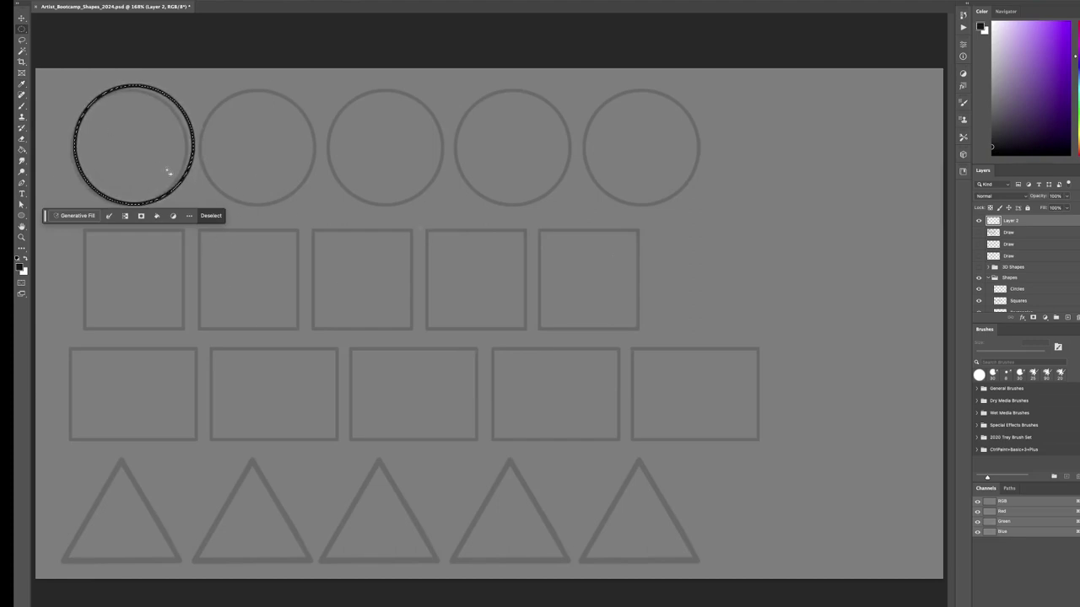
click(210, 216)
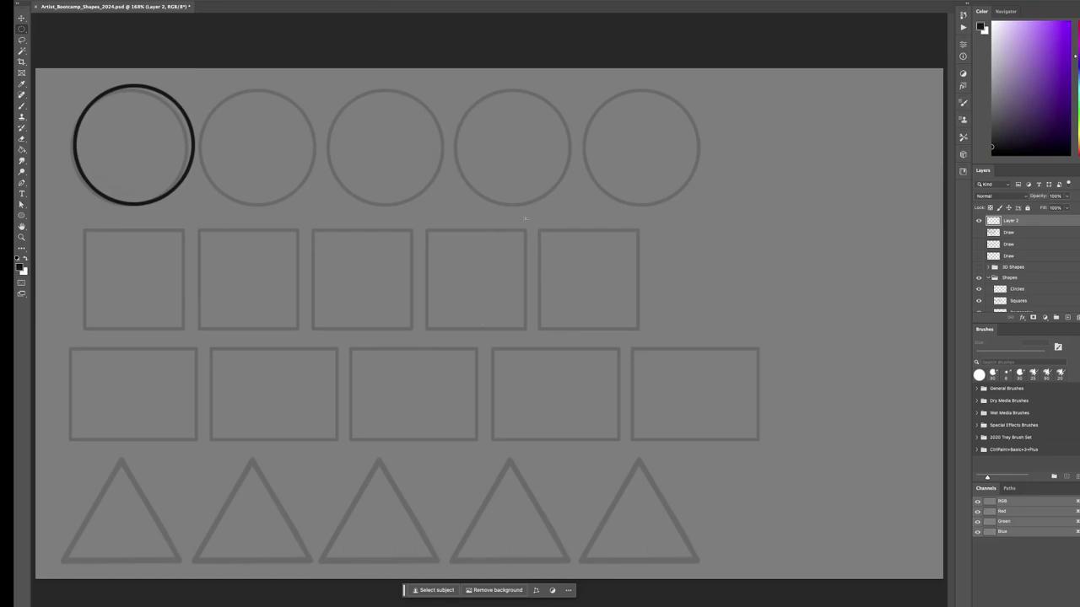
Switch to the Rectangular Marquee and stroke a dark outline around the first square
right_click(21, 31)
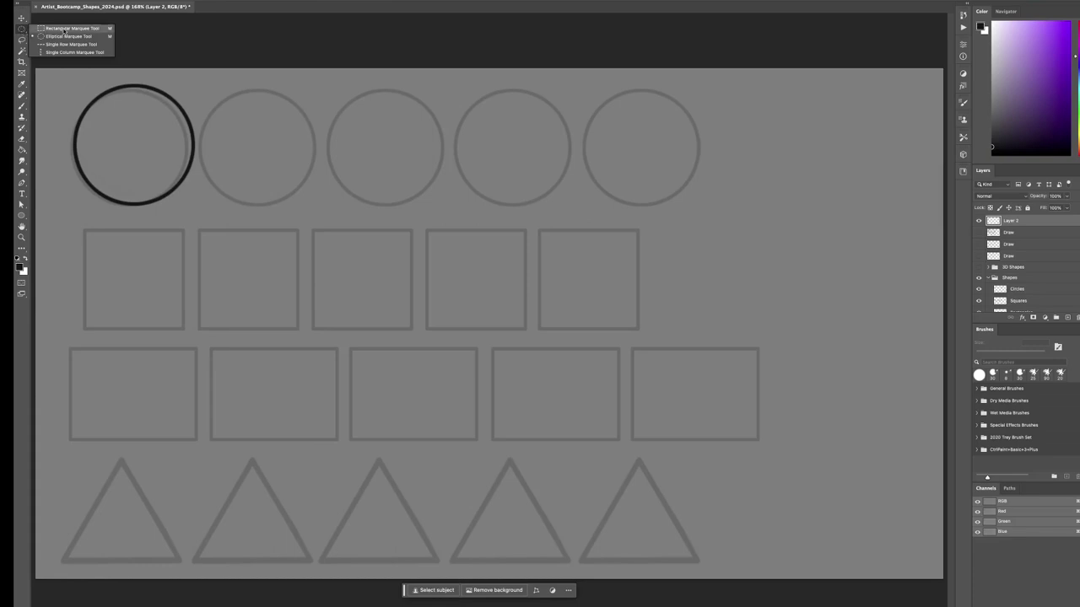
click(65, 33)
drag(70, 226, 187, 335)
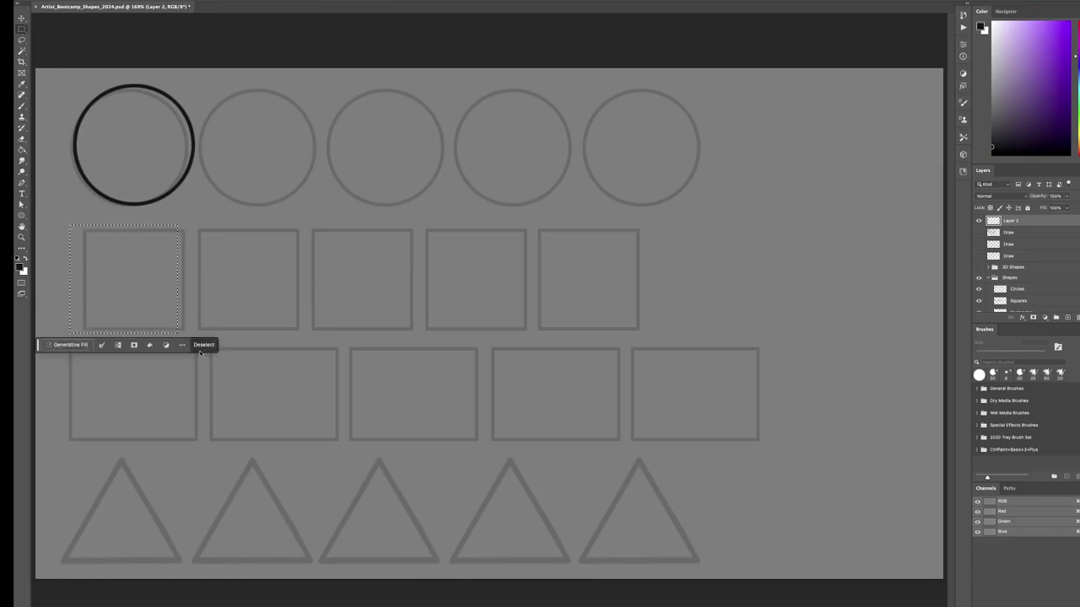
right_click(195, 367)
click(199, 371)
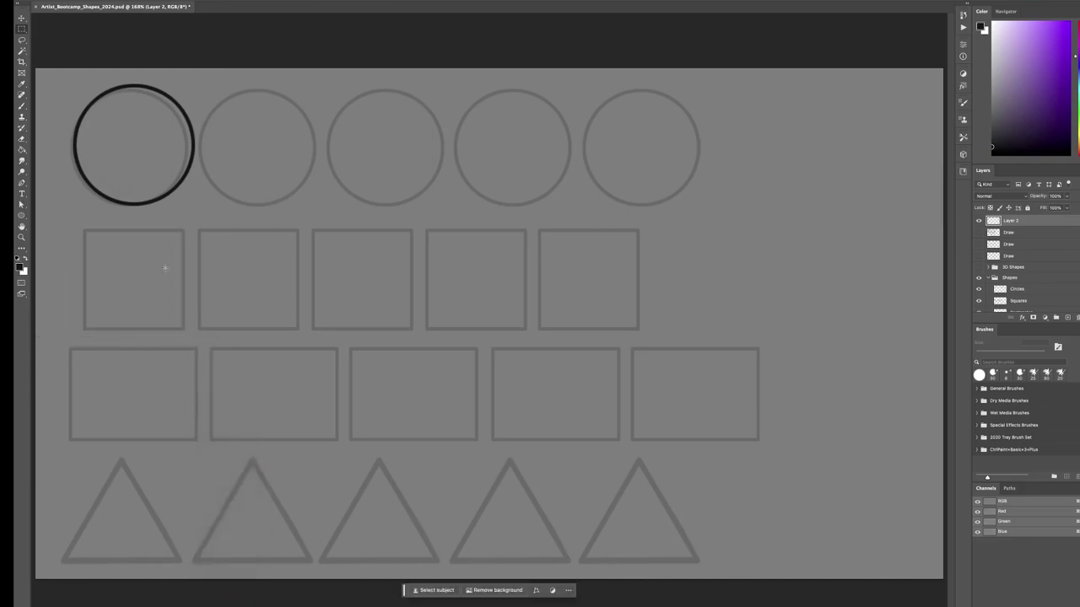
drag(72, 225, 186, 329)
right_click(186, 330)
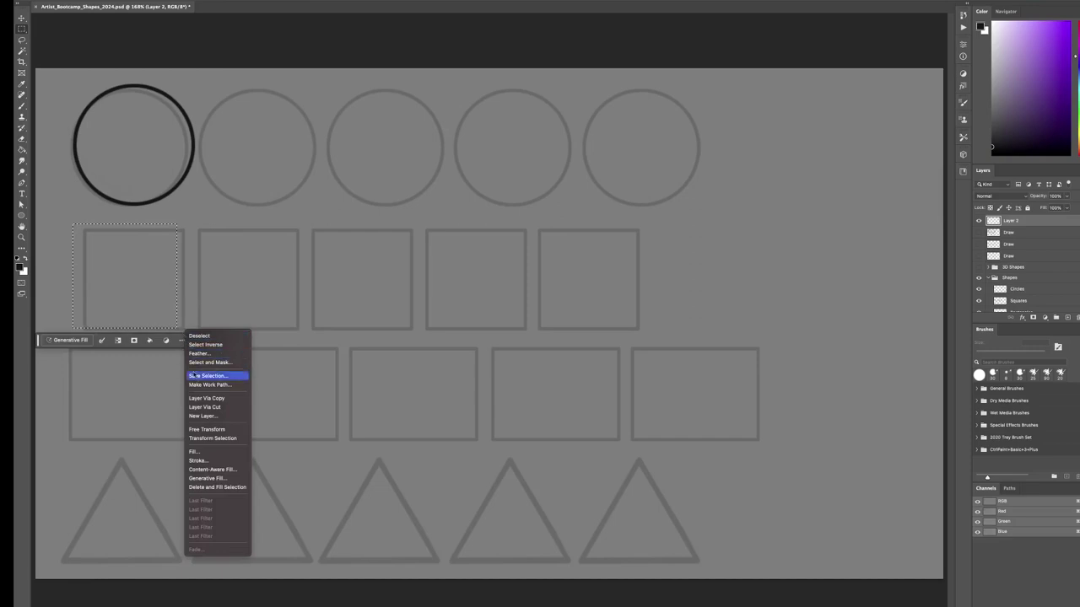
click(206, 463)
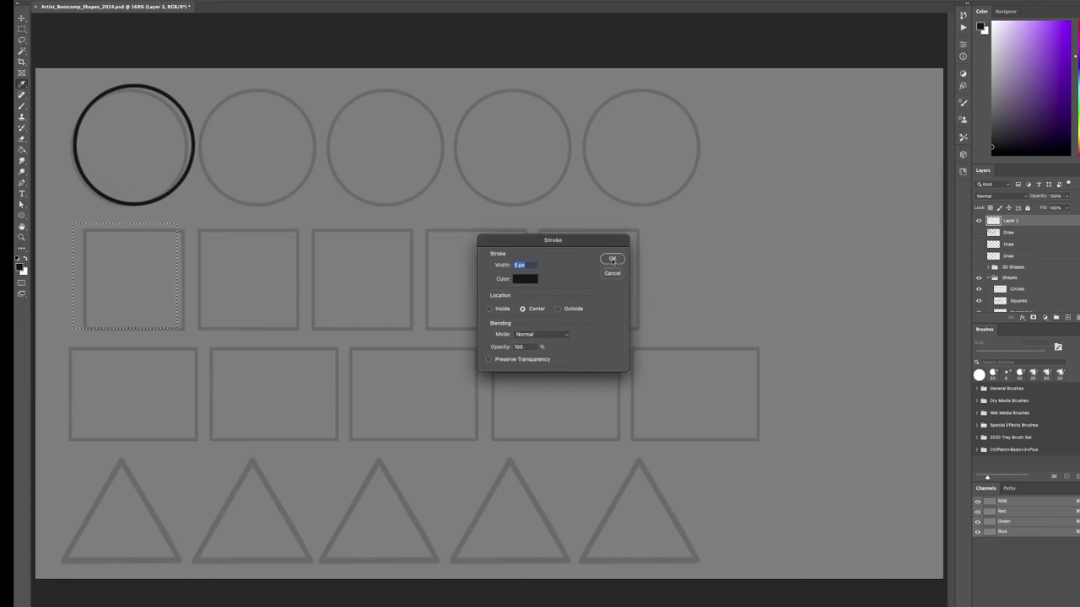
click(613, 260)
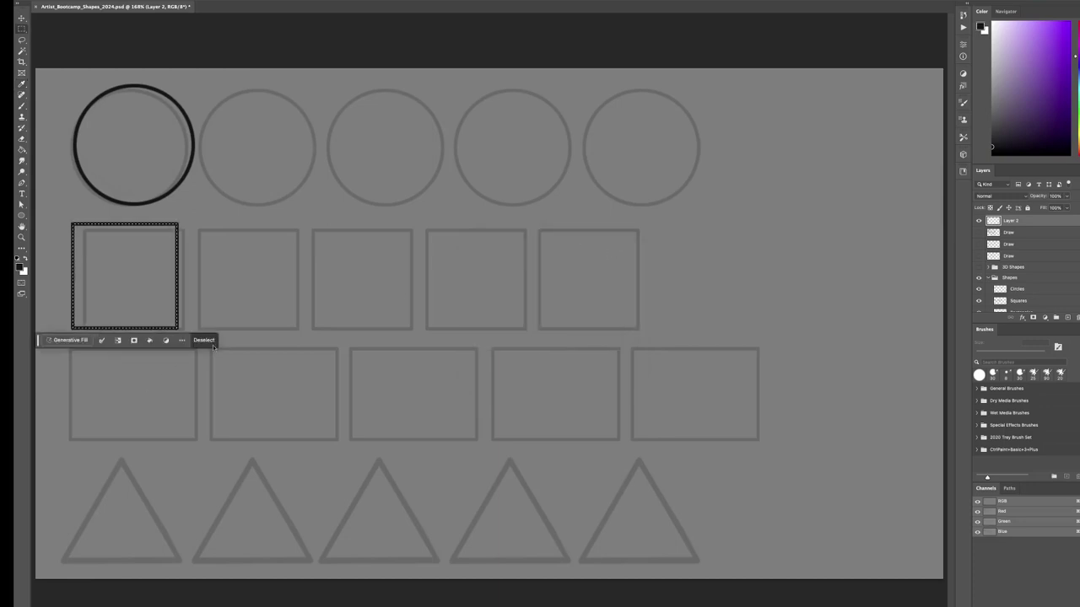
click(208, 342)
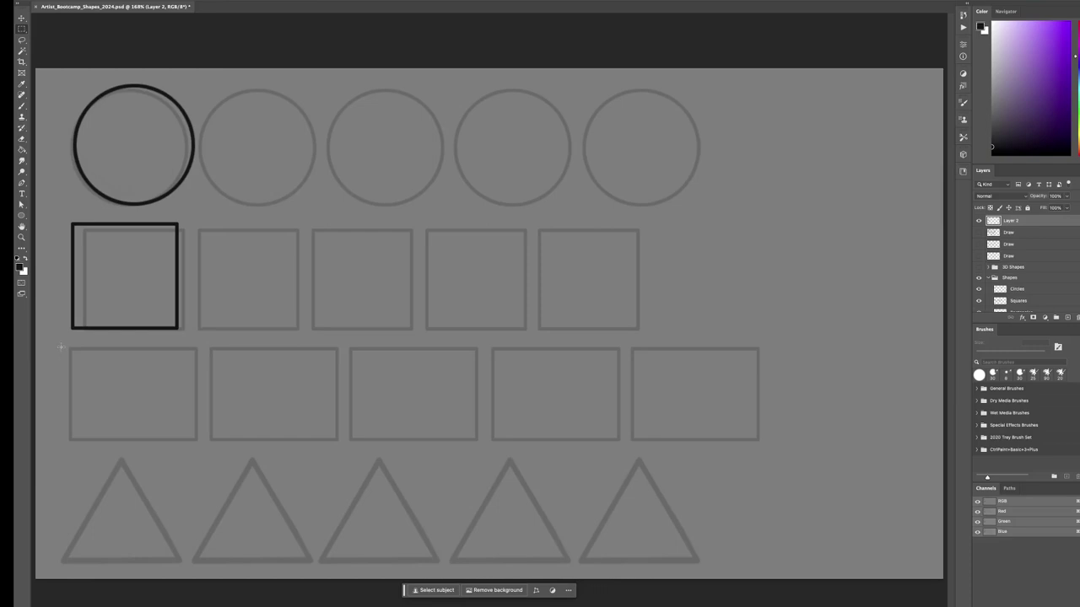
Stroke a matching dark outline around the first rectangle and deselect it
drag(58, 346, 196, 439)
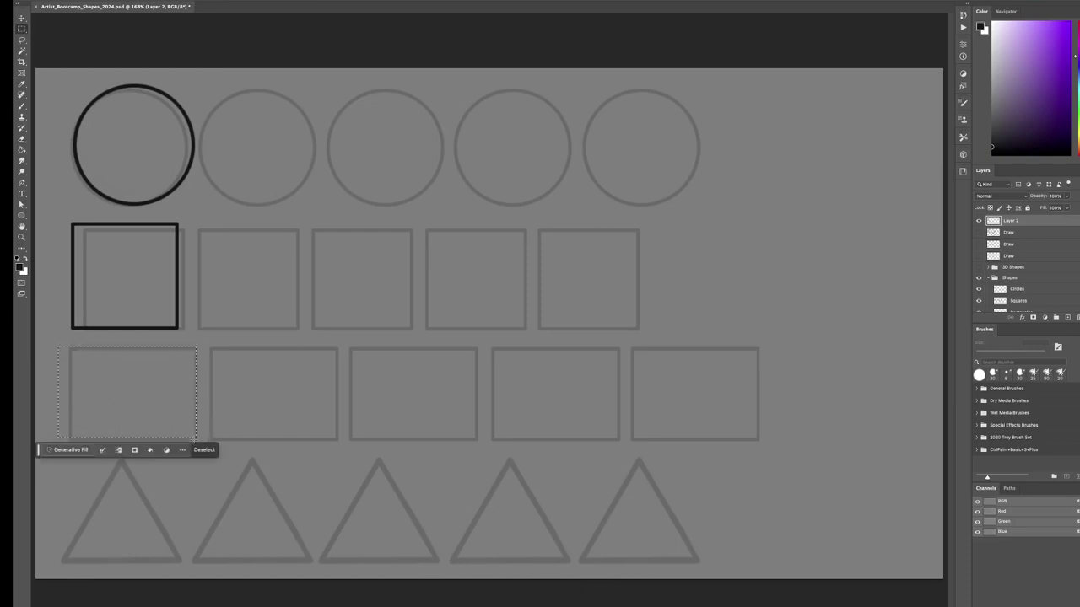
right_click(200, 460)
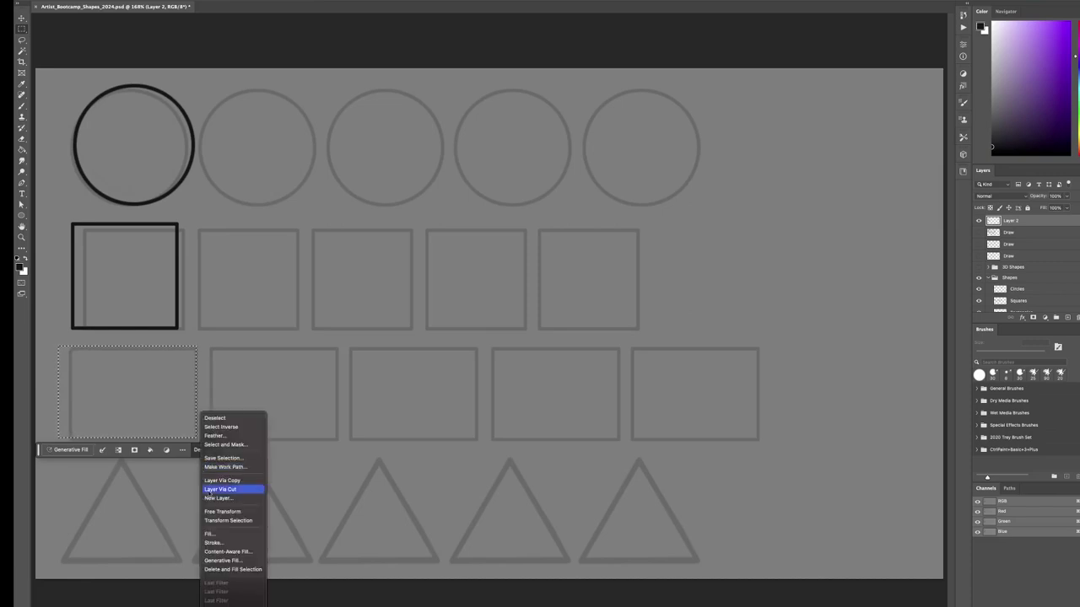
click(221, 544)
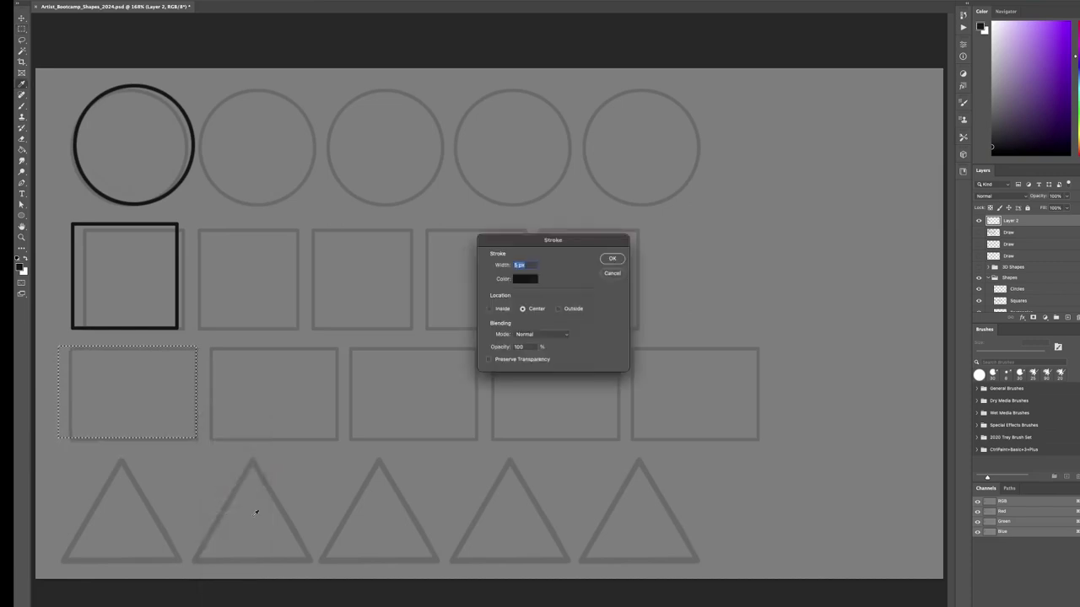
click(615, 258)
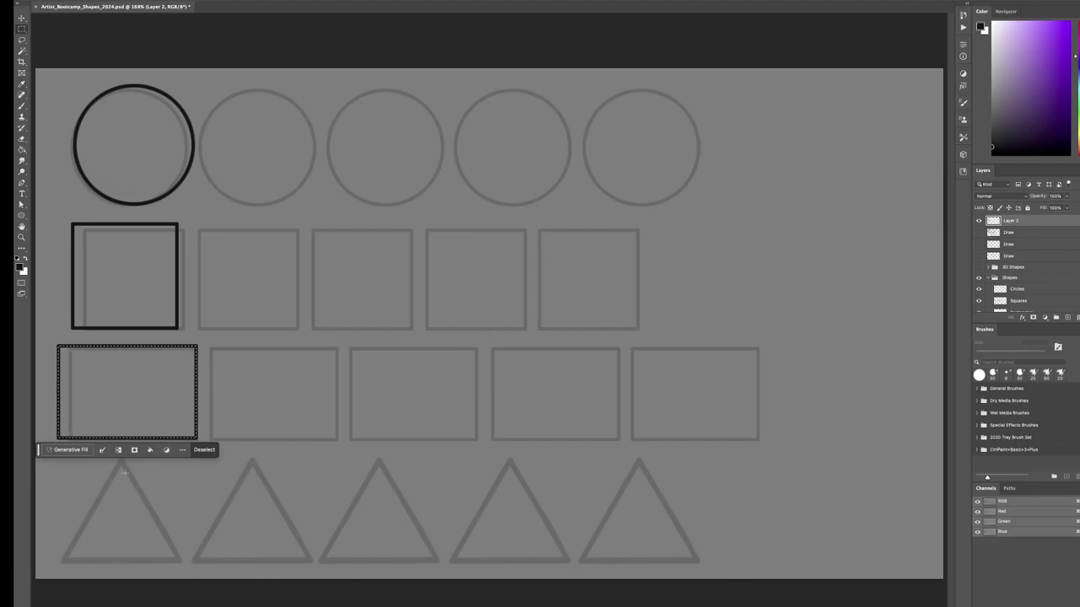
right_click(22, 28)
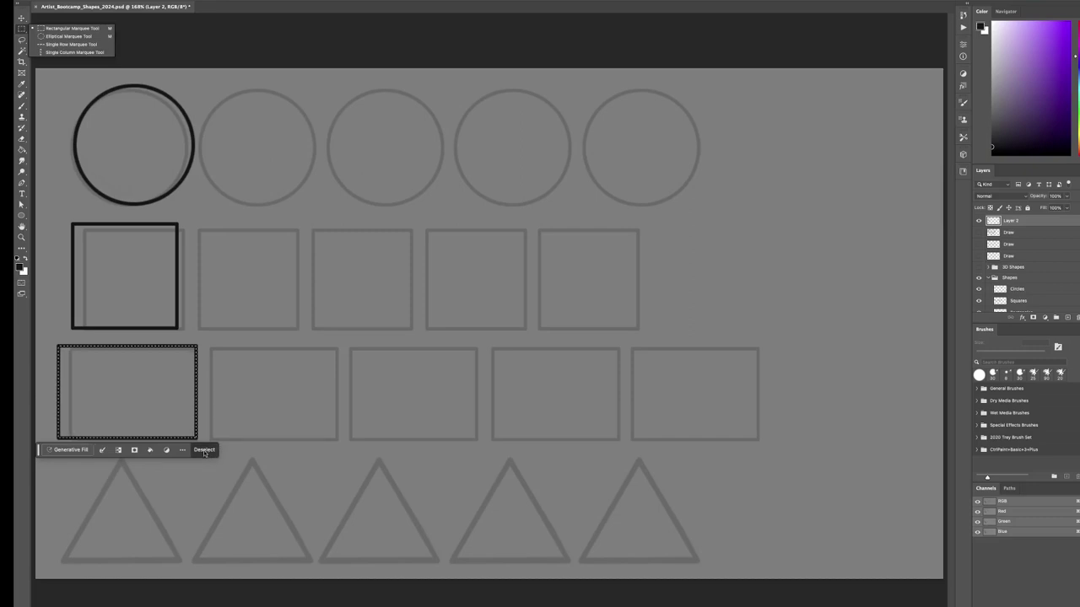
click(200, 460)
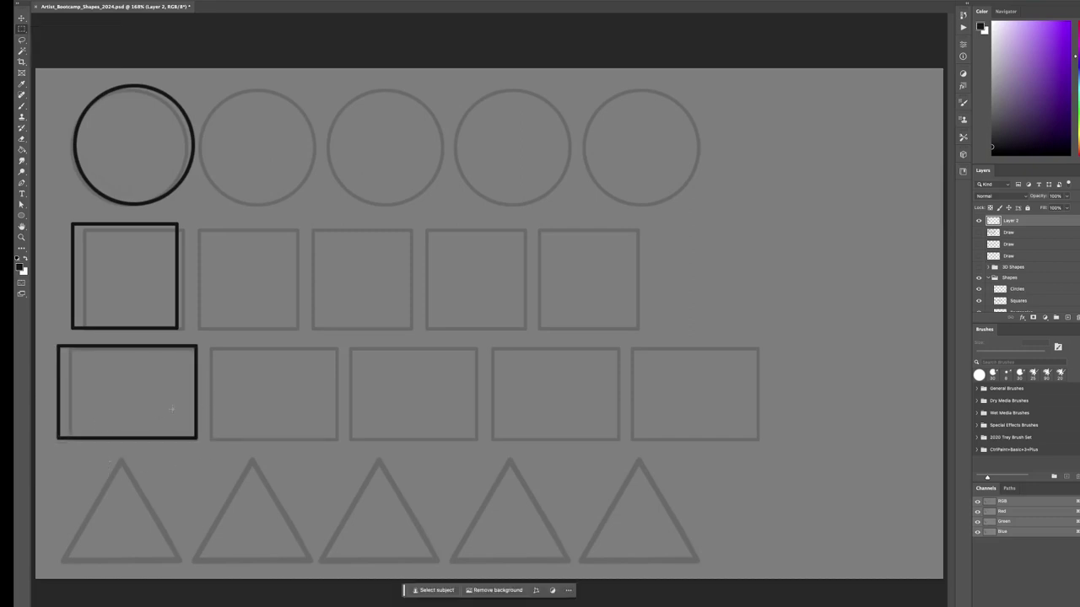
key(b)
Brush straight lines along the first triangle's left, bottom and right edges, tracing each twice to darken
shift+click(63, 559)
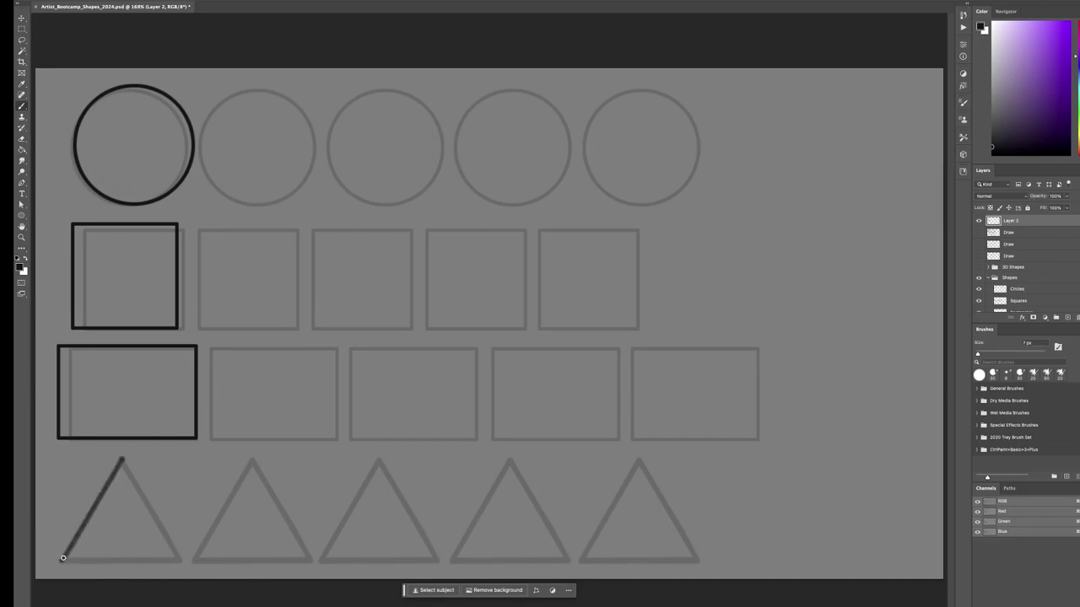
shift+click(177, 560)
shift+click(123, 459)
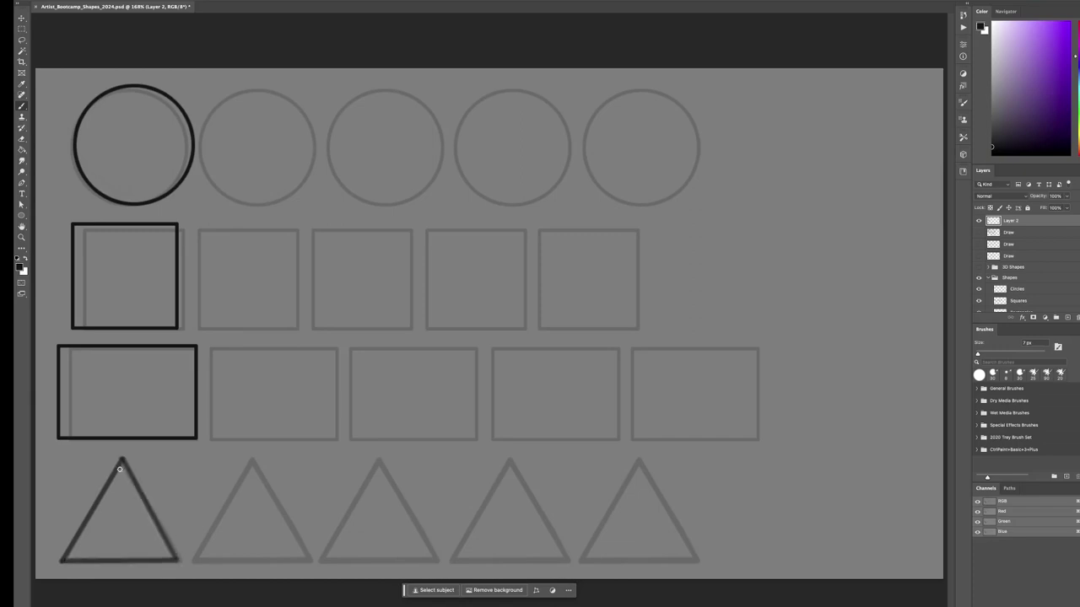
shift+click(61, 559)
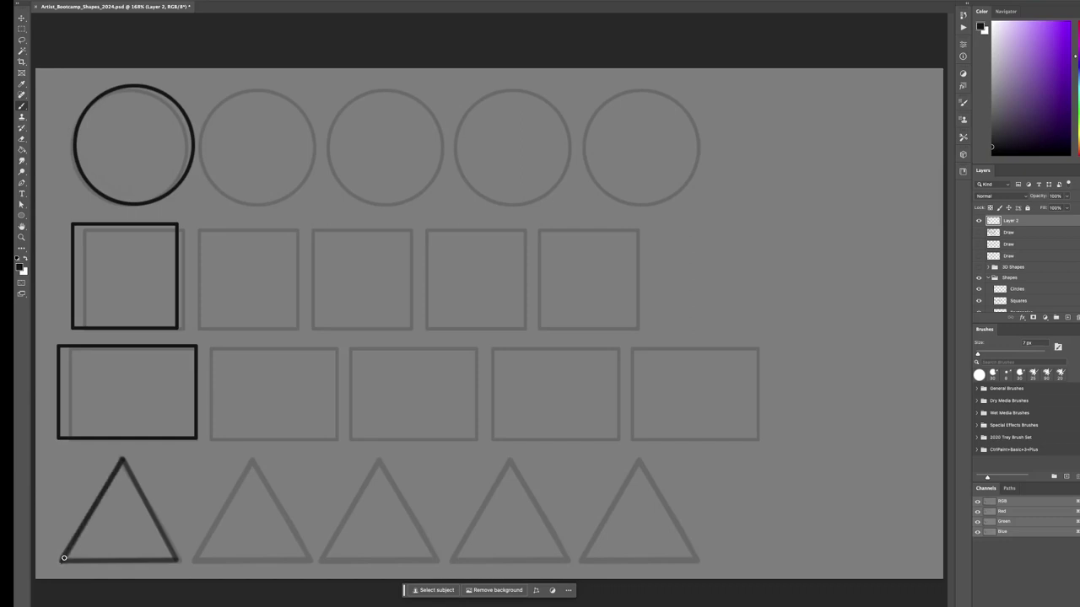
shift+click(176, 560)
shift+click(123, 461)
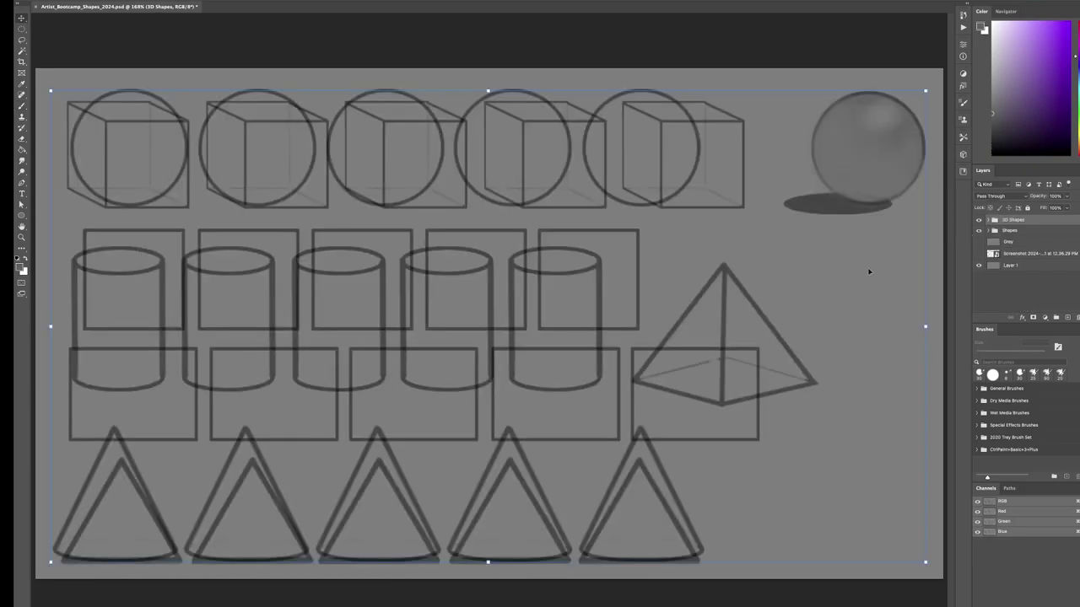
Hide the 3D Shapes group, expand the Shapes group and select the Circles guide layer
click(979, 220)
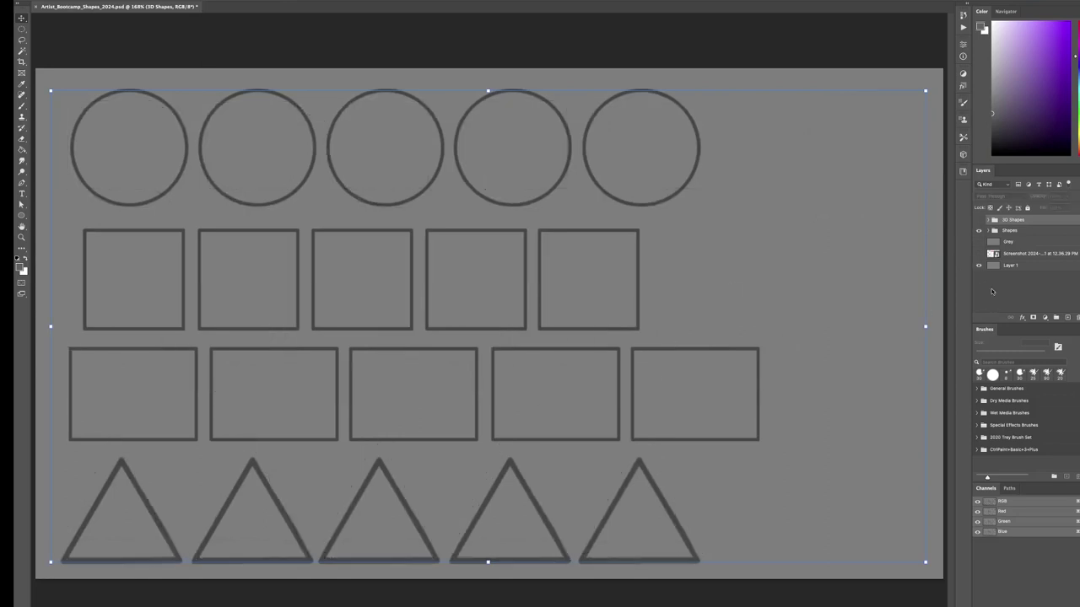
click(1017, 233)
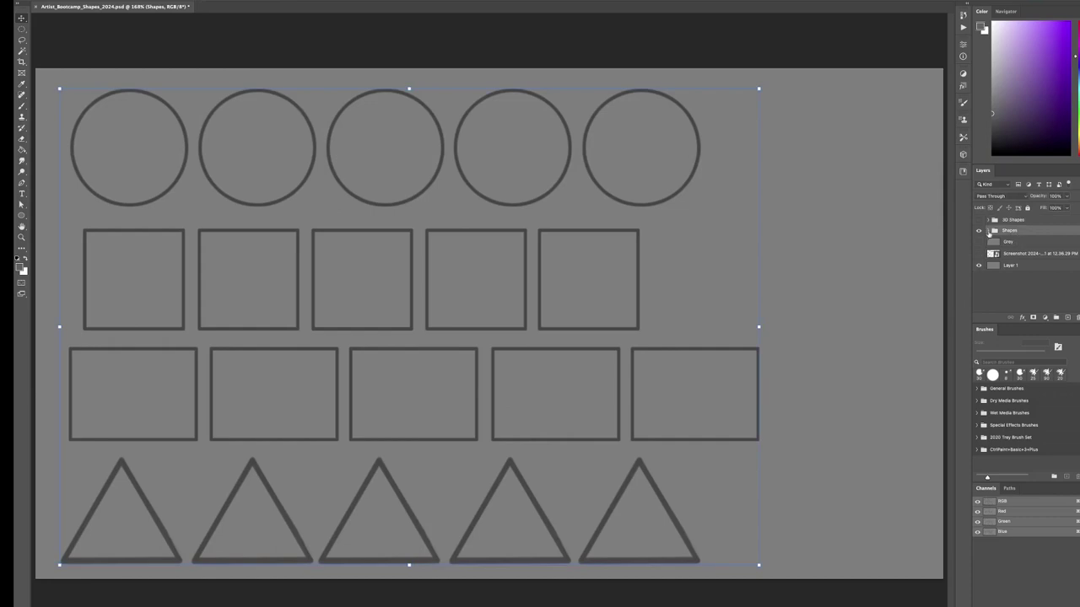
click(988, 231)
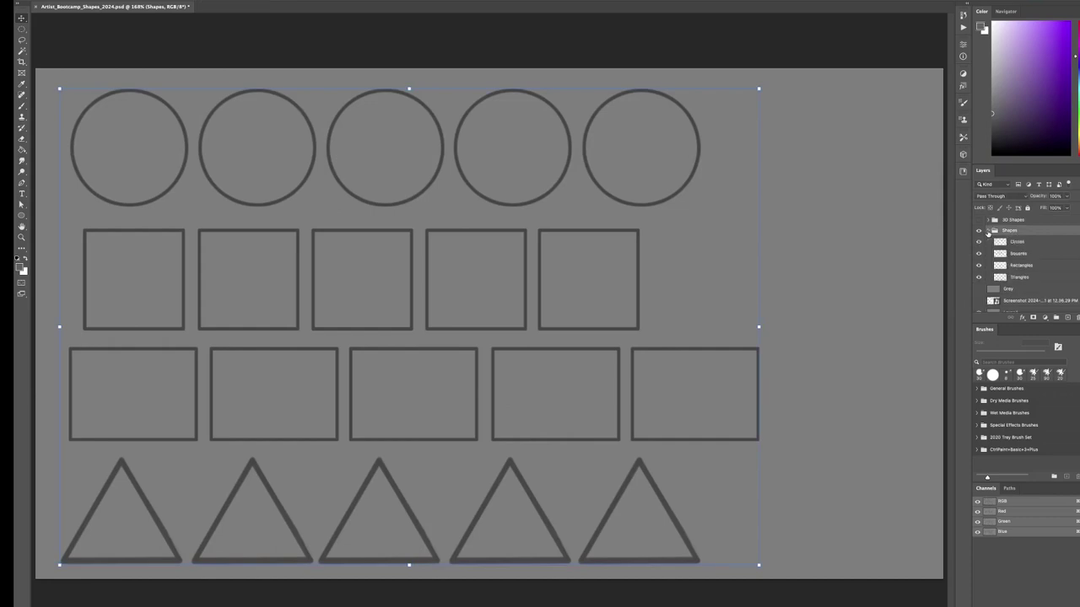
click(1027, 243)
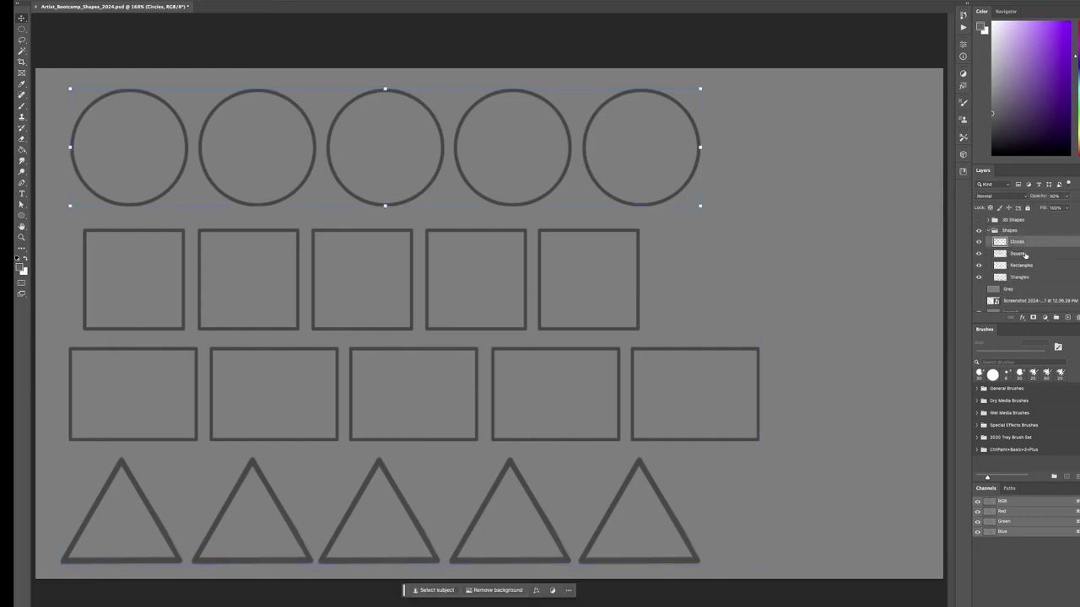
click(1024, 254)
click(1024, 266)
click(1022, 278)
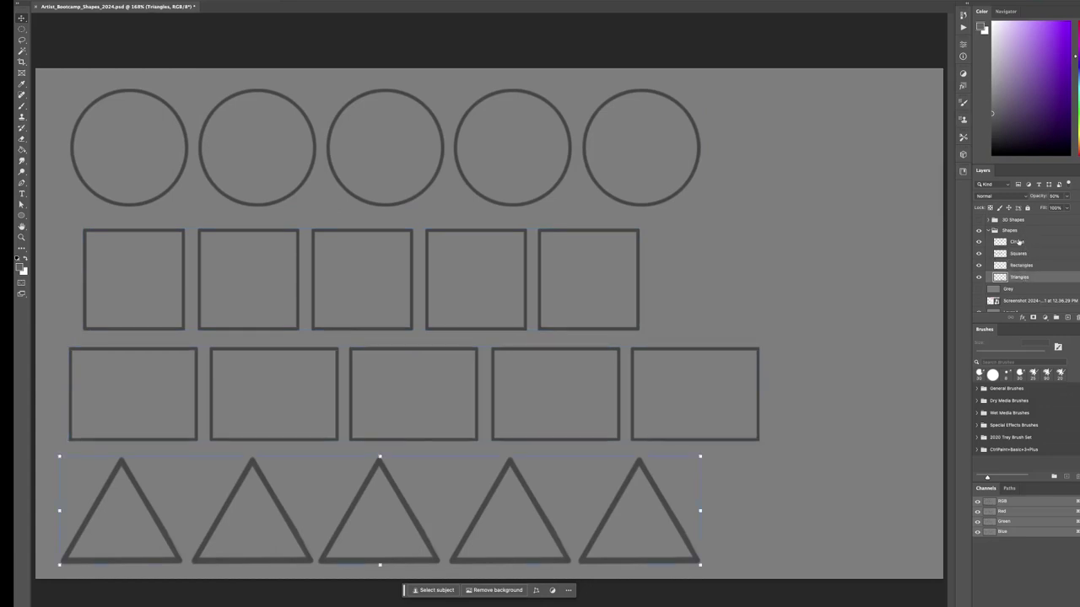
click(1019, 243)
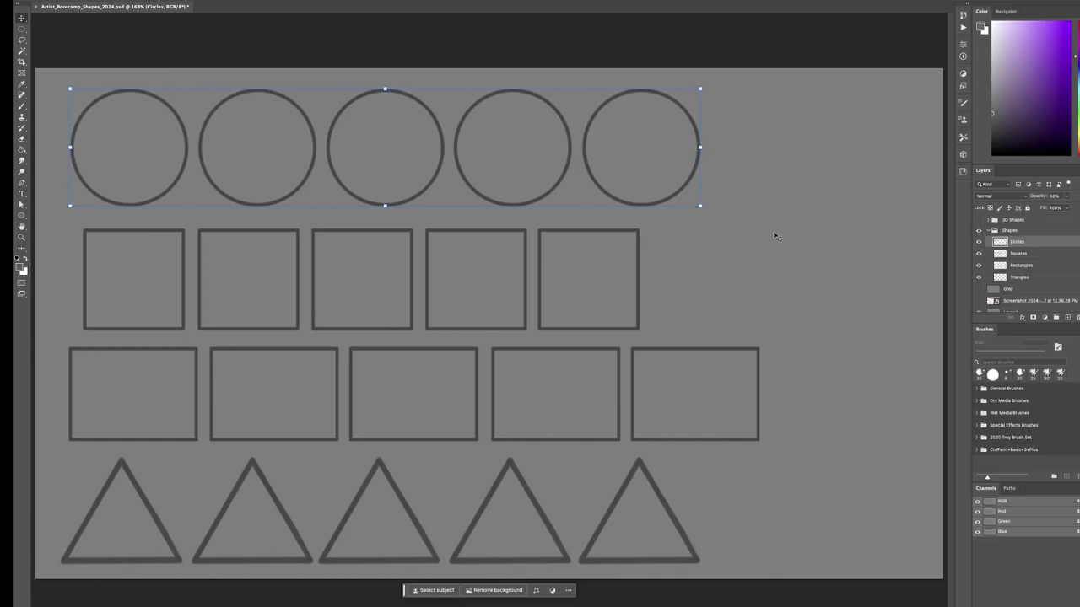
Set the Circles guide layer's opacity to 20%, after briefly trying 70%
key(2)
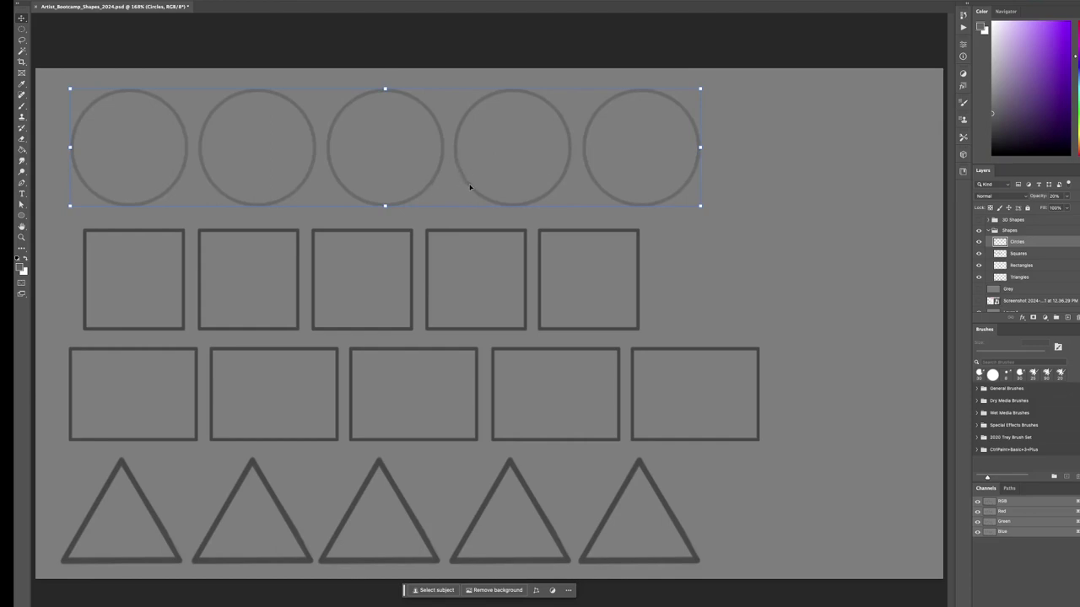
key(7)
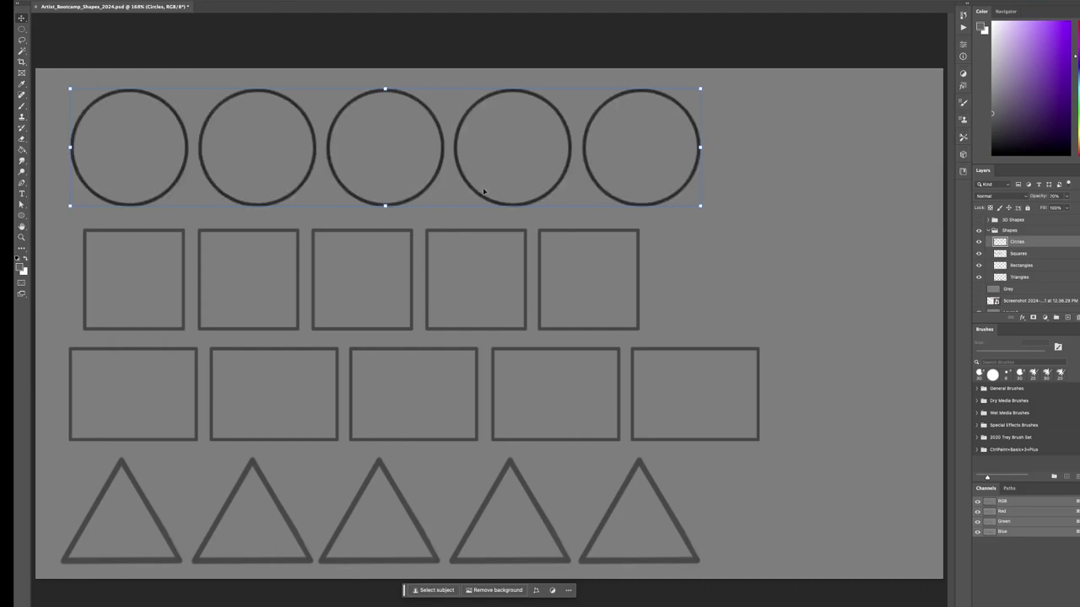
key(2)
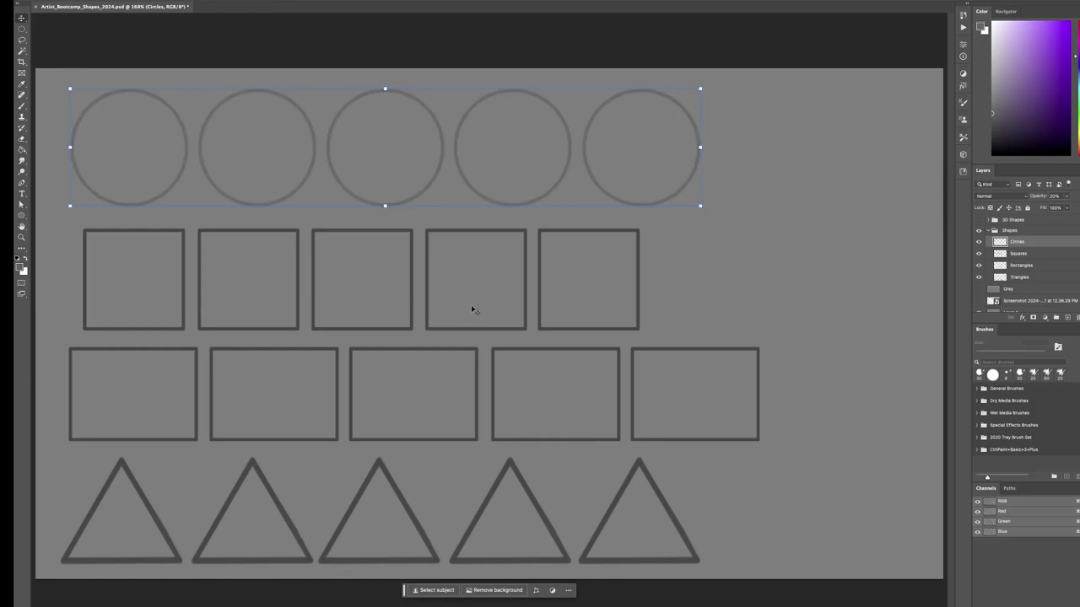
Switch to the Brush, shrink it to 7 px and set the painting colour to black
key(b)
key(bracketleft)
key(bracketleft)
key(bracketleft)
key(bracketleft)
key(bracketleft)
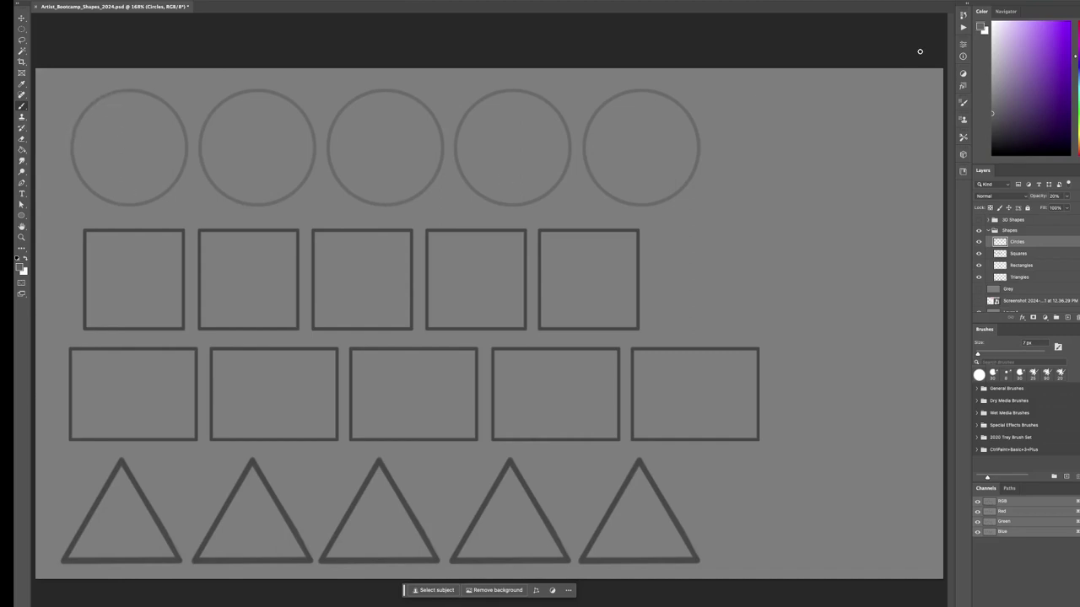
drag(1005, 131, 989, 148)
Add a new empty layer on top and name it Draw
ctrl+click(1028, 231)
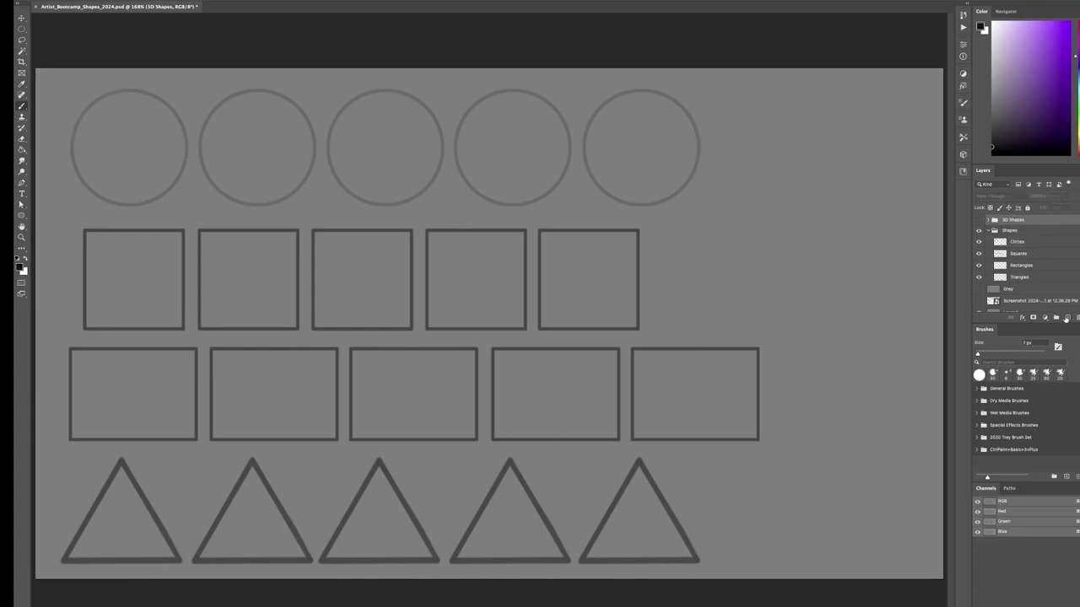
click(1068, 318)
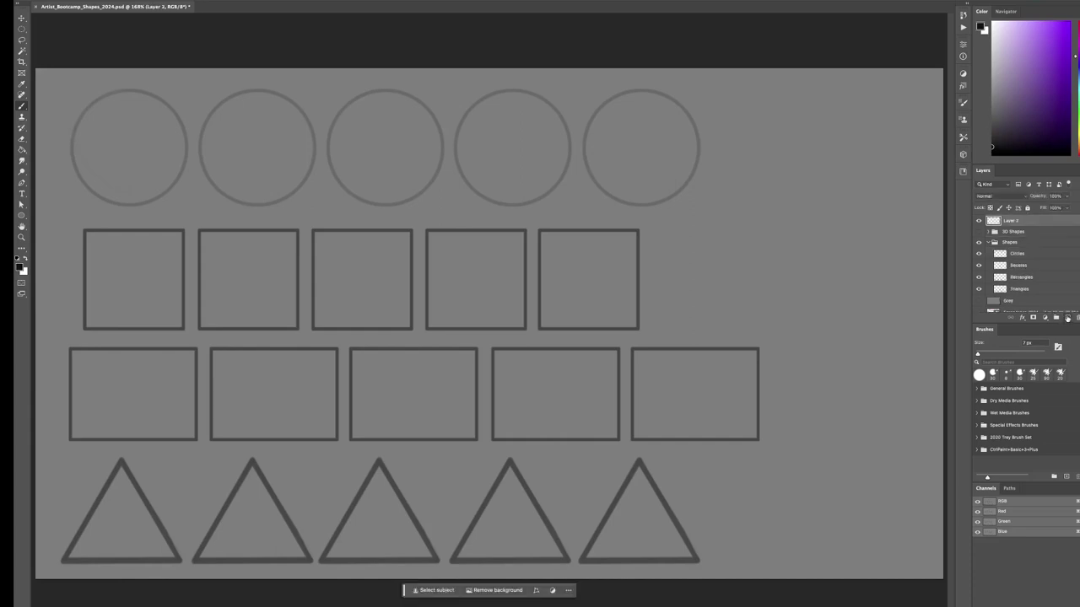
double_click(1010, 223)
text(C)
key(Return)
Trace all five circle guides with loose brush strokes
mouse_move(123, 90)
mouse_down()
mouse_move(87, 105)
mouse_move(74, 135)
mouse_move(98, 199)
mouse_move(88, 108)
mouse_move(126, 87)
mouse_move(165, 177)
mouse_move(93, 181)
mouse_move(156, 105)
mouse_up()
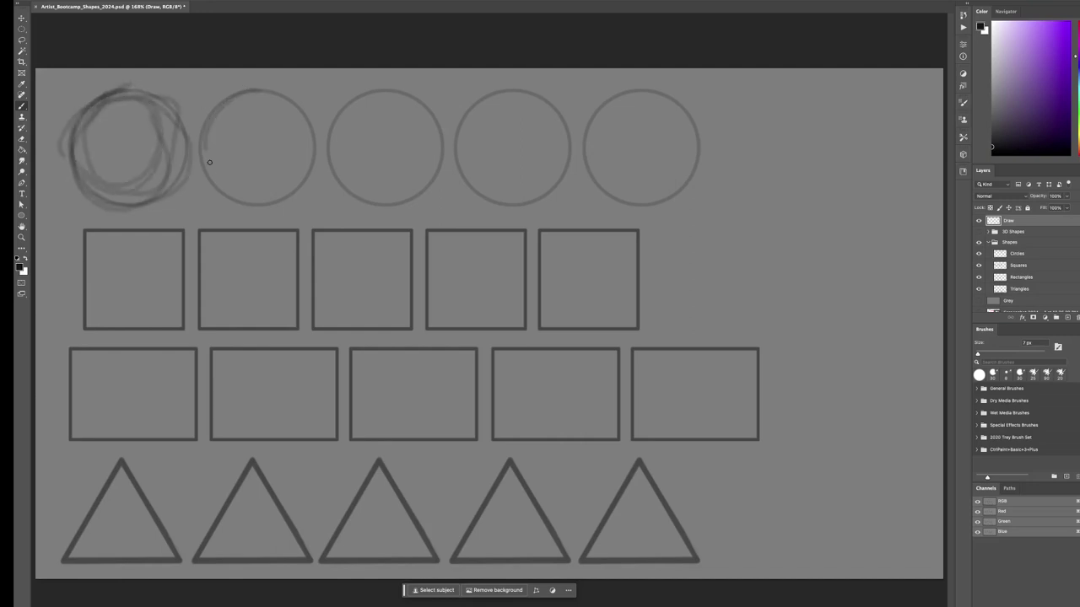
mouse_move(210, 162)
mouse_down()
mouse_move(263, 188)
mouse_move(304, 173)
mouse_up()
mouse_move(368, 97)
mouse_down()
mouse_move(405, 193)
mouse_move(381, 184)
mouse_up()
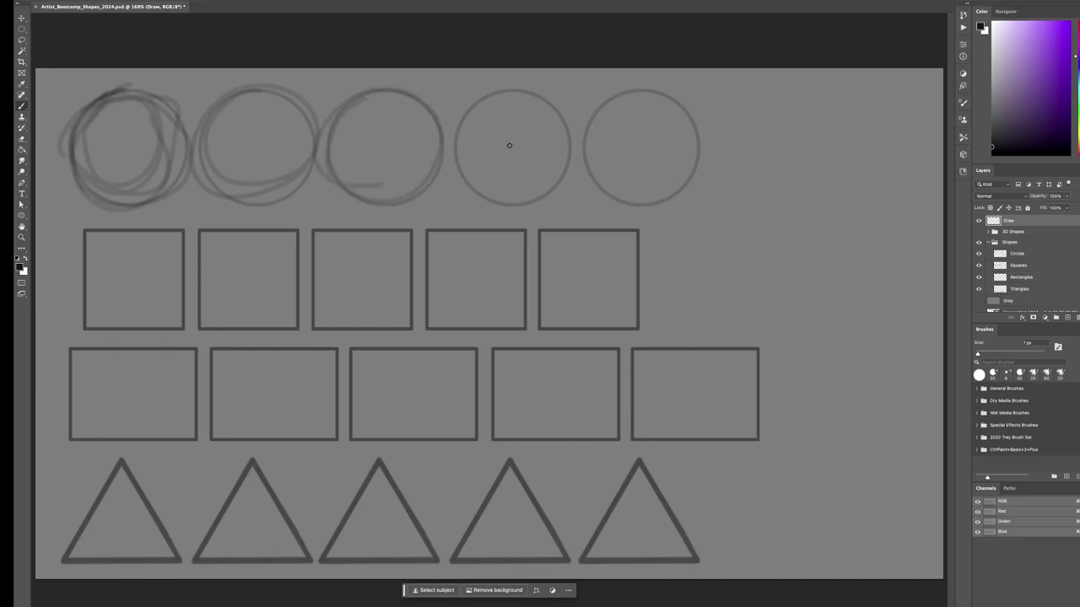
mouse_move(520, 91)
mouse_down()
mouse_move(507, 205)
mouse_move(577, 150)
mouse_up()
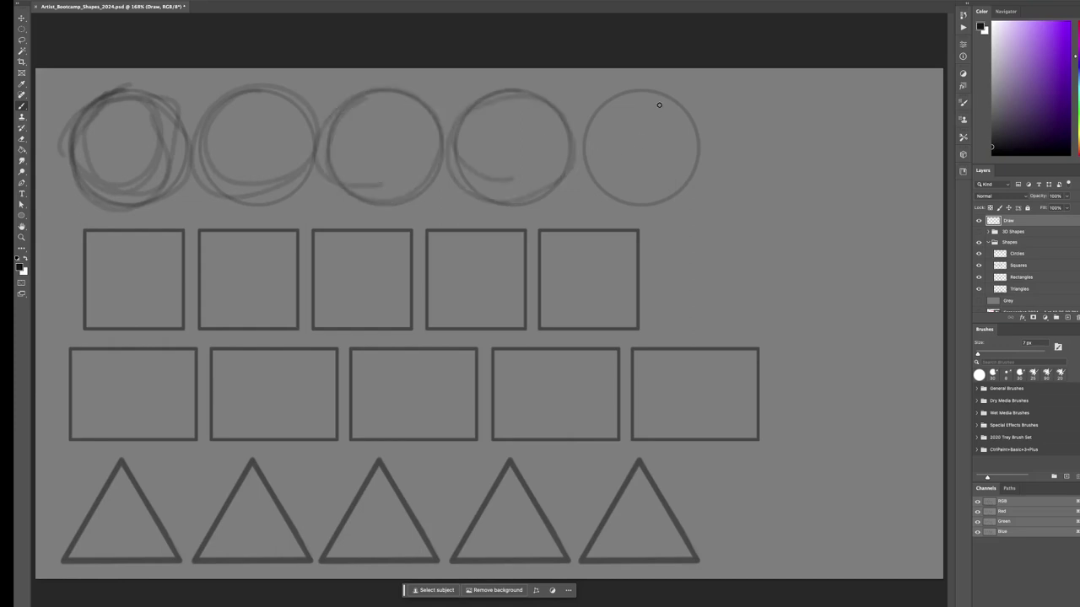
mouse_move(659, 105)
mouse_down()
mouse_move(590, 173)
mouse_move(697, 168)
mouse_up()
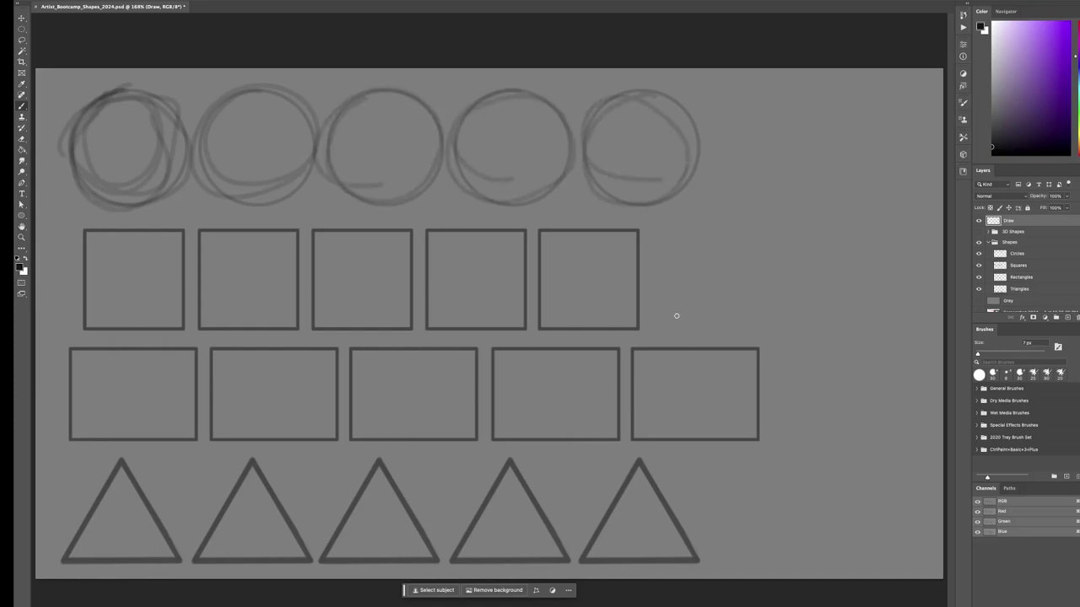
Fade the Squares, Rectangles and Triangles guides to 20% opacity and return to the Draw layer
click(1022, 266)
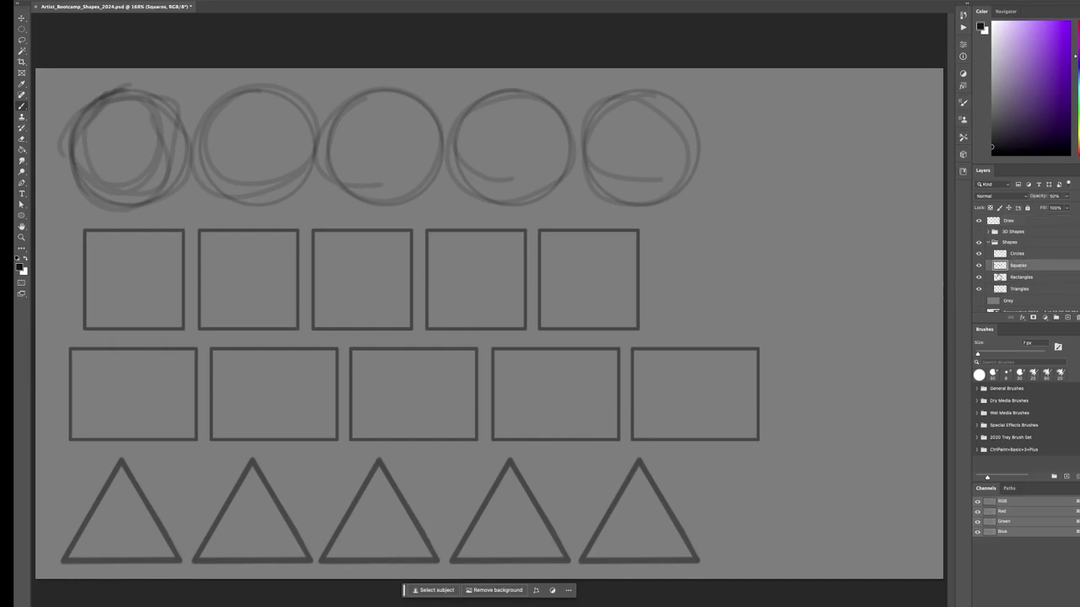
key(v)
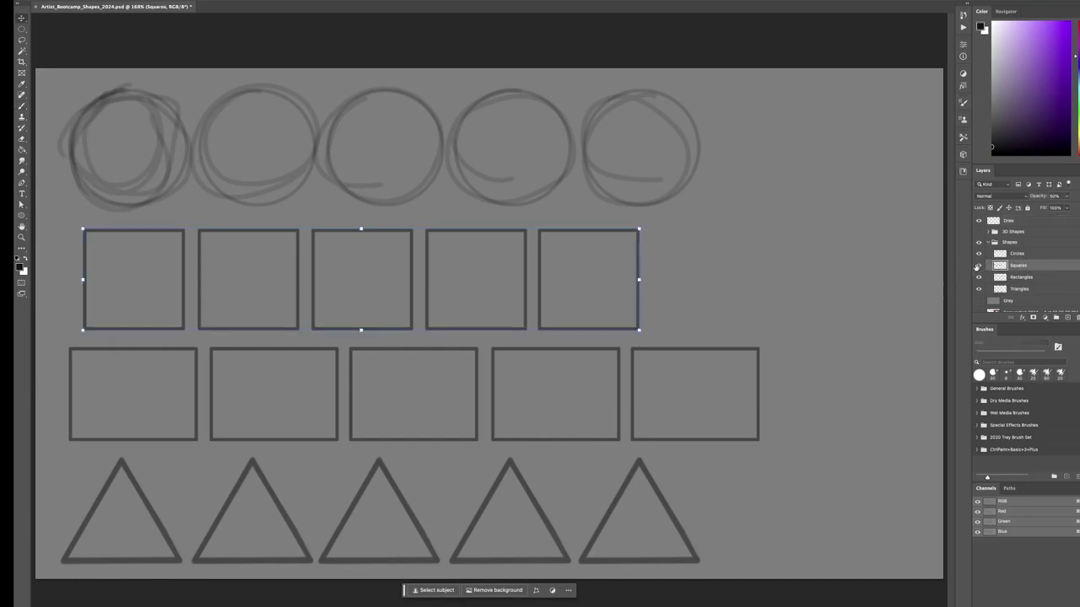
click(979, 266)
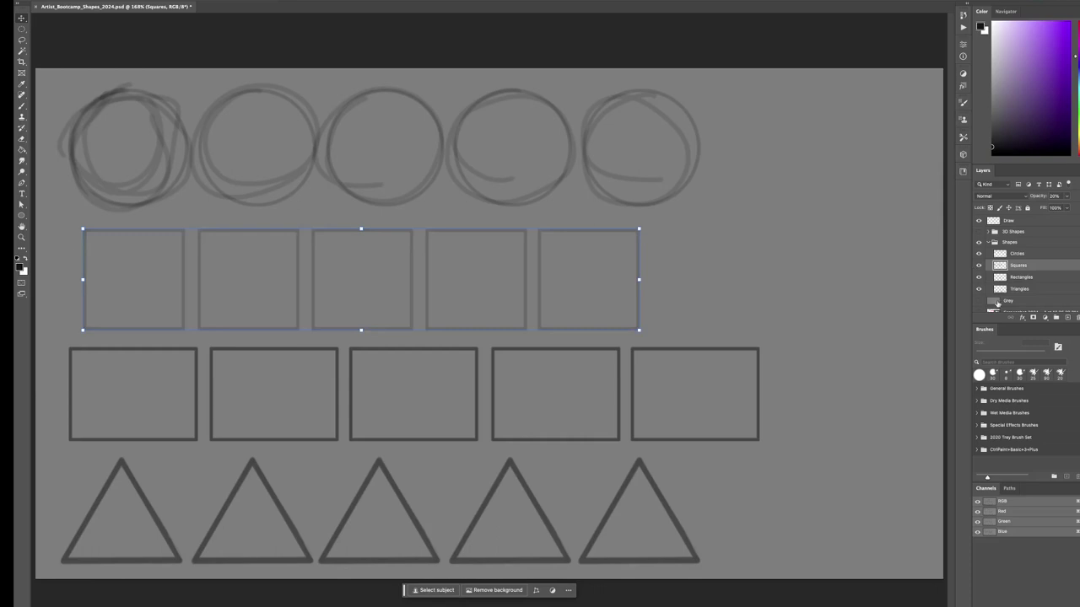
click(1022, 279)
key(3)
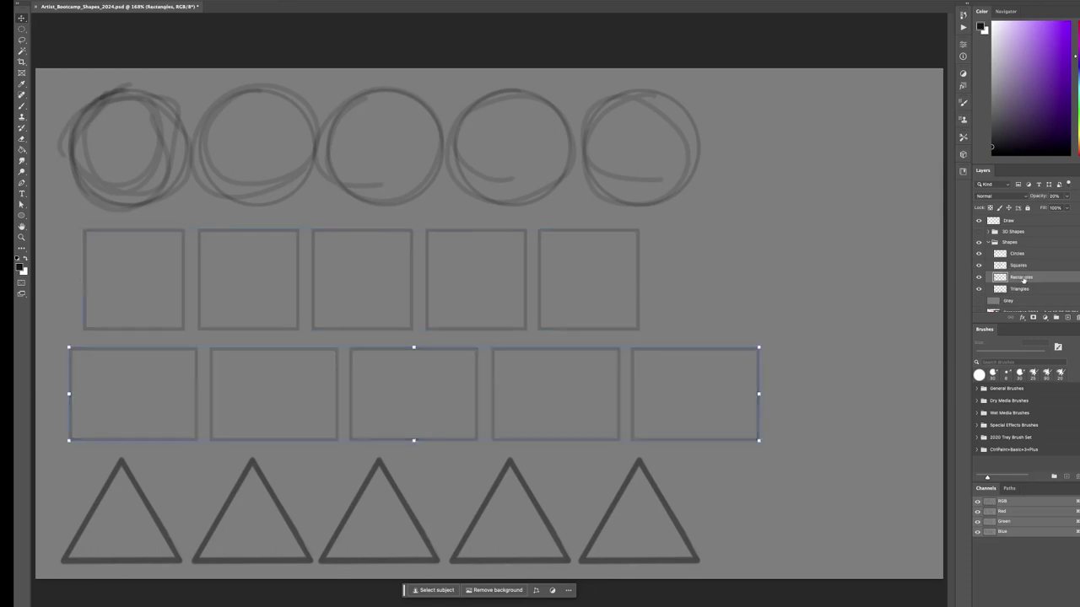
click(1018, 290)
key(3)
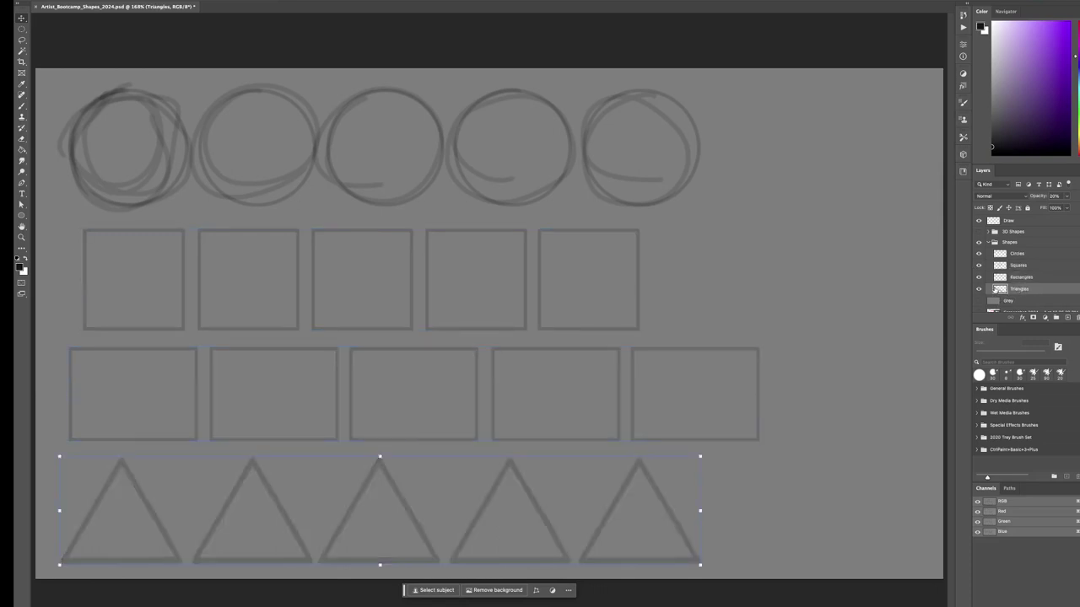
click(1012, 221)
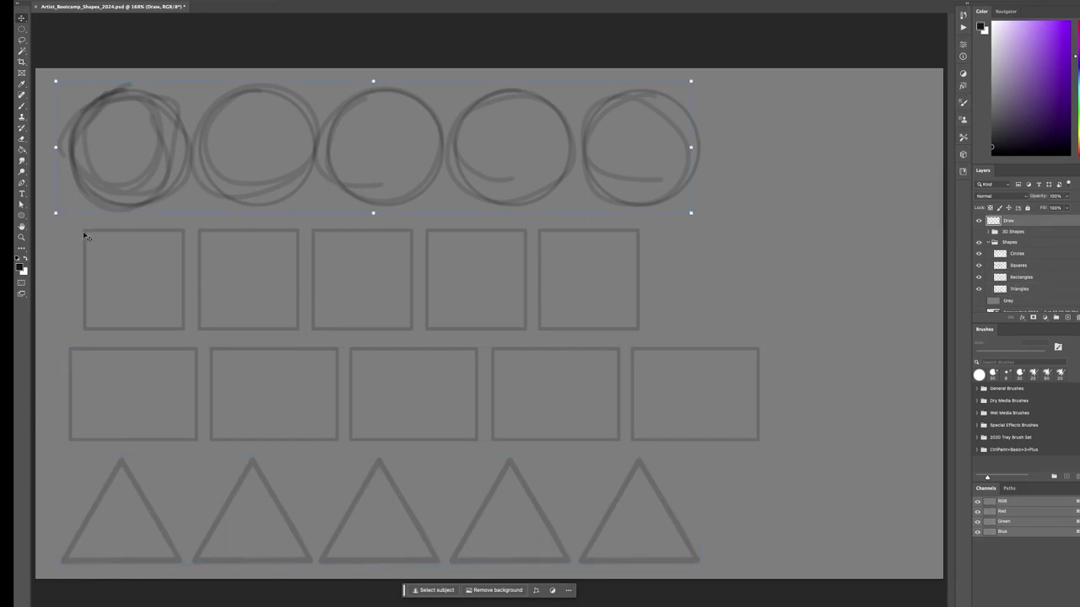
key(b)
Trace the edges of all five square guides with loose brush strokes
drag(83, 230, 86, 295)
mouse_move(85, 233)
mouse_down()
mouse_move(86, 310)
mouse_move(99, 231)
mouse_move(197, 225)
mouse_move(176, 230)
mouse_move(169, 326)
mouse_up()
drag(83, 330, 197, 331)
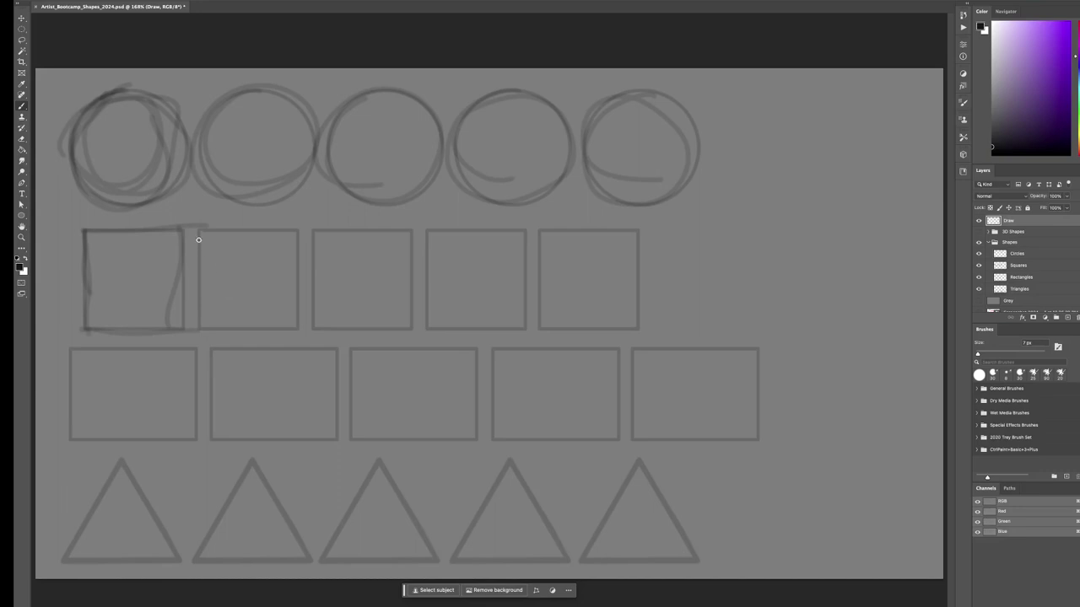
drag(198, 229, 197, 341)
mouse_move(205, 229)
mouse_down()
mouse_move(315, 244)
mouse_move(294, 231)
mouse_move(289, 328)
mouse_up()
drag(198, 330, 302, 330)
mouse_move(314, 231)
mouse_down()
mouse_move(332, 264)
mouse_move(319, 225)
mouse_move(427, 236)
mouse_move(409, 244)
mouse_move(410, 233)
mouse_move(406, 314)
mouse_up()
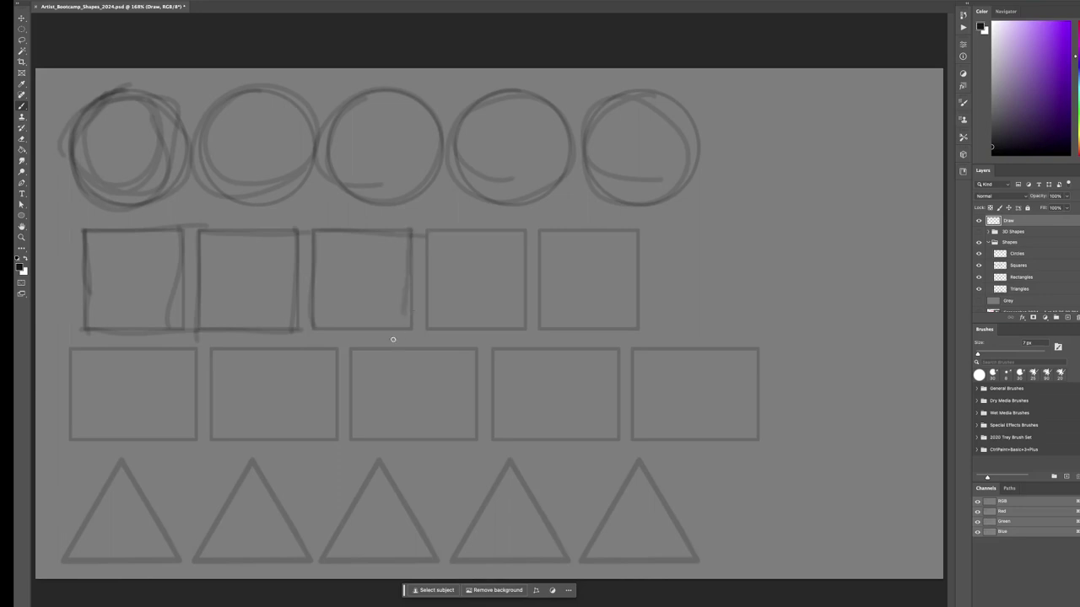
drag(311, 329, 408, 330)
drag(428, 234, 426, 340)
mouse_move(429, 234)
mouse_down()
mouse_move(527, 239)
mouse_move(533, 249)
mouse_move(526, 232)
mouse_move(521, 331)
mouse_up()
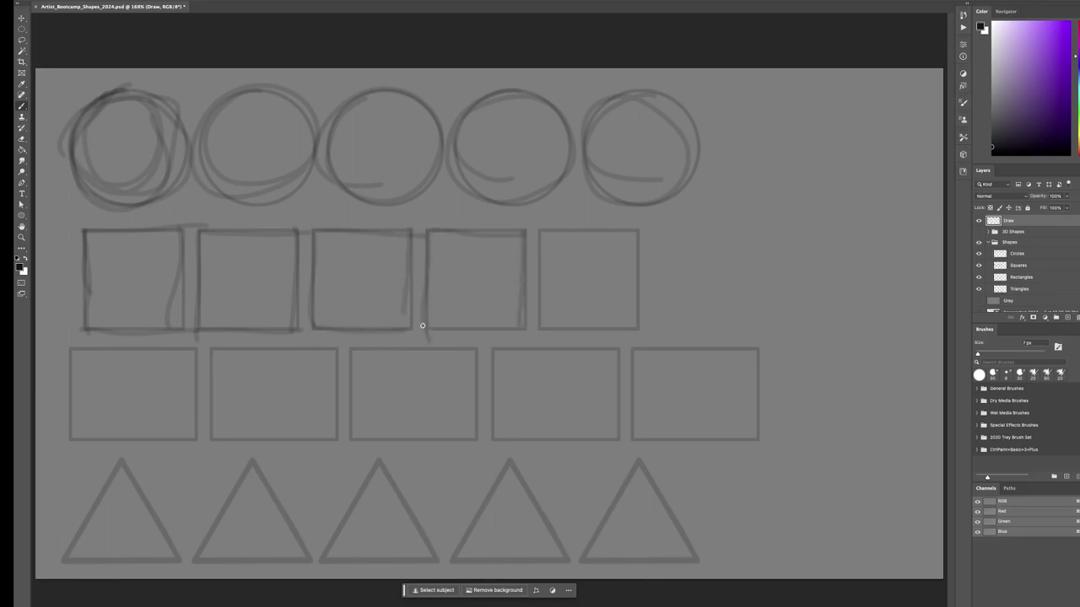
drag(423, 327, 515, 328)
drag(542, 237, 544, 319)
mouse_move(542, 236)
mouse_down()
mouse_move(653, 252)
mouse_move(634, 233)
mouse_move(636, 332)
mouse_up()
drag(538, 327, 636, 328)
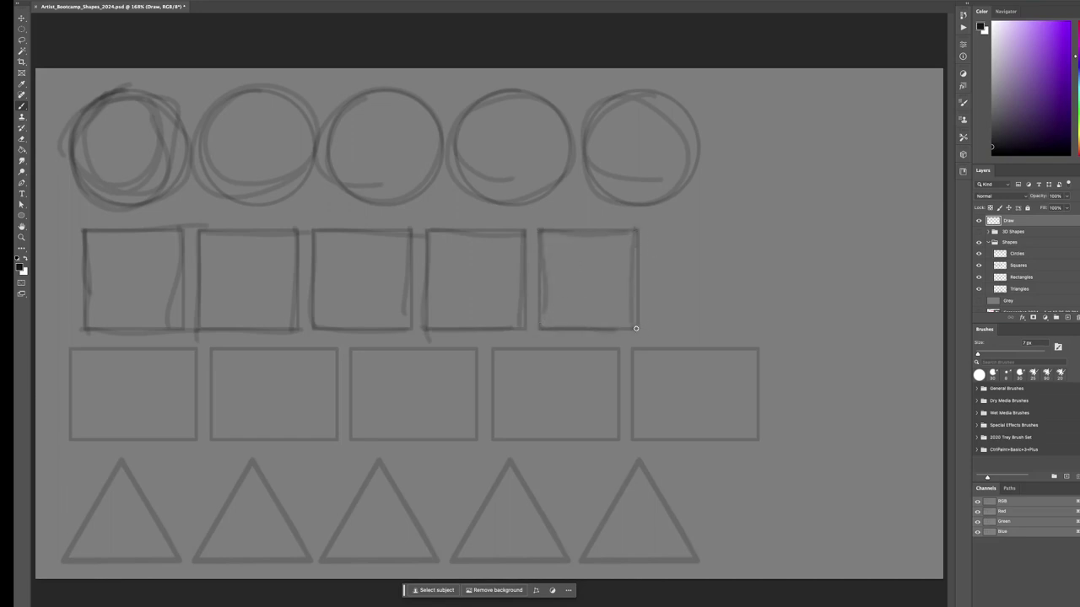
Trace the edges of all five rectangle guides
drag(70, 353, 70, 430)
mouse_move(70, 355)
mouse_down()
mouse_move(208, 340)
mouse_move(195, 352)
mouse_move(196, 456)
mouse_up()
drag(68, 440, 199, 437)
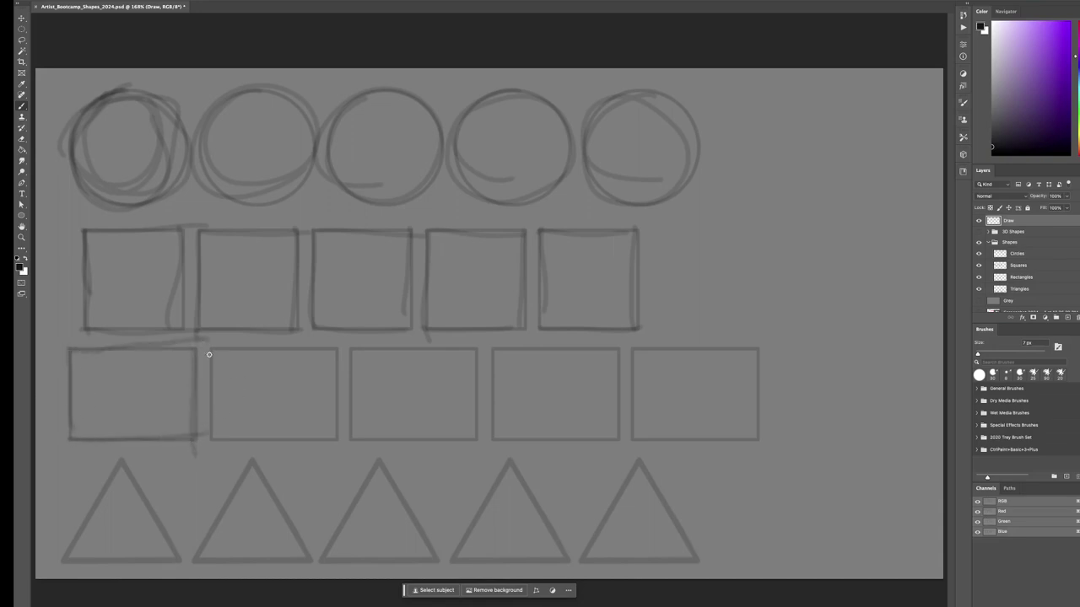
drag(209, 354, 214, 464)
mouse_move(215, 349)
mouse_down()
mouse_move(346, 364)
mouse_move(337, 352)
mouse_move(331, 445)
mouse_up()
drag(224, 438, 343, 438)
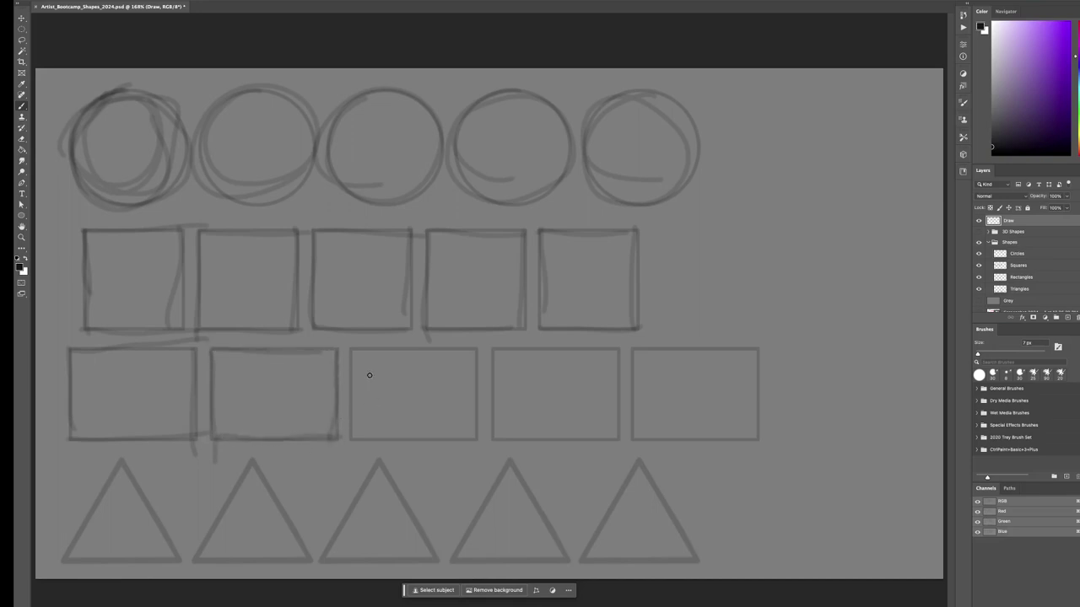
mouse_move(348, 351)
mouse_down()
mouse_move(359, 432)
mouse_move(354, 345)
mouse_move(485, 353)
mouse_move(473, 355)
mouse_move(471, 432)
mouse_up()
drag(354, 435, 472, 439)
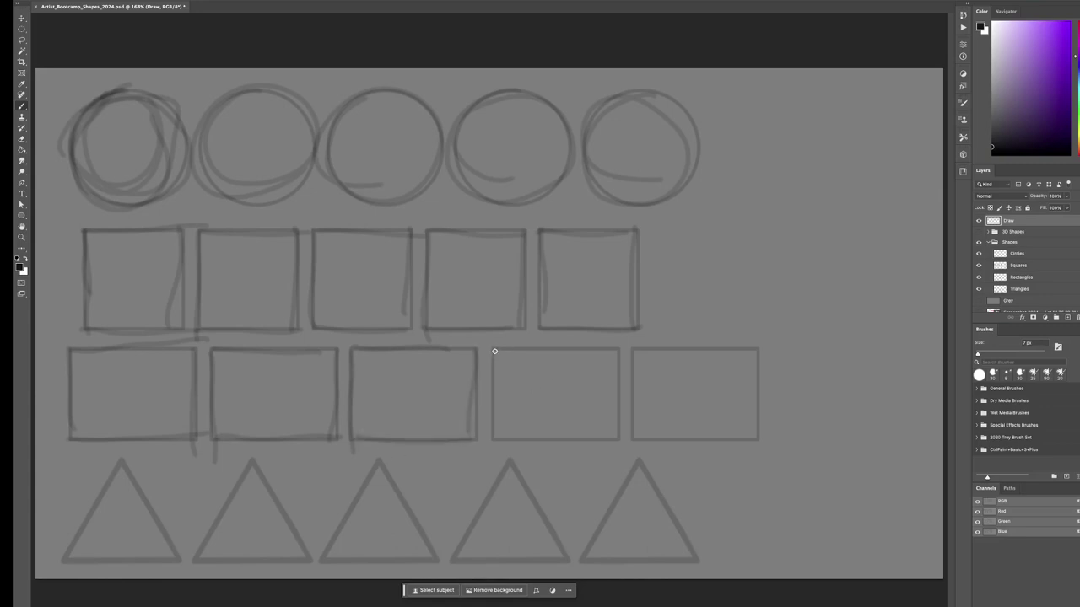
drag(493, 346, 495, 412)
mouse_move(496, 349)
mouse_down()
mouse_move(596, 361)
mouse_move(614, 437)
mouse_up()
drag(494, 436, 616, 432)
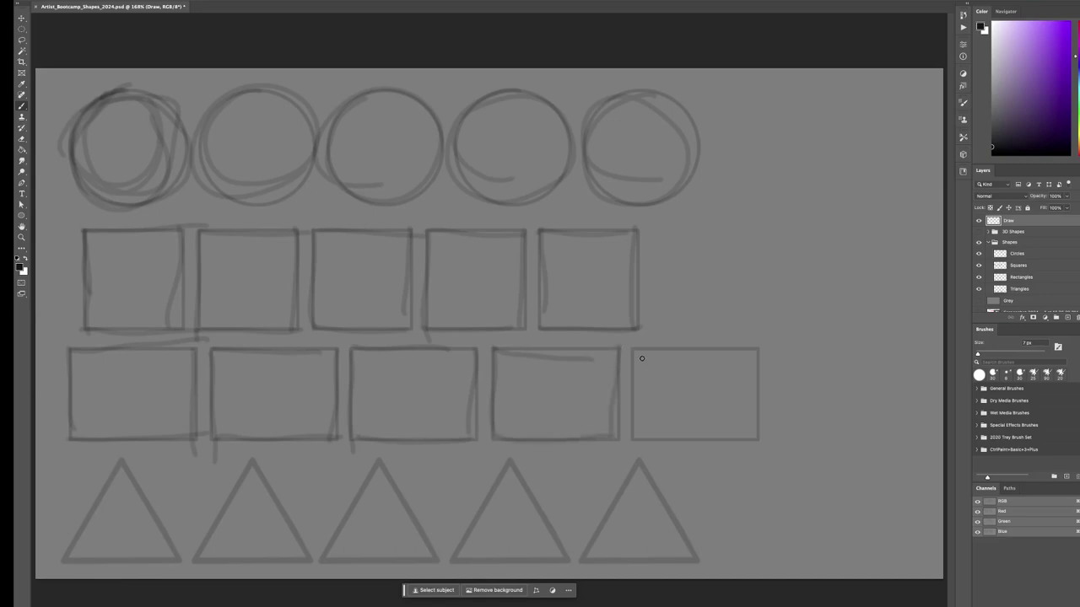
drag(633, 348, 635, 439)
mouse_move(635, 347)
mouse_down()
mouse_move(777, 355)
mouse_move(760, 354)
mouse_move(752, 433)
mouse_up()
drag(628, 438, 774, 440)
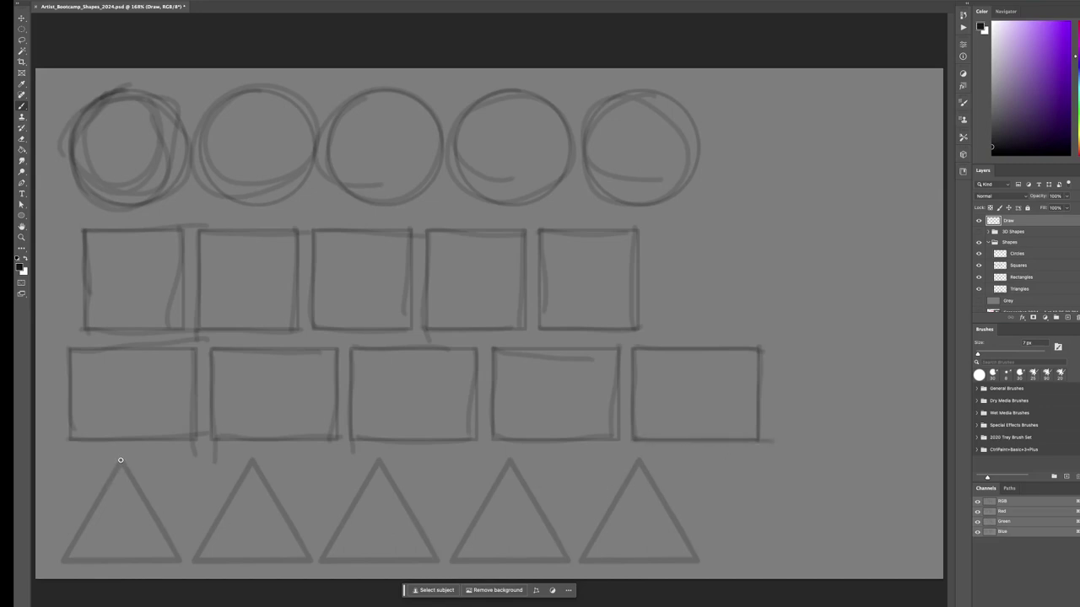
Trace the five triangle guides, then hide the guide shapes to view the tracing alone
mouse_move(120, 461)
mouse_down()
mouse_move(67, 556)
mouse_move(91, 542)
mouse_move(66, 558)
mouse_move(148, 552)
mouse_move(191, 516)
mouse_move(120, 463)
mouse_move(186, 565)
mouse_up()
mouse_move(252, 461)
mouse_down()
mouse_move(192, 561)
mouse_move(322, 555)
mouse_move(267, 505)
mouse_move(307, 577)
mouse_up()
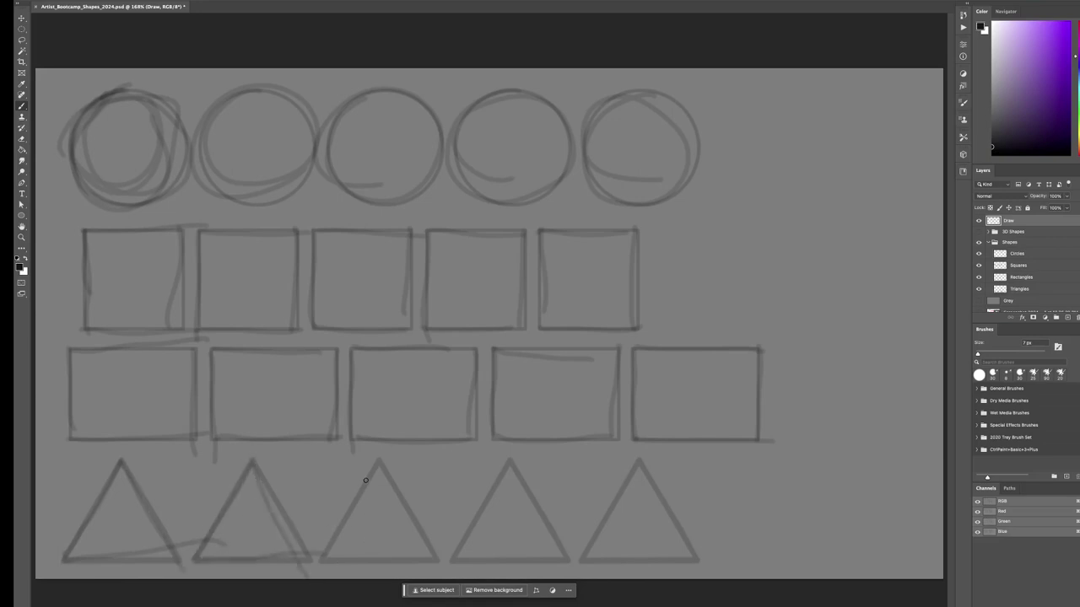
mouse_move(378, 461)
mouse_down()
mouse_move(315, 569)
mouse_move(359, 543)
mouse_move(328, 558)
mouse_move(432, 548)
mouse_move(384, 469)
mouse_move(434, 558)
mouse_up()
mouse_move(512, 460)
mouse_down()
mouse_move(464, 533)
mouse_move(466, 558)
mouse_move(451, 562)
mouse_move(586, 559)
mouse_up()
drag(510, 461, 570, 562)
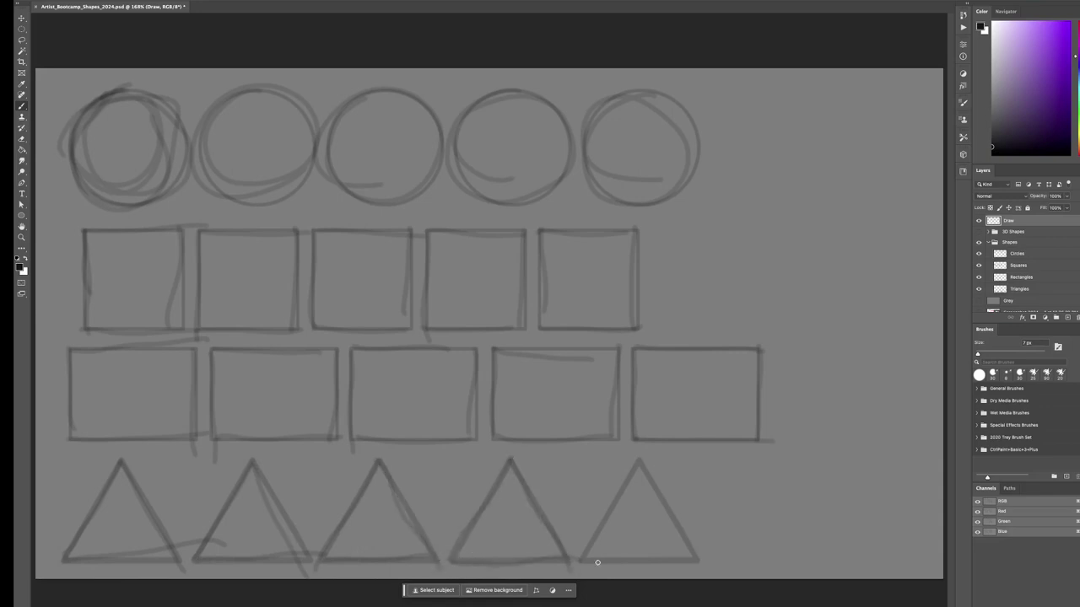
mouse_move(640, 454)
mouse_down()
mouse_move(579, 559)
mouse_move(601, 565)
mouse_move(579, 561)
mouse_move(731, 558)
mouse_up()
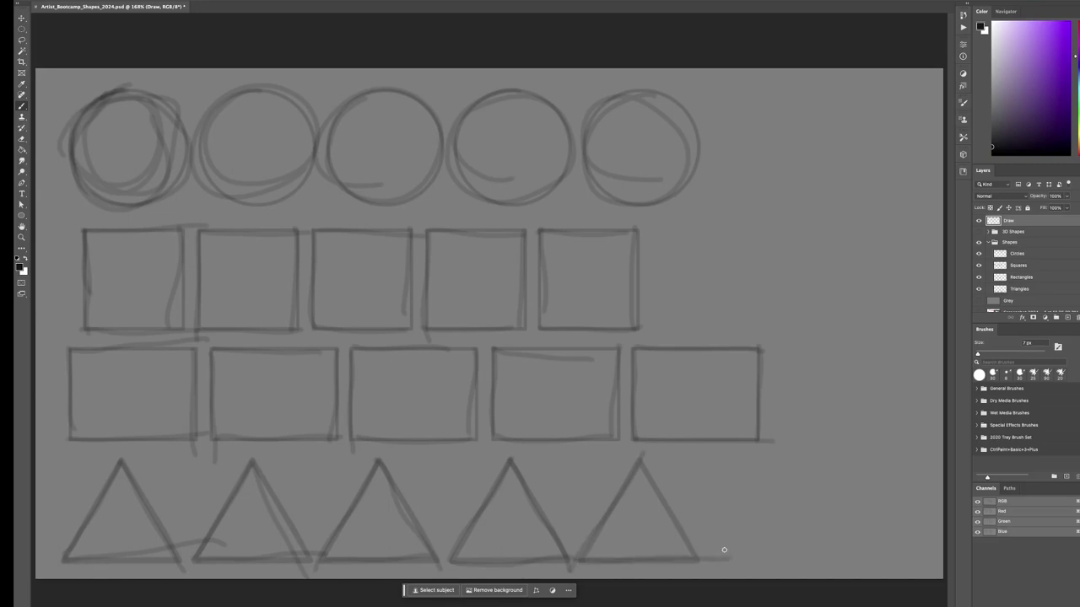
drag(643, 462, 697, 558)
click(977, 242)
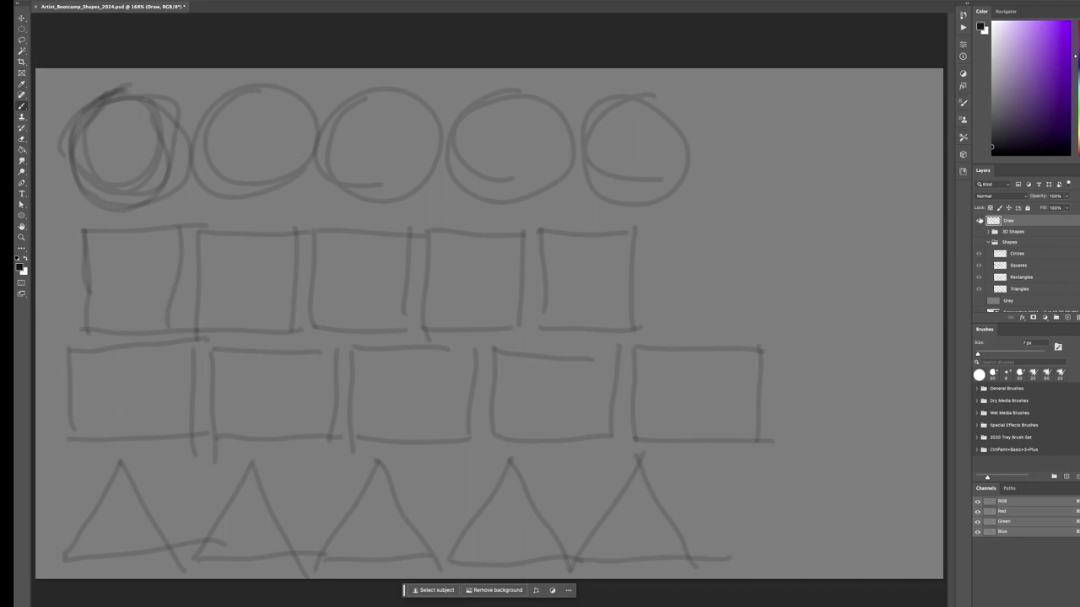
Turn off the Draw layer's visibility, leaving only the plain grey canvas
click(979, 221)
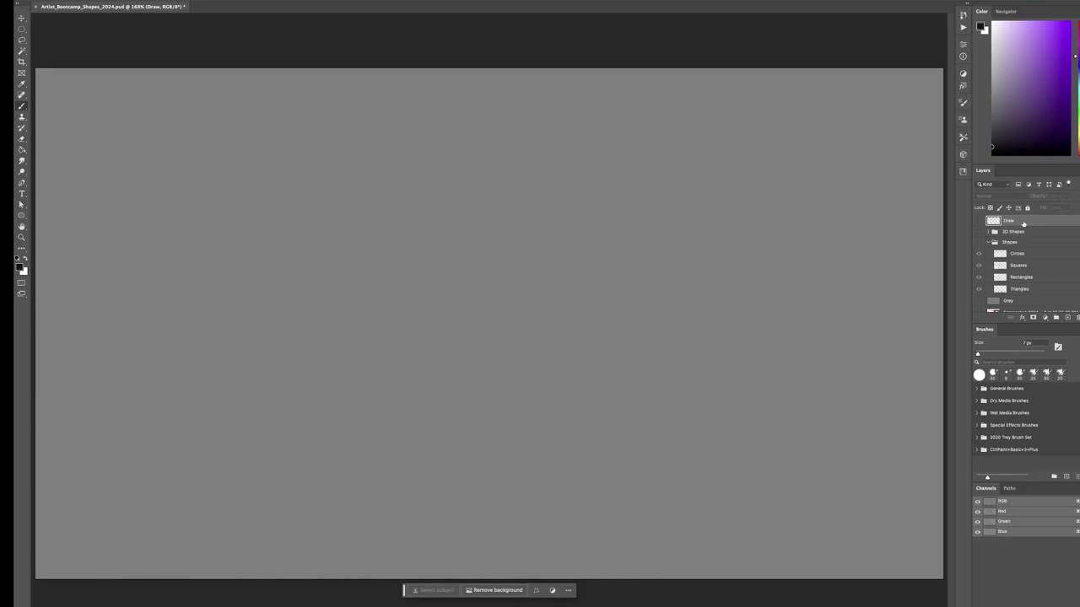
Add another new empty layer and name it Draw
click(1068, 318)
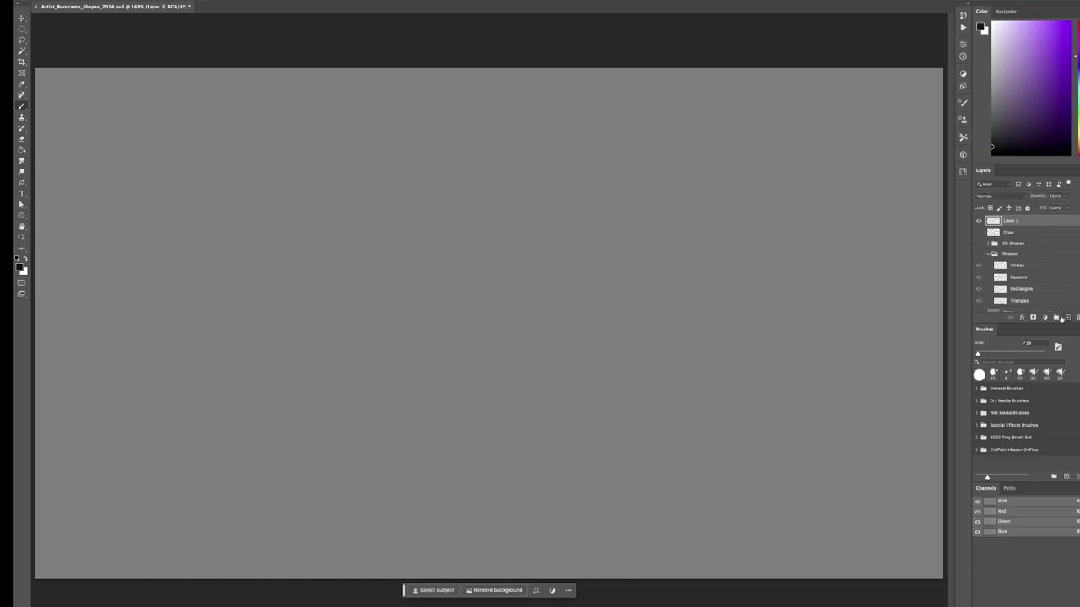
double_click(1010, 221)
text(Draw)
key(Return)
Show the flat Shapes guides instead of 3D Shapes, select Draw and trace the first circle
click(979, 243)
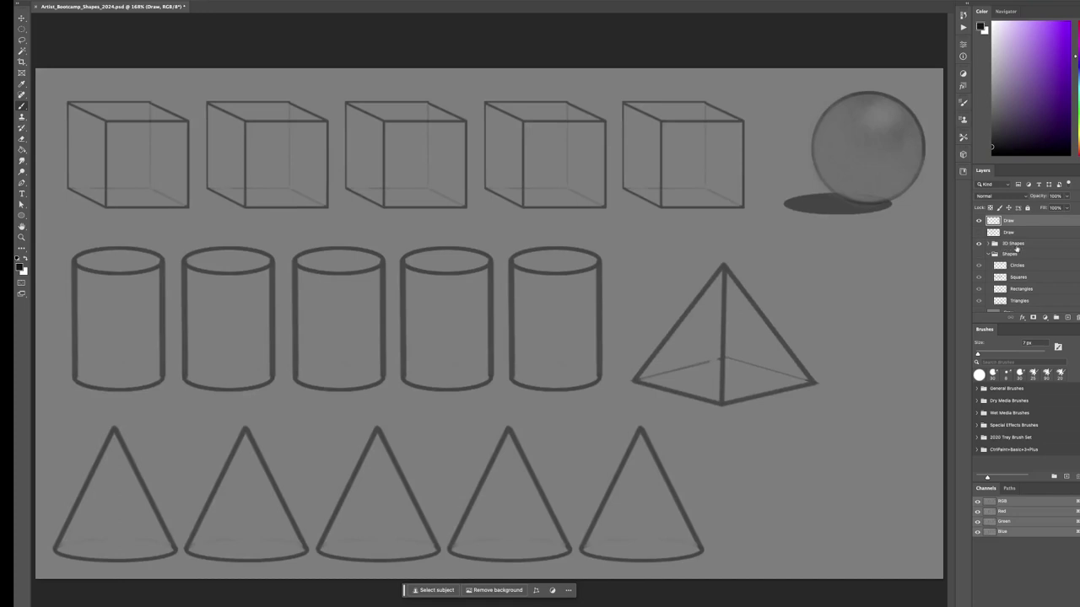
click(978, 243)
click(978, 253)
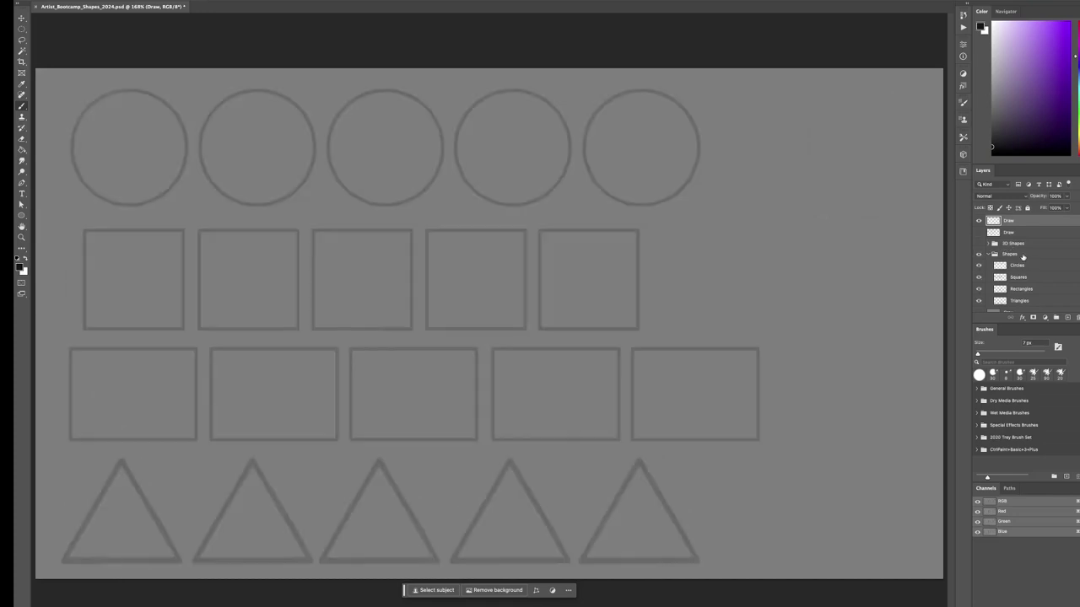
click(1024, 254)
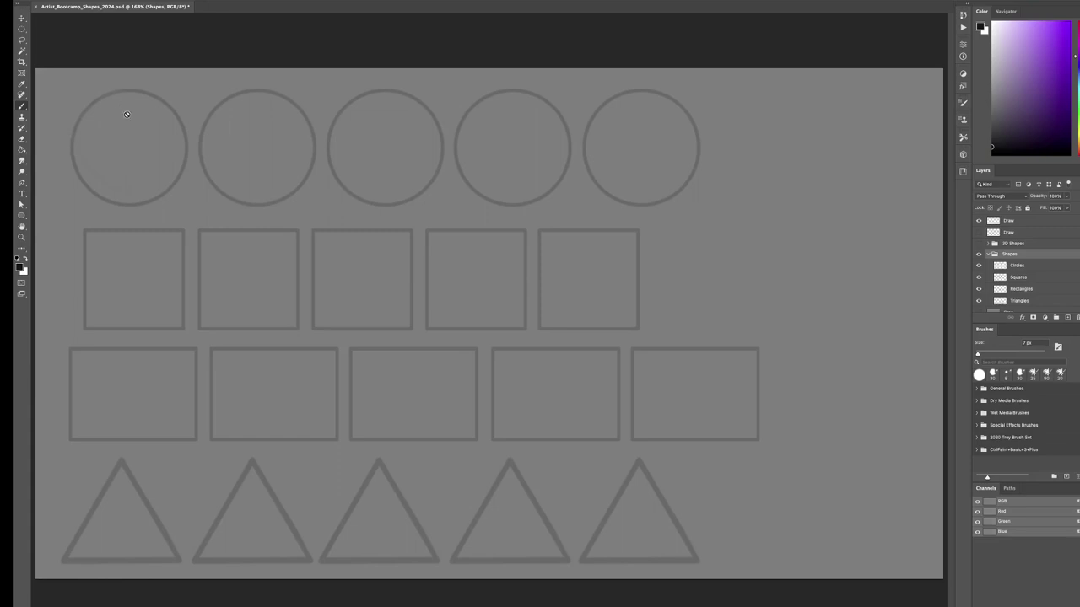
click(1013, 221)
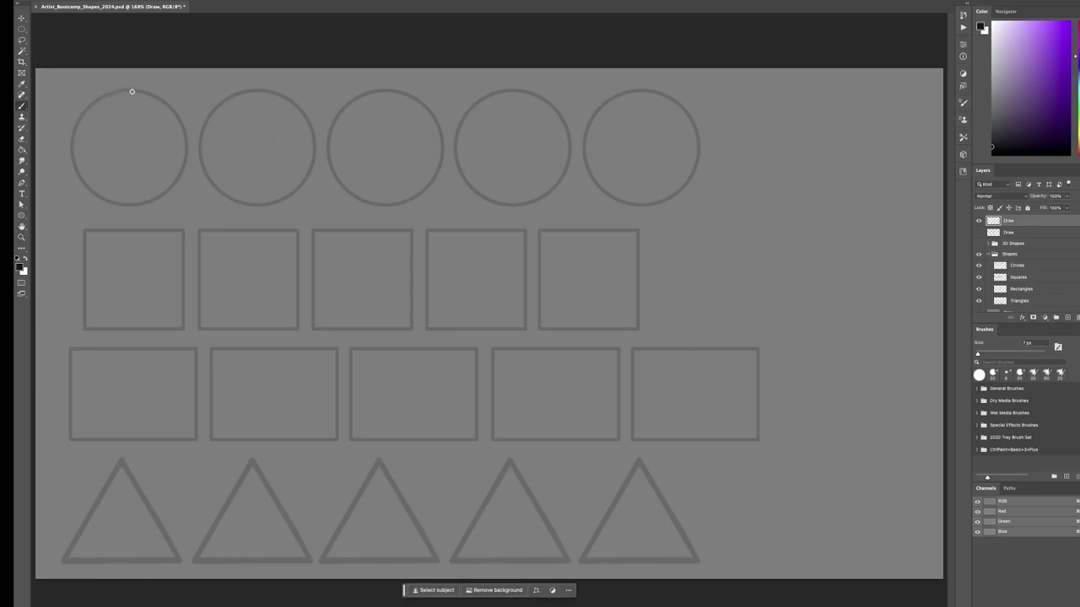
mouse_move(130, 92)
mouse_down()
mouse_move(92, 109)
mouse_move(177, 197)
mouse_move(105, 95)
mouse_up()
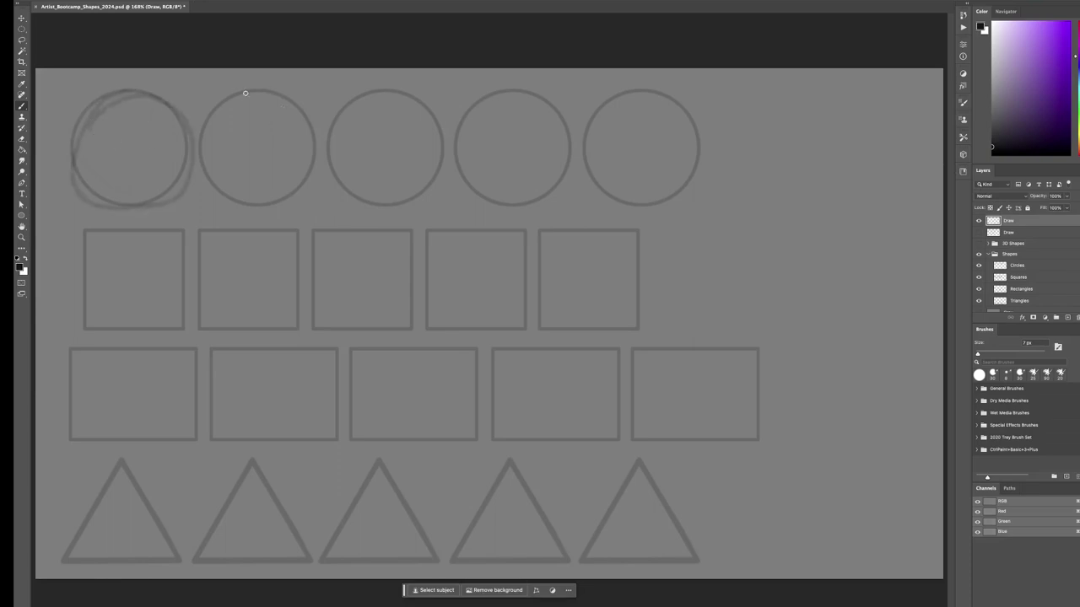
Trace the remaining four circles and the square guides freehand on the Draw layer
drag(245, 93, 269, 115)
drag(389, 101, 363, 114)
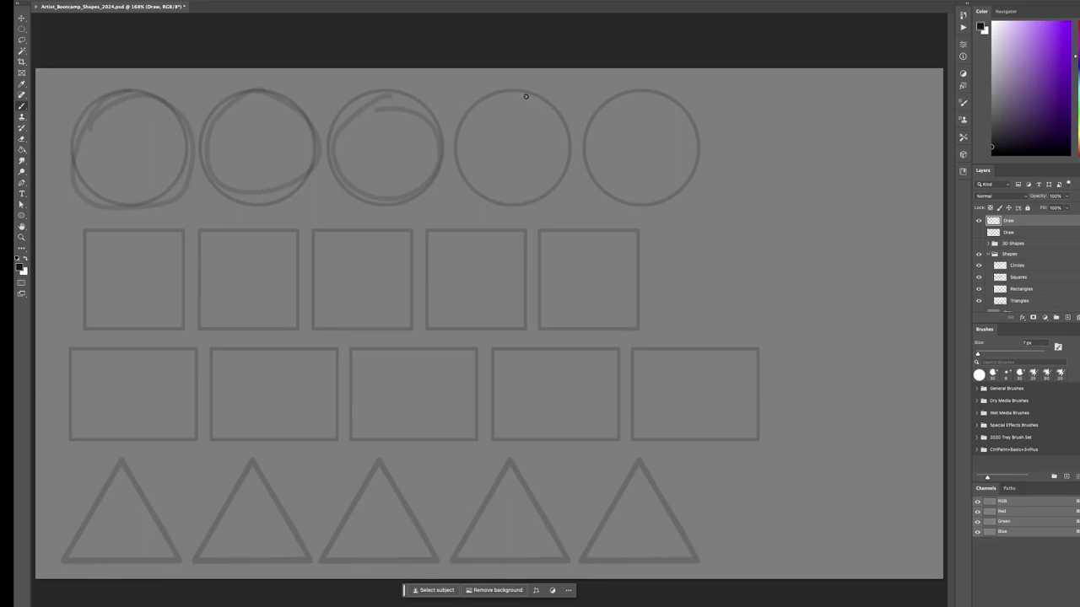
drag(526, 96, 494, 118)
mouse_move(656, 96)
mouse_down()
mouse_move(697, 149)
mouse_move(631, 103)
mouse_up()
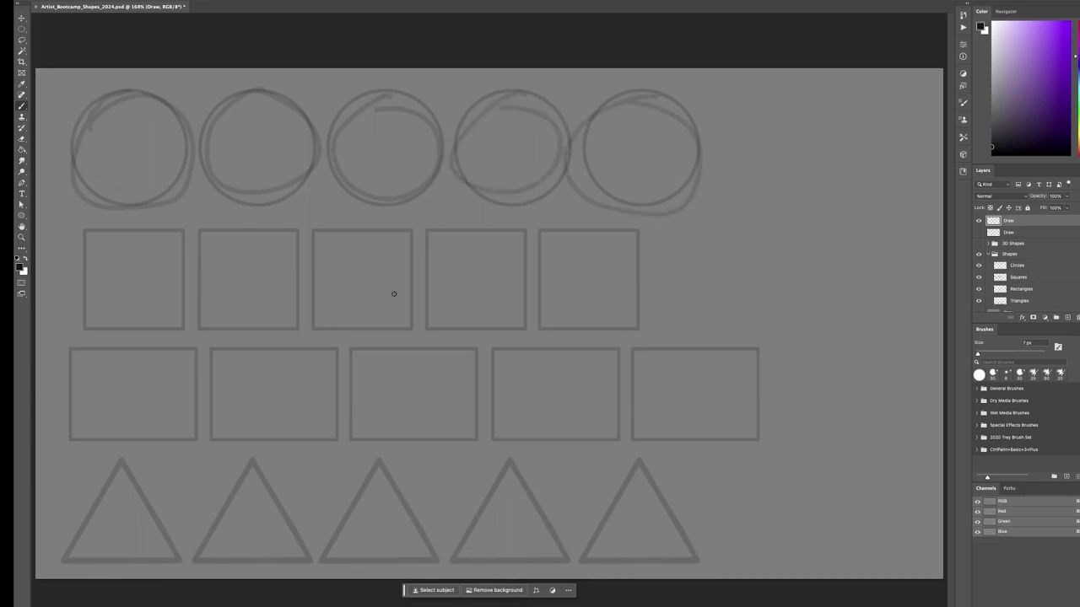
drag(84, 231, 81, 331)
mouse_move(83, 231)
mouse_down()
mouse_move(209, 235)
mouse_move(179, 226)
mouse_move(177, 324)
mouse_up()
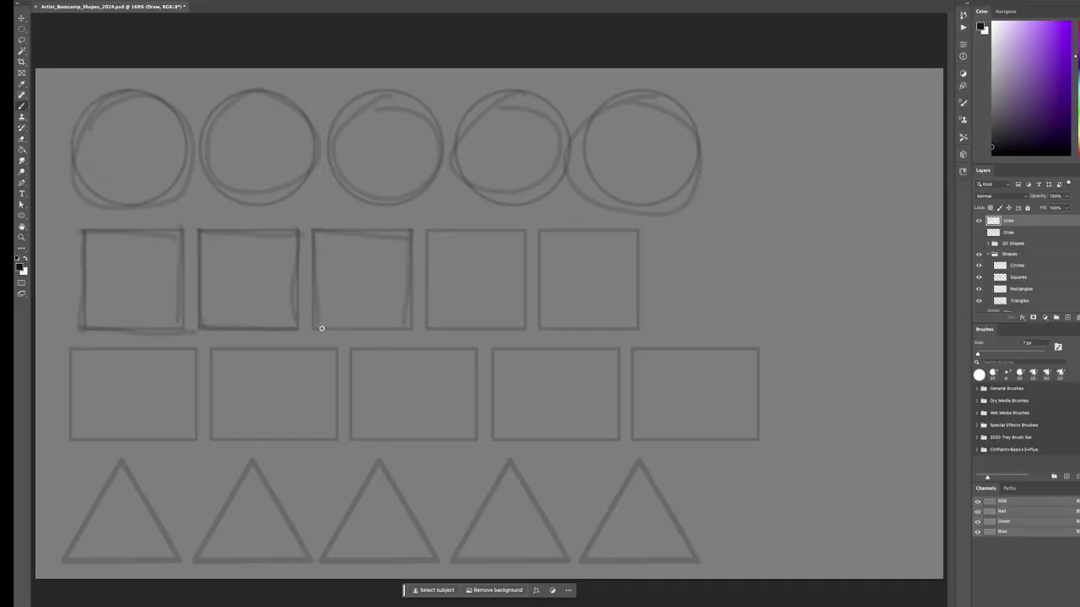
drag(314, 326, 425, 327)
drag(428, 233, 426, 329)
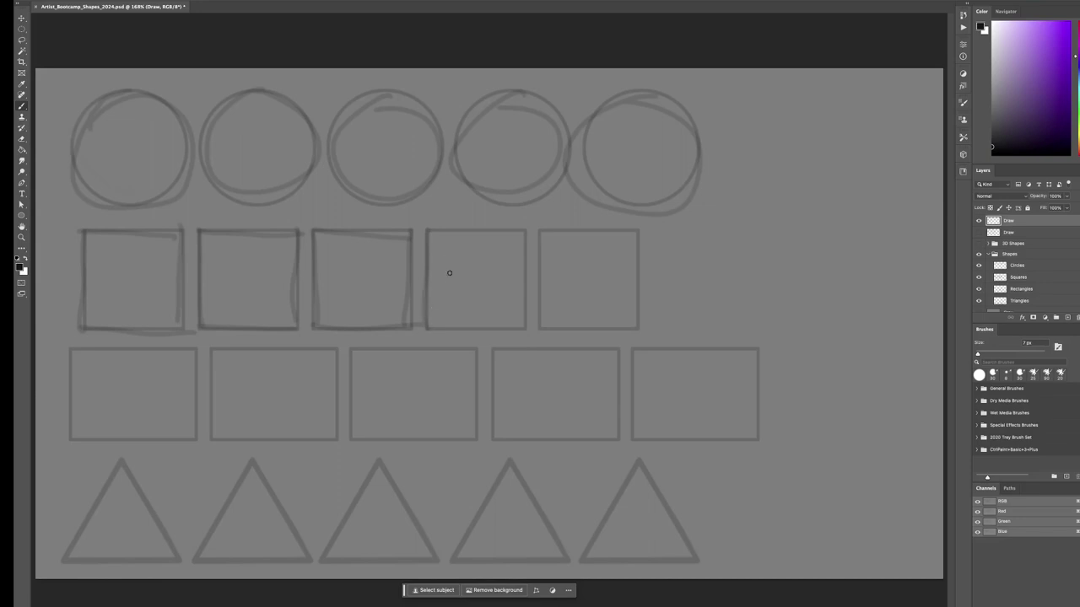
mouse_move(429, 231)
mouse_down()
mouse_move(508, 235)
mouse_move(524, 324)
mouse_up()
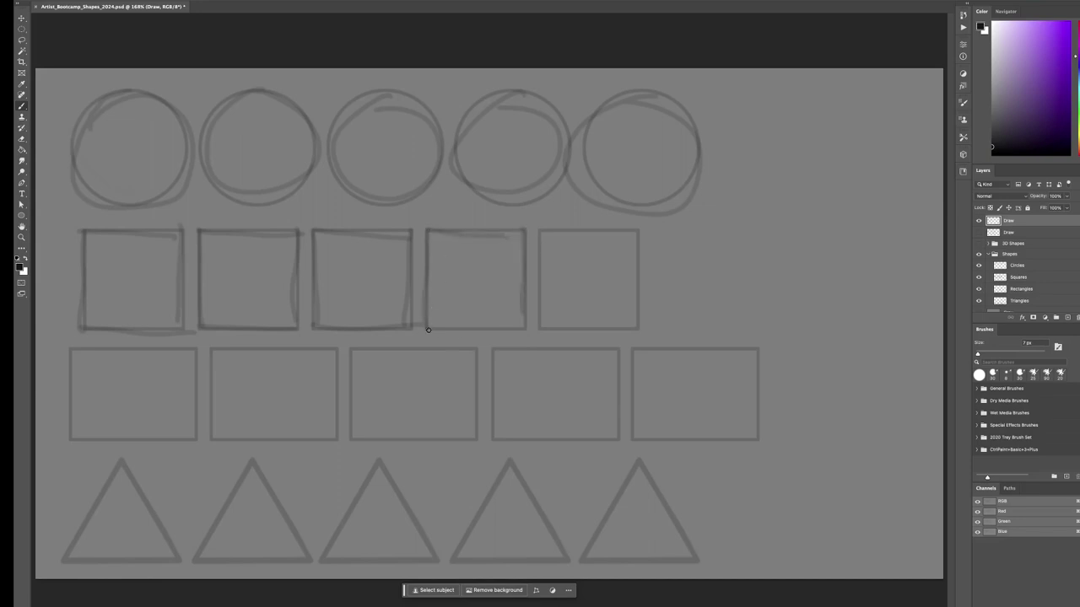
drag(425, 327, 527, 328)
drag(540, 233, 539, 326)
mouse_move(553, 234)
mouse_down()
mouse_move(629, 232)
mouse_move(632, 325)
mouse_up()
drag(541, 331, 602, 330)
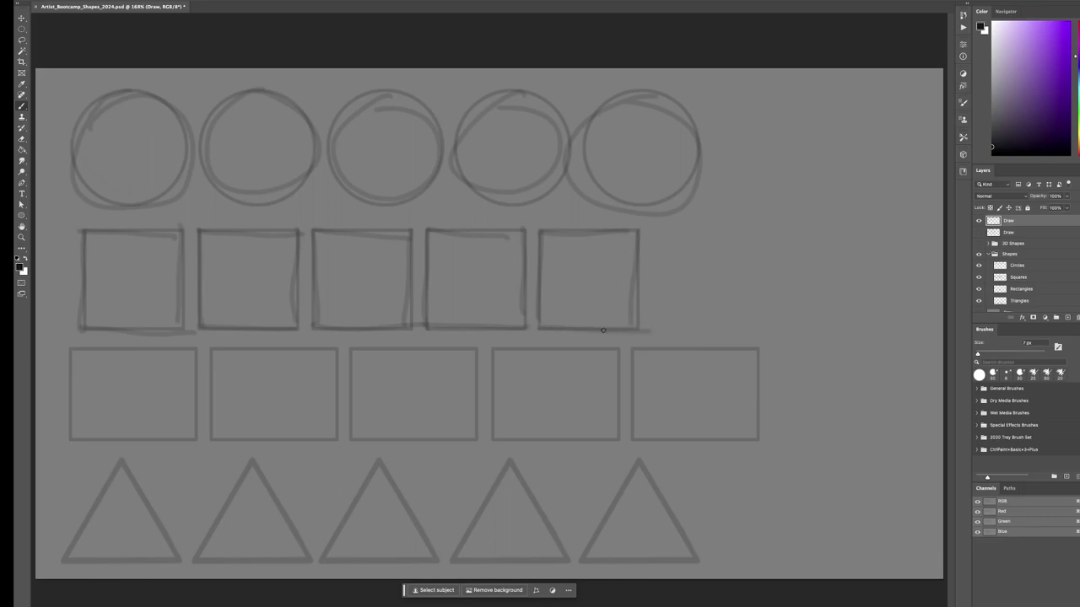
Trace the edges of all five rectangle guides
mouse_move(70, 352)
mouse_down()
mouse_move(77, 436)
mouse_move(118, 349)
mouse_move(208, 349)
mouse_move(196, 433)
mouse_up()
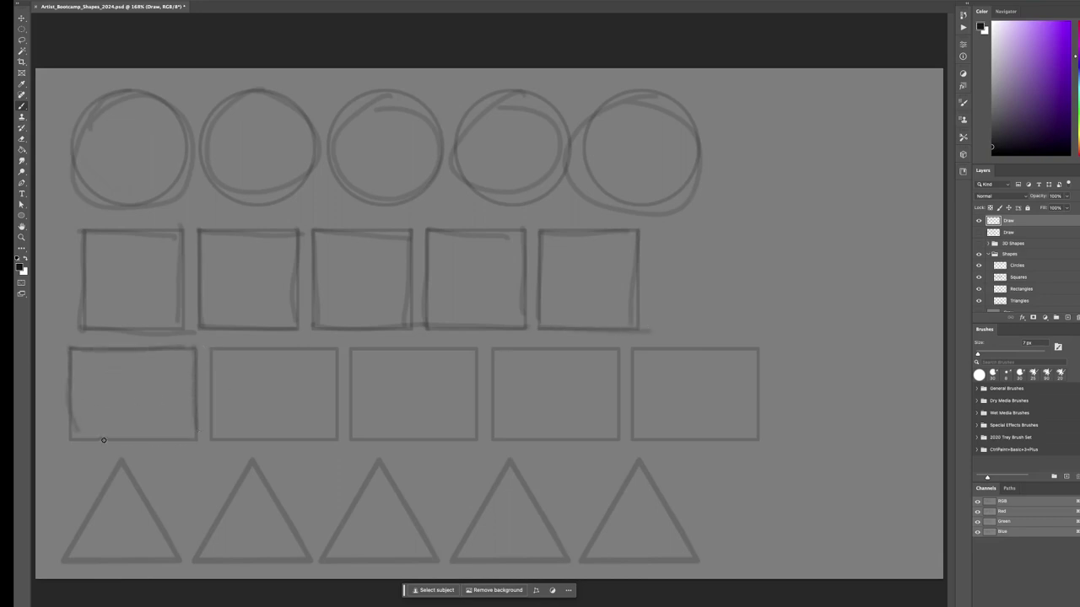
drag(75, 440, 206, 439)
drag(212, 347, 213, 435)
drag(215, 349, 361, 355)
drag(334, 348, 335, 447)
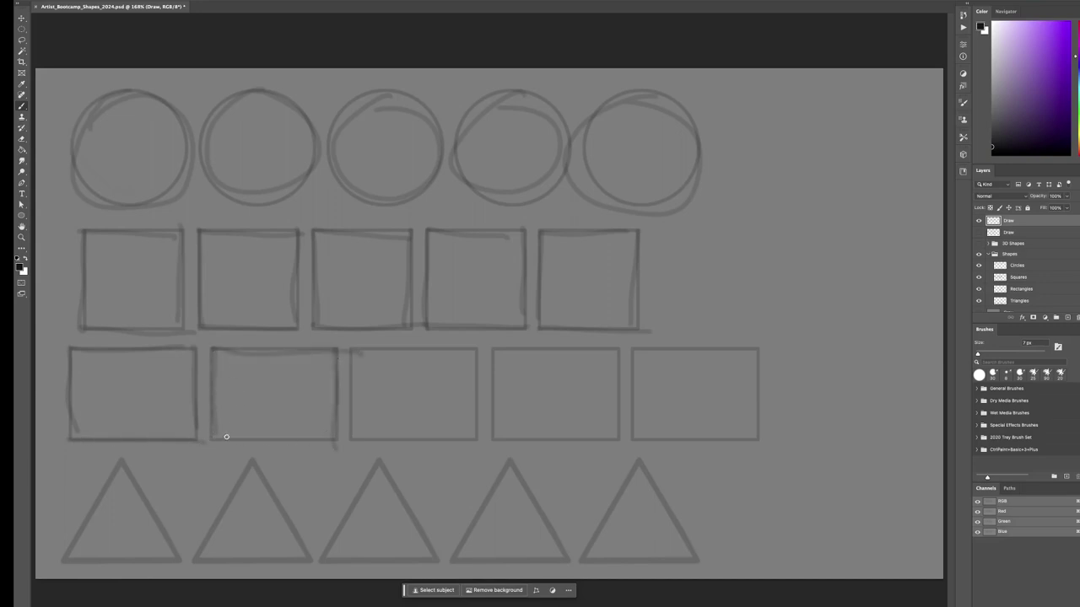
drag(215, 438, 350, 429)
mouse_move(351, 346)
mouse_down()
mouse_move(353, 439)
mouse_move(474, 361)
mouse_move(469, 437)
mouse_up()
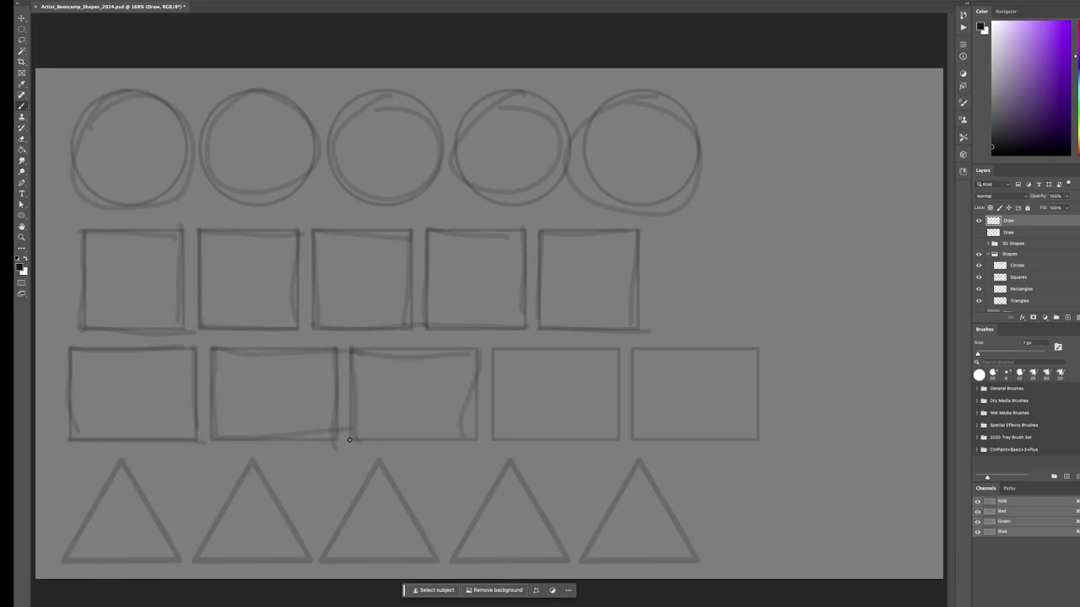
drag(350, 439, 482, 436)
mouse_move(494, 349)
mouse_down()
mouse_move(586, 360)
mouse_move(616, 437)
mouse_up()
drag(488, 438, 617, 437)
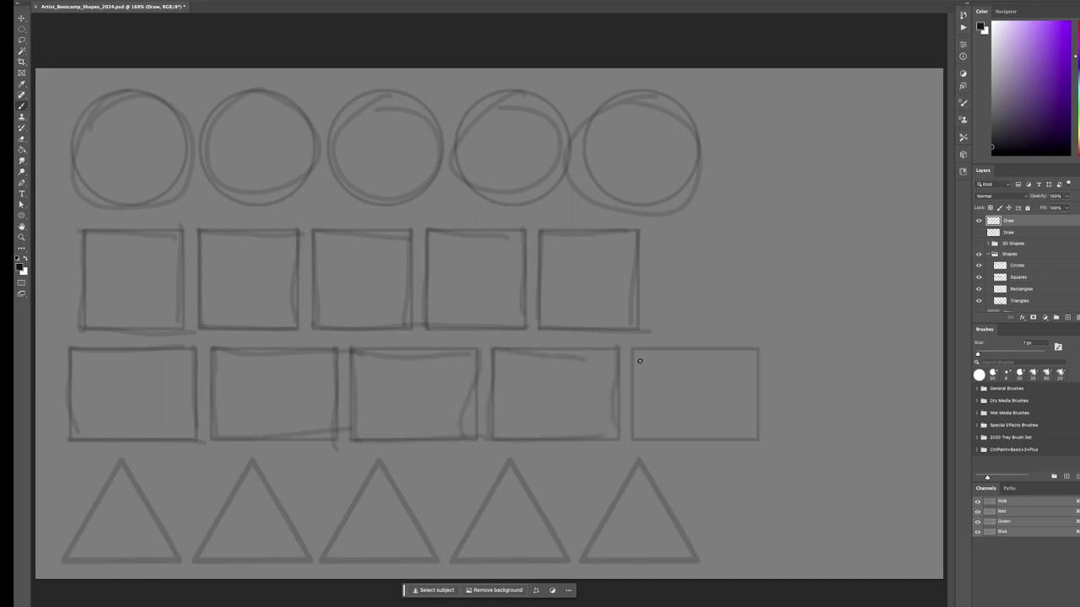
drag(633, 349, 634, 445)
mouse_move(634, 349)
mouse_down()
mouse_move(750, 354)
mouse_move(756, 439)
mouse_up()
drag(631, 440, 758, 440)
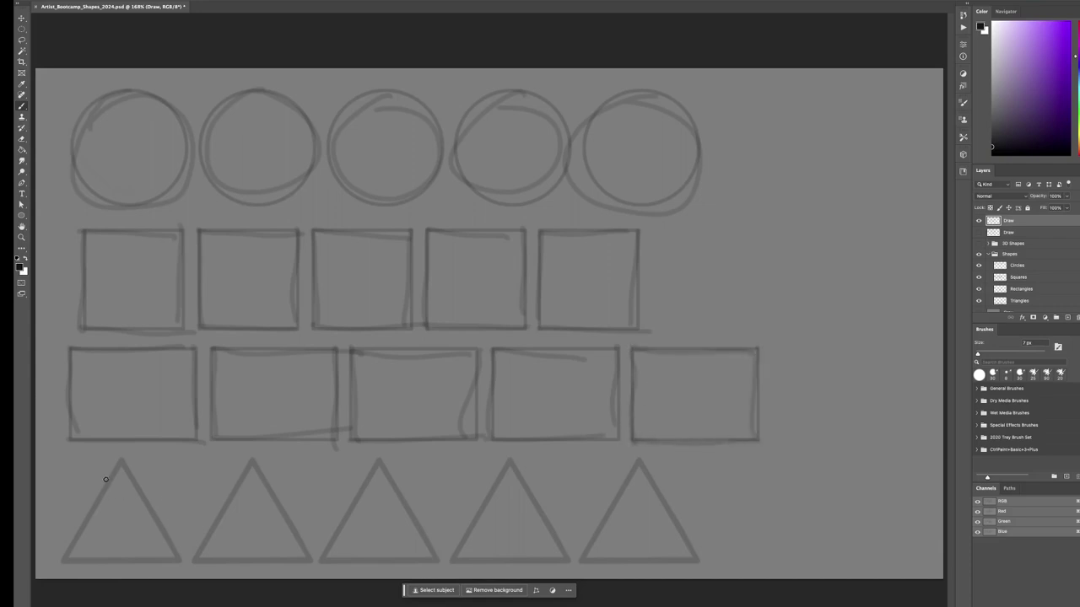
Trace the edges of all five triangle guides
mouse_move(121, 460)
mouse_down()
mouse_move(66, 567)
mouse_move(195, 554)
mouse_up()
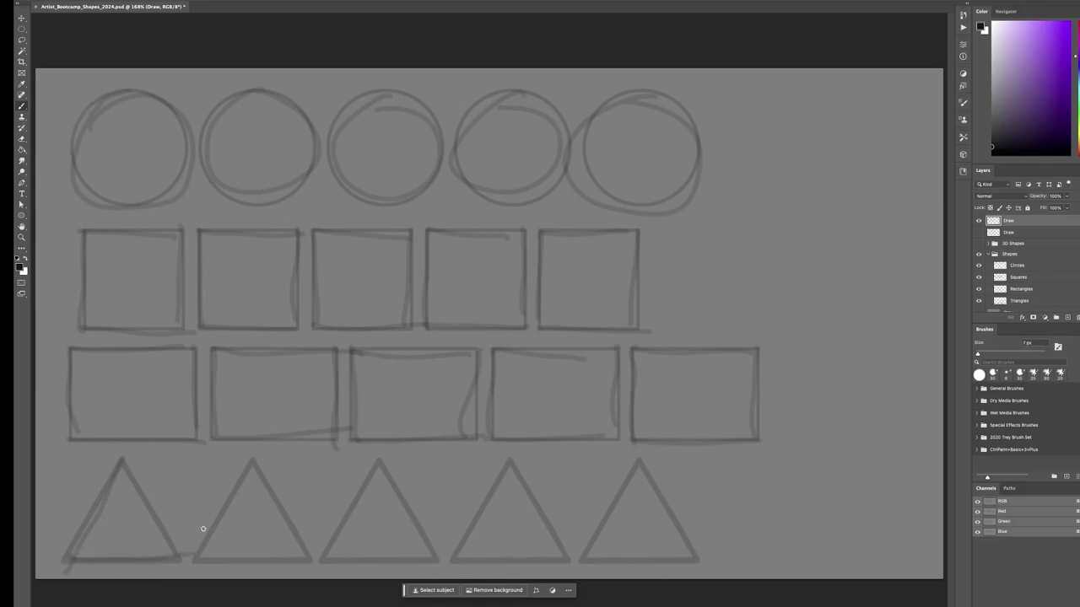
drag(124, 461, 172, 542)
mouse_move(248, 462)
mouse_down()
mouse_move(194, 561)
mouse_move(334, 554)
mouse_move(260, 468)
mouse_move(315, 576)
mouse_up()
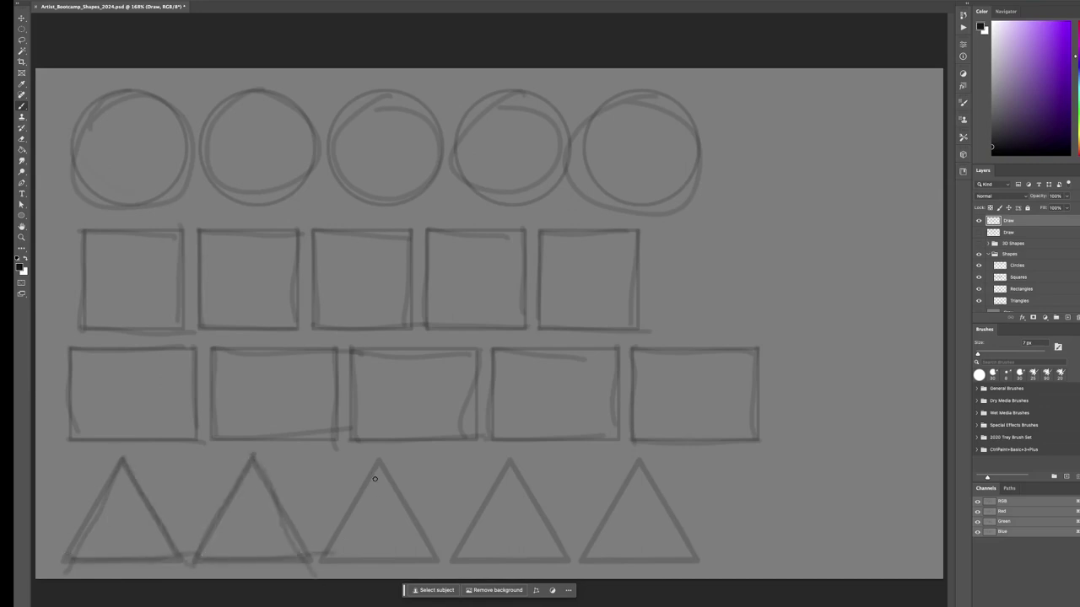
mouse_move(380, 455)
mouse_down()
mouse_move(316, 578)
mouse_move(393, 557)
mouse_move(451, 558)
mouse_move(445, 580)
mouse_up()
mouse_move(510, 456)
mouse_down()
mouse_move(458, 561)
mouse_move(571, 557)
mouse_up()
drag(510, 455, 573, 576)
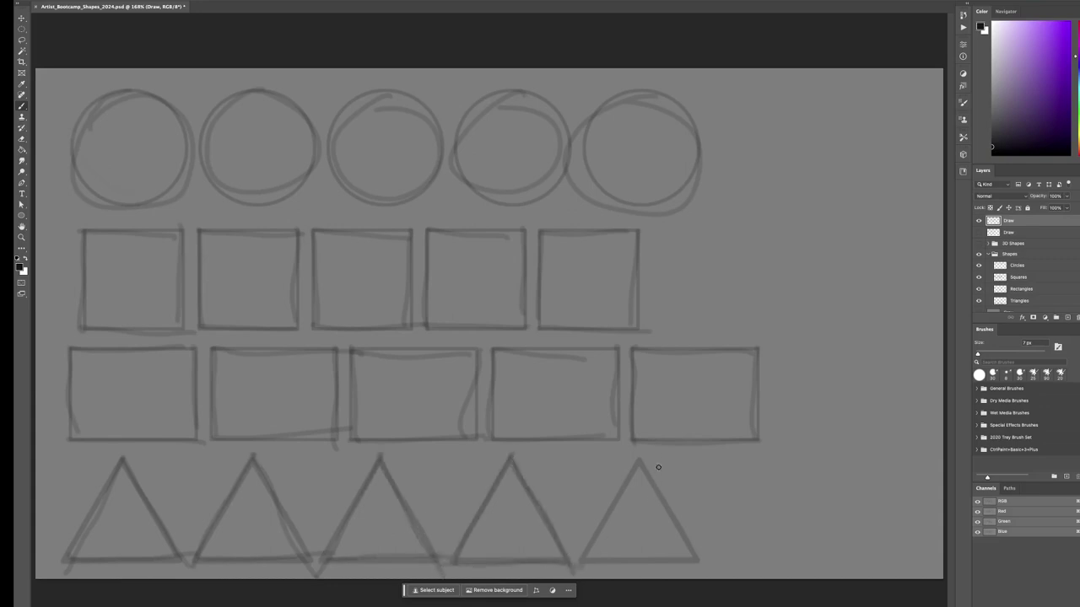
drag(586, 559, 698, 561)
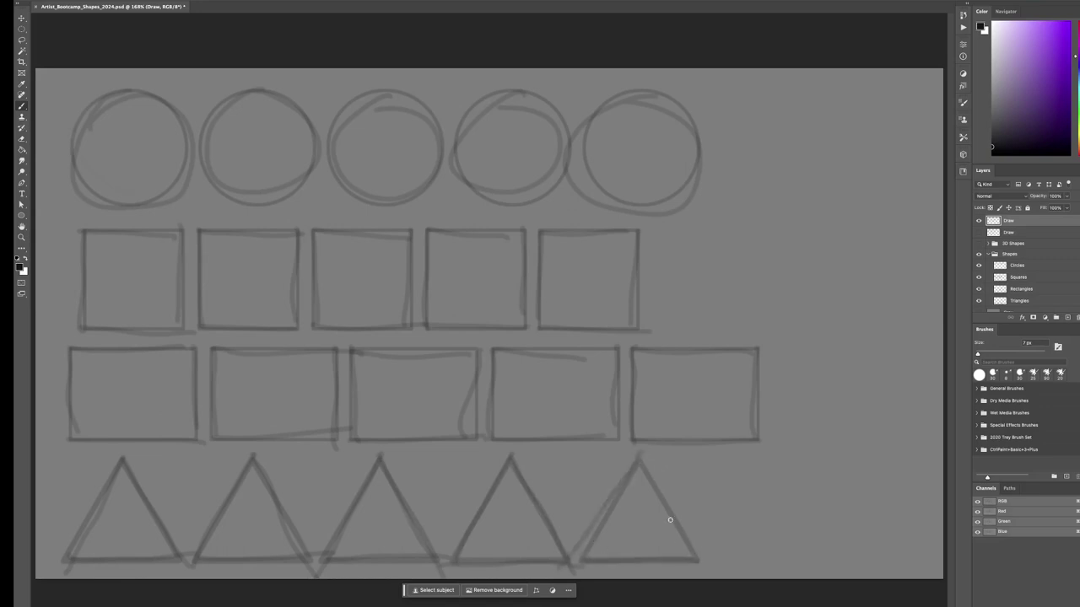
drag(637, 453, 702, 567)
Toggle the guides and both Draw layers to compare the two tracings, ending with all hidden
click(978, 255)
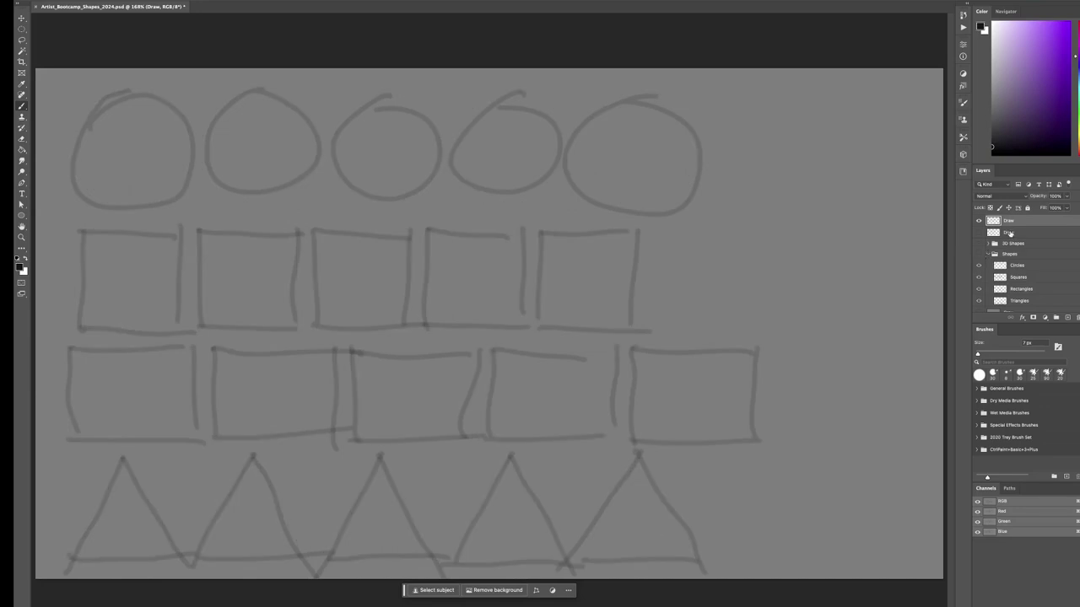
click(979, 232)
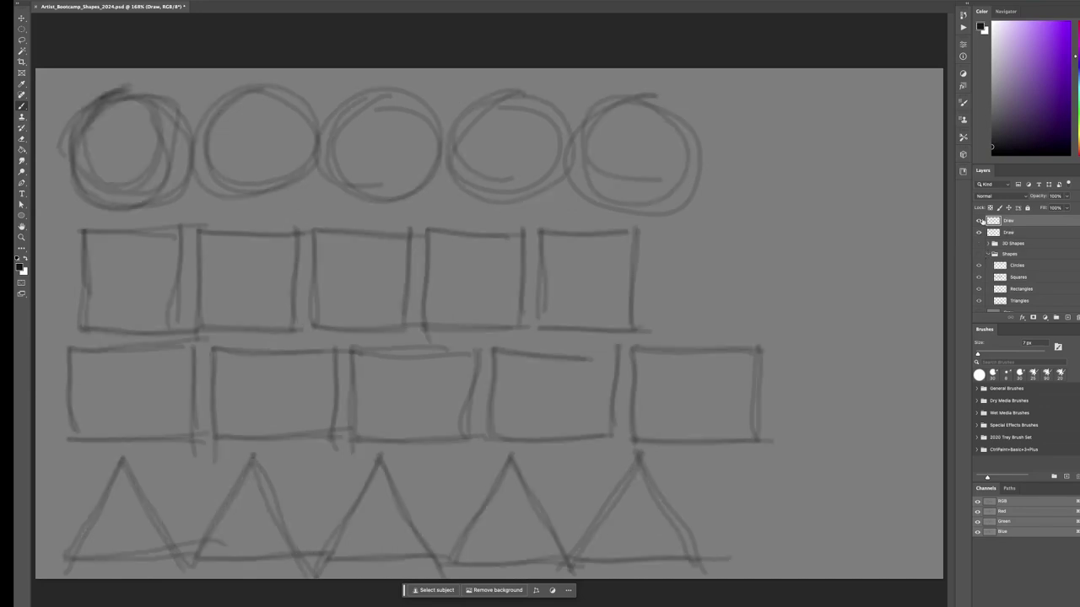
click(978, 221)
click(979, 221)
click(978, 220)
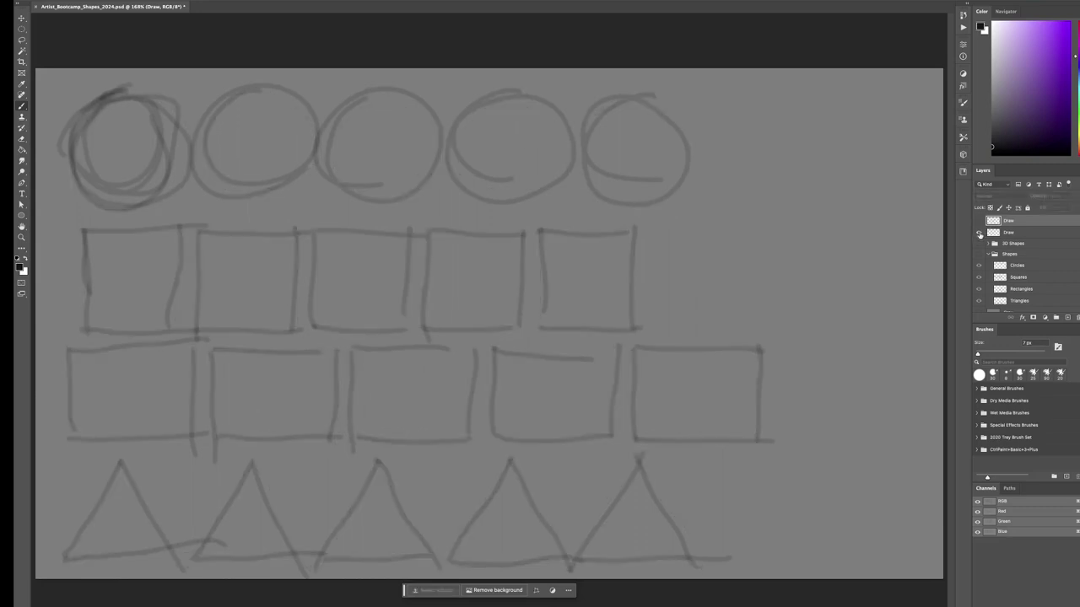
click(978, 232)
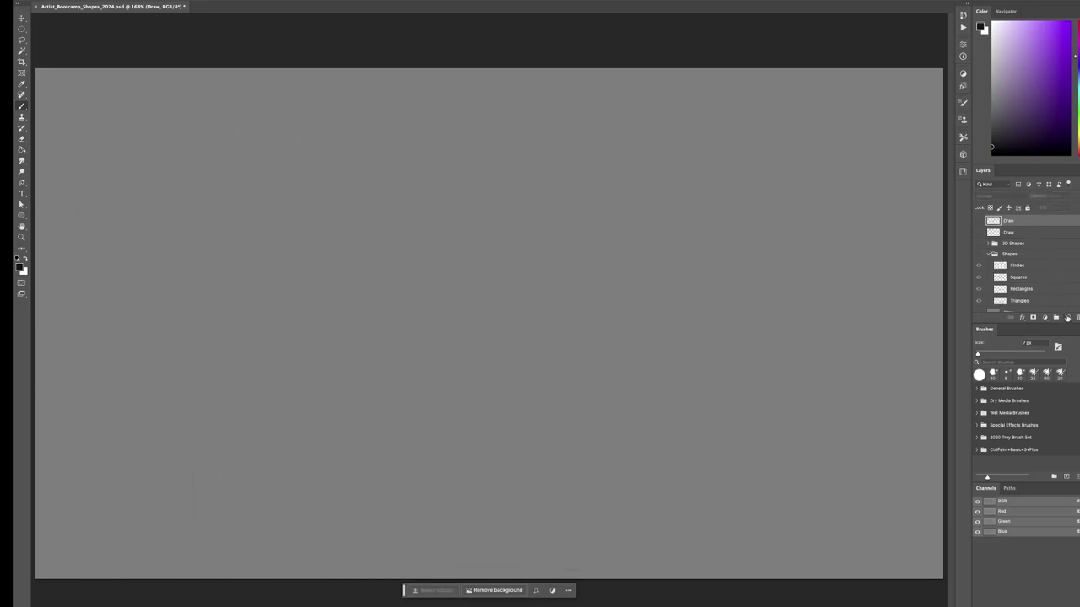
Add a third empty layer named Draw and show the Shapes guides beneath it
click(1068, 318)
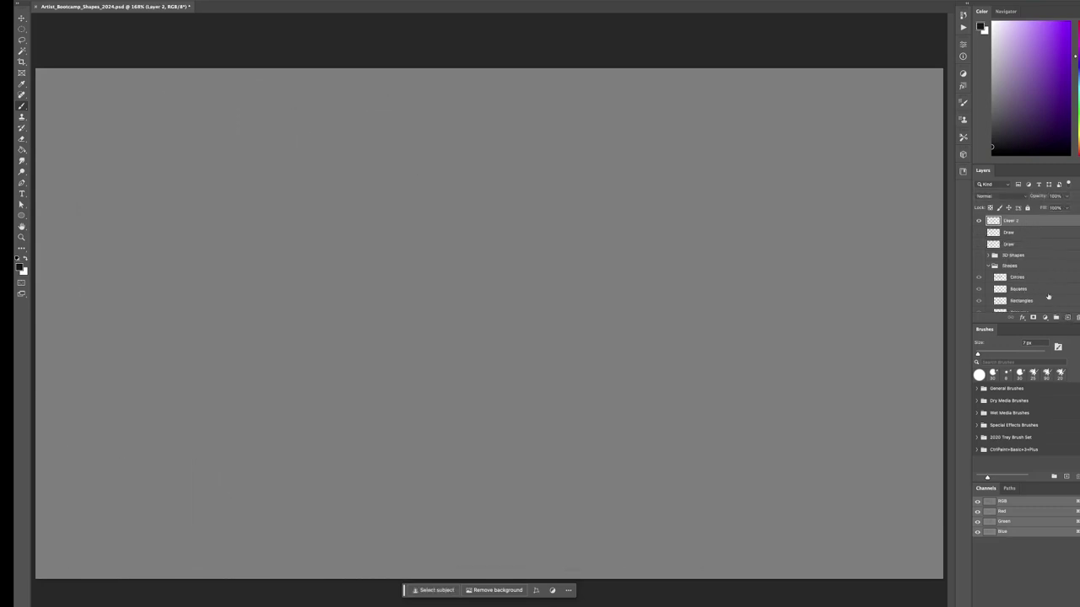
double_click(1011, 221)
text(Draw)
key(Return)
click(978, 267)
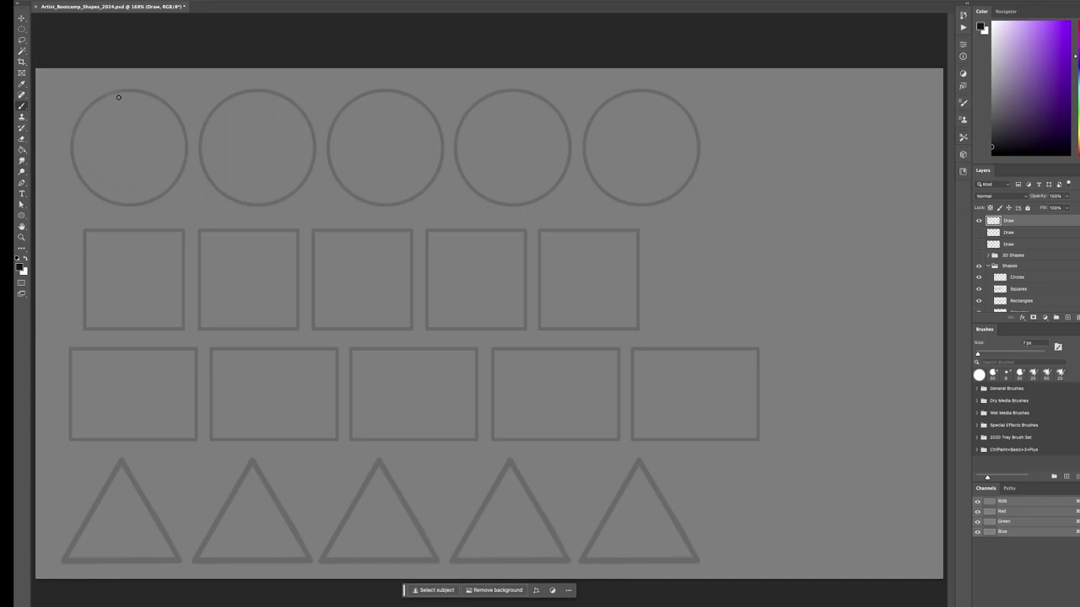
Finish tracing the circle guides, completing the fifth circle with brush strokes
mouse_move(123, 89)
mouse_down()
mouse_move(90, 185)
mouse_move(126, 83)
mouse_up()
mouse_move(263, 92)
mouse_down()
mouse_move(289, 138)
mouse_move(268, 109)
mouse_up()
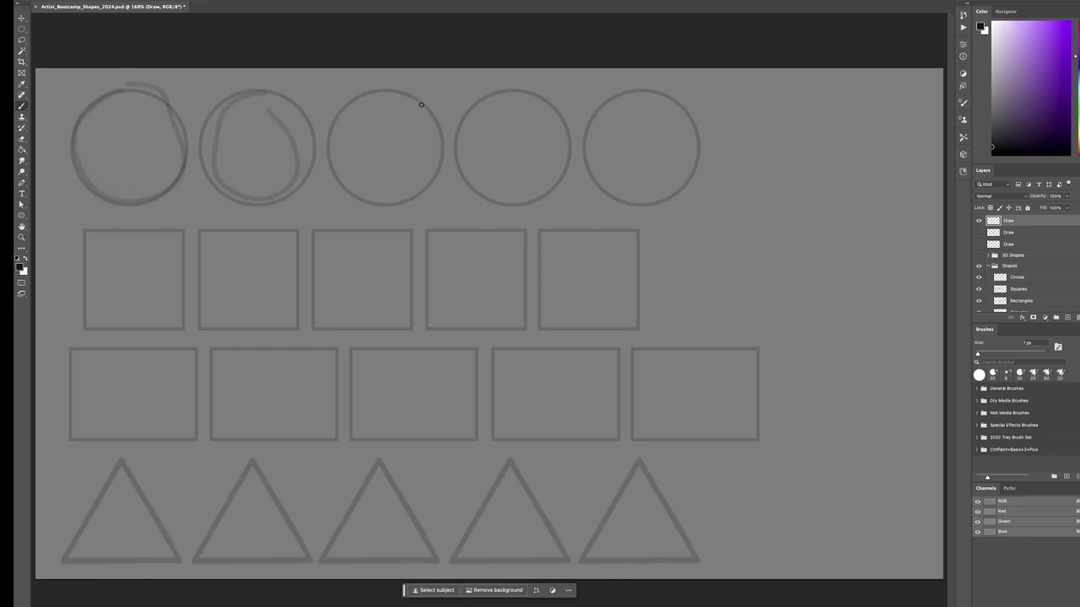
mouse_move(391, 89)
mouse_down()
mouse_move(394, 193)
mouse_move(386, 108)
mouse_up()
mouse_move(519, 88)
mouse_down()
mouse_move(489, 208)
mouse_move(564, 173)
mouse_up()
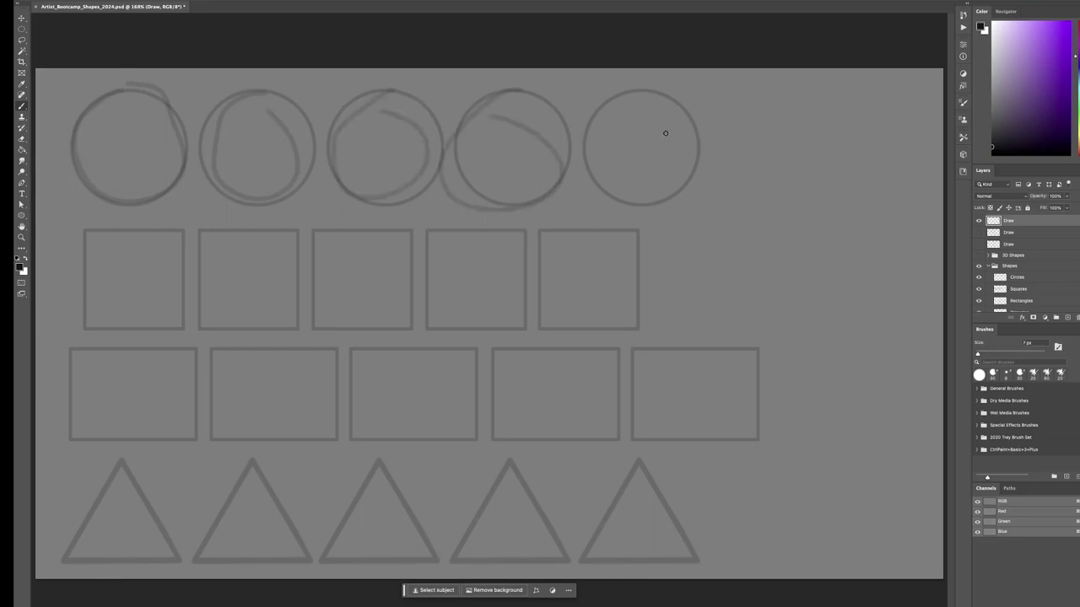
mouse_move(658, 89)
mouse_down()
mouse_move(614, 93)
mouse_move(642, 83)
mouse_up()
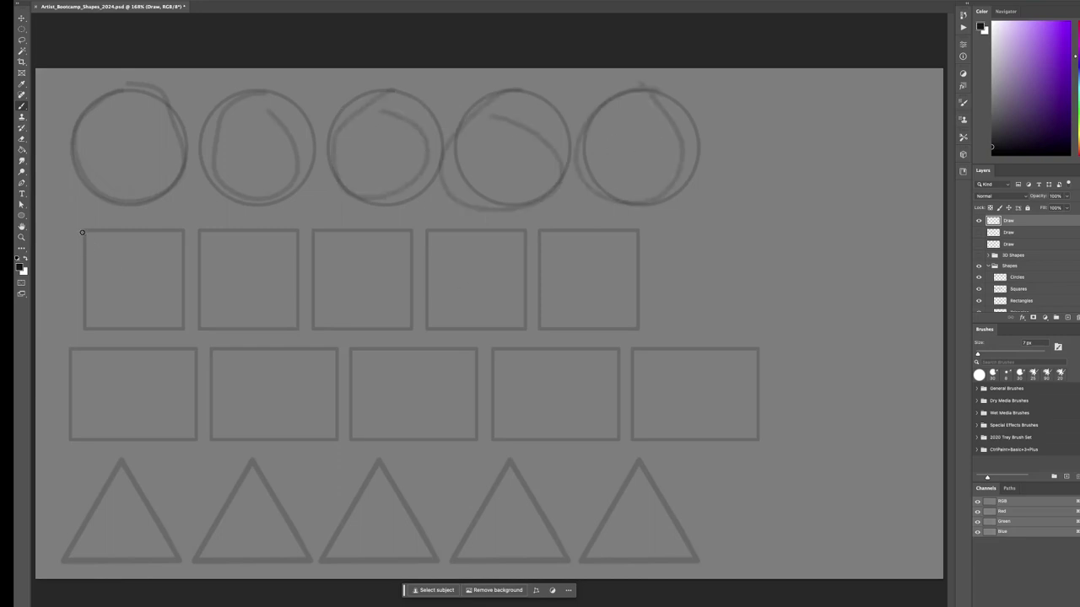
Trace the first three guide squares edge by edge
drag(83, 232, 78, 340)
mouse_move(84, 229)
mouse_down()
mouse_move(182, 223)
mouse_move(177, 329)
mouse_up()
drag(86, 330, 200, 330)
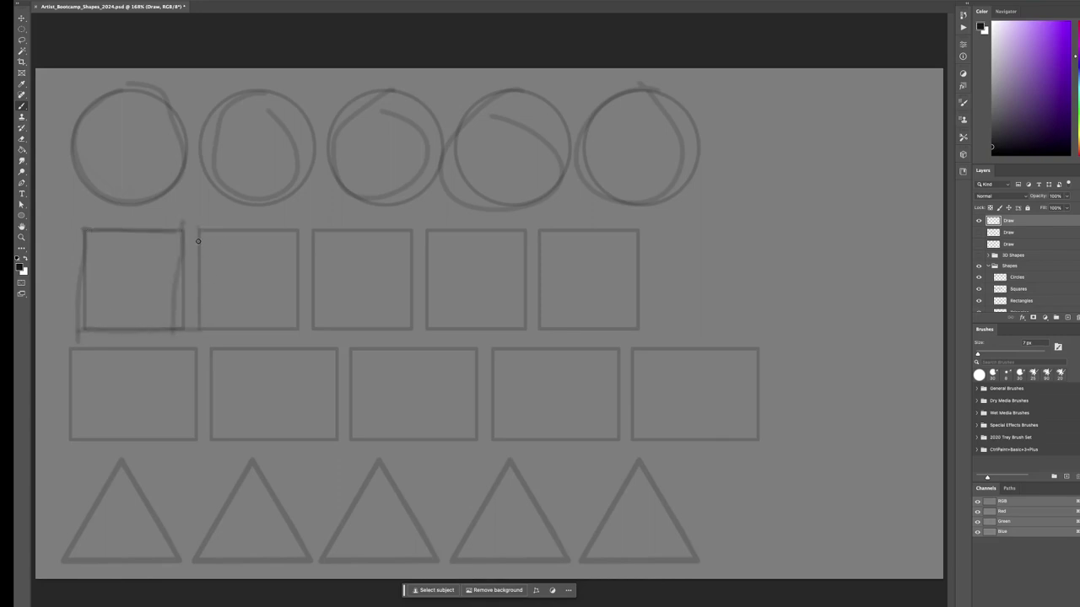
mouse_move(198, 241)
mouse_down()
mouse_move(200, 325)
mouse_move(302, 234)
mouse_move(298, 325)
mouse_up()
drag(200, 328, 297, 329)
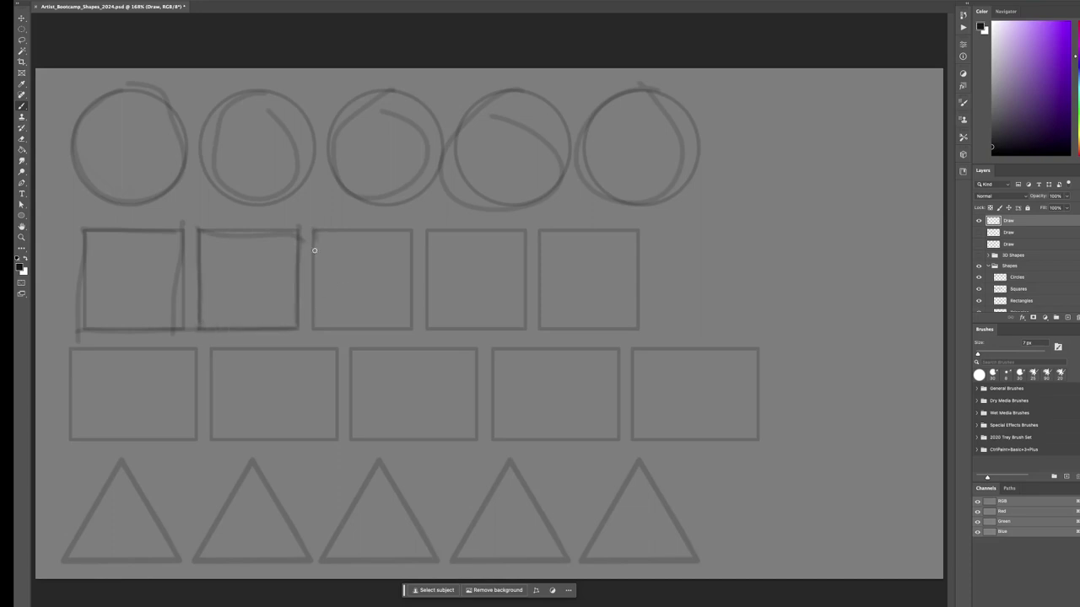
drag(314, 250, 313, 332)
mouse_move(316, 237)
mouse_down()
mouse_move(331, 302)
mouse_move(317, 230)
mouse_move(421, 241)
mouse_move(407, 231)
mouse_move(411, 333)
mouse_up()
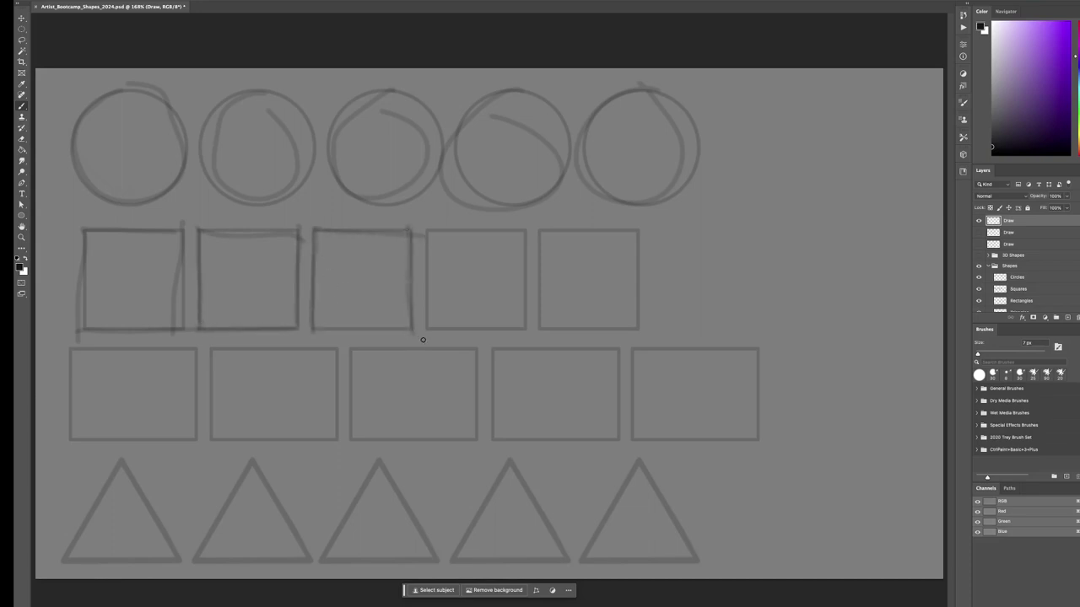
drag(313, 328, 420, 333)
Trace the fourth and fifth guide squares
mouse_move(427, 226)
mouse_down()
mouse_move(431, 318)
mouse_move(440, 231)
mouse_move(428, 228)
mouse_move(532, 248)
mouse_move(530, 232)
mouse_move(518, 327)
mouse_up()
drag(427, 328, 529, 331)
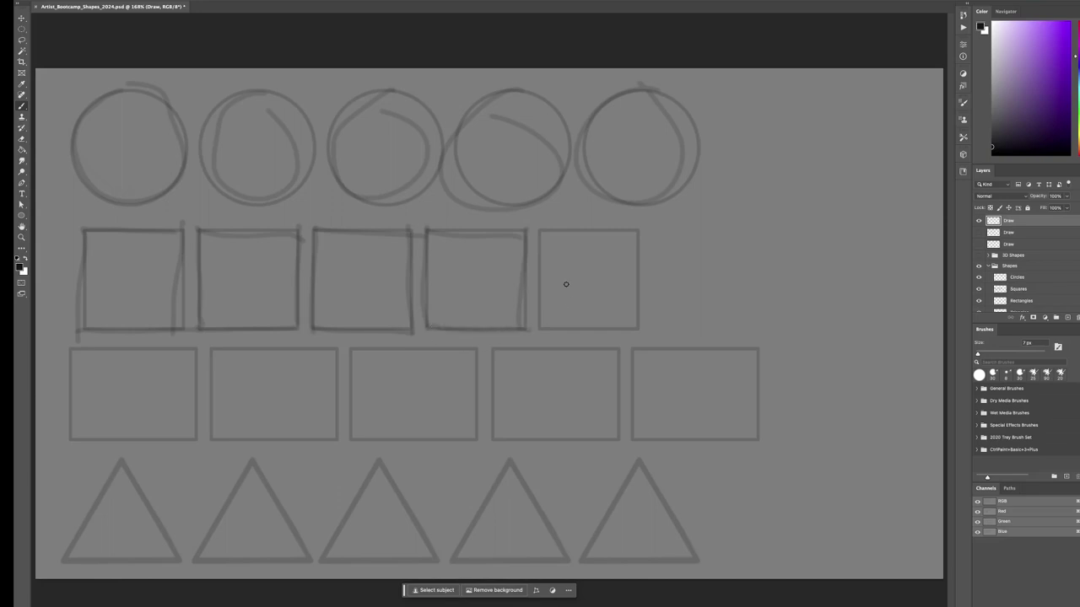
drag(539, 233, 533, 329)
mouse_move(550, 229)
mouse_down()
mouse_move(665, 254)
mouse_move(632, 237)
mouse_move(634, 226)
mouse_move(631, 329)
mouse_up()
drag(544, 328, 657, 330)
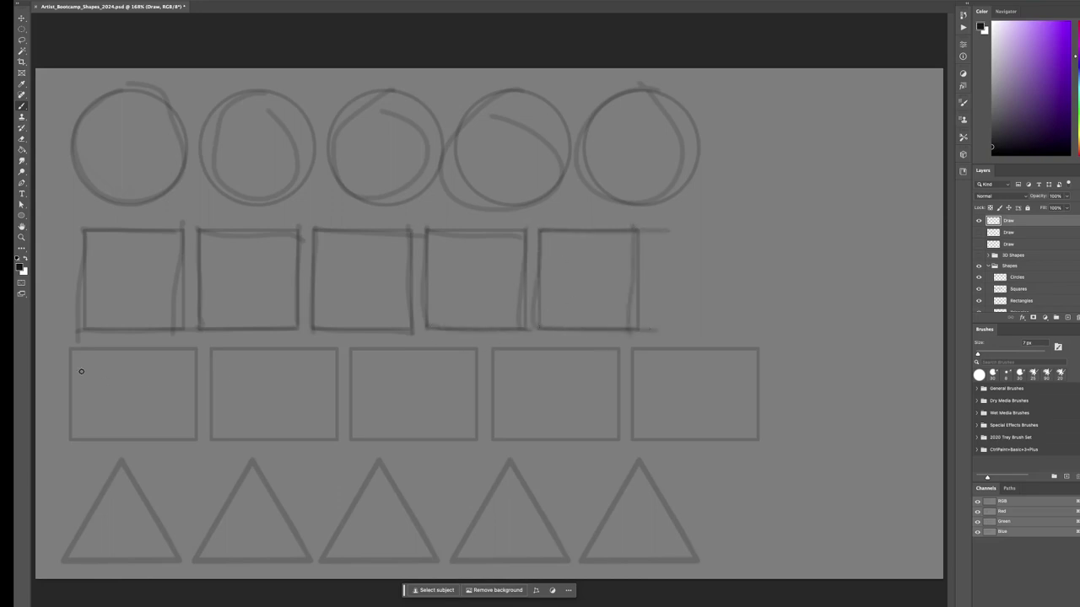
Trace the first two rectangles and begin the third rectangle's left side
drag(70, 347, 69, 443)
mouse_move(81, 348)
mouse_down()
mouse_move(193, 347)
mouse_move(186, 444)
mouse_up()
drag(71, 439, 187, 443)
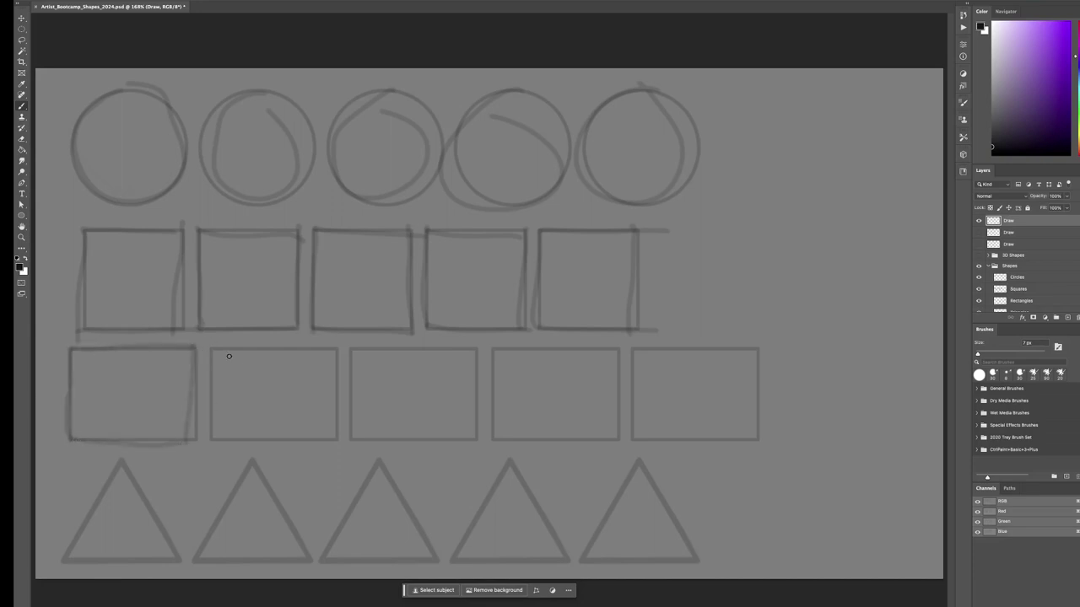
drag(210, 346, 209, 444)
mouse_move(212, 346)
mouse_down()
mouse_move(345, 356)
mouse_move(336, 348)
mouse_move(335, 439)
mouse_up()
drag(213, 438, 329, 434)
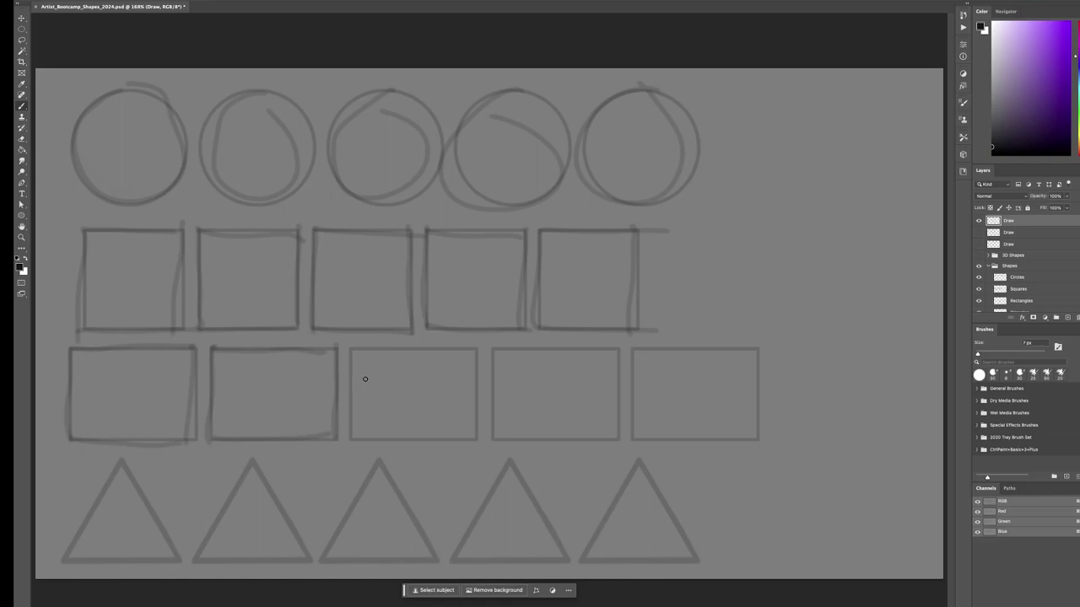
drag(351, 350, 356, 419)
Complete the third rectangle and trace the fourth and fifth rectangles in dark strokes
mouse_move(351, 348)
mouse_down()
mouse_move(495, 358)
mouse_move(478, 345)
mouse_move(469, 447)
mouse_up()
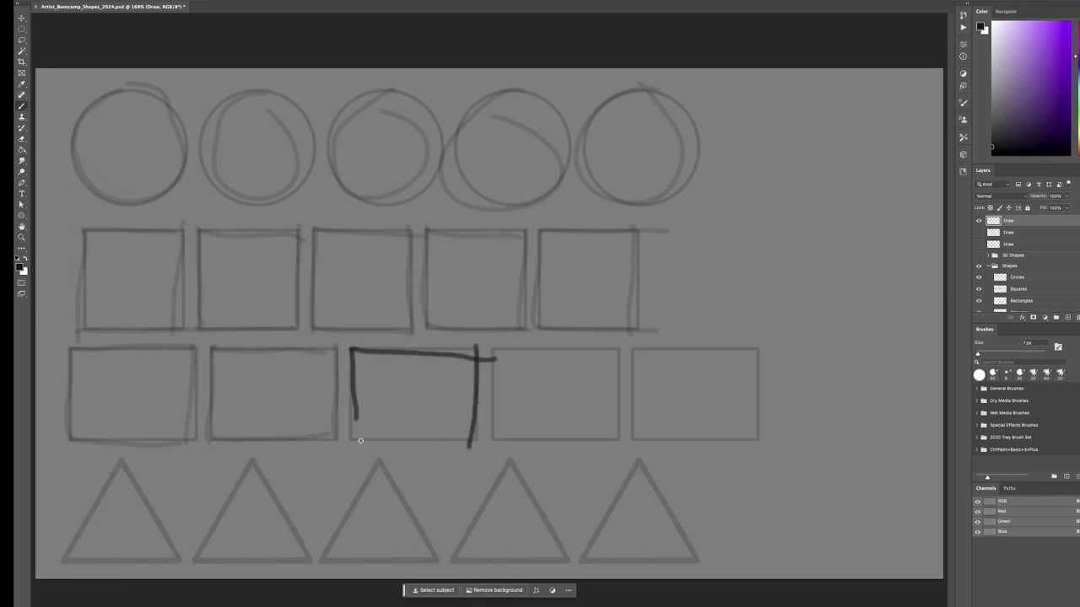
drag(355, 434, 473, 437)
mouse_move(494, 348)
mouse_down()
mouse_move(494, 439)
mouse_move(583, 358)
mouse_move(622, 362)
mouse_move(614, 440)
mouse_up()
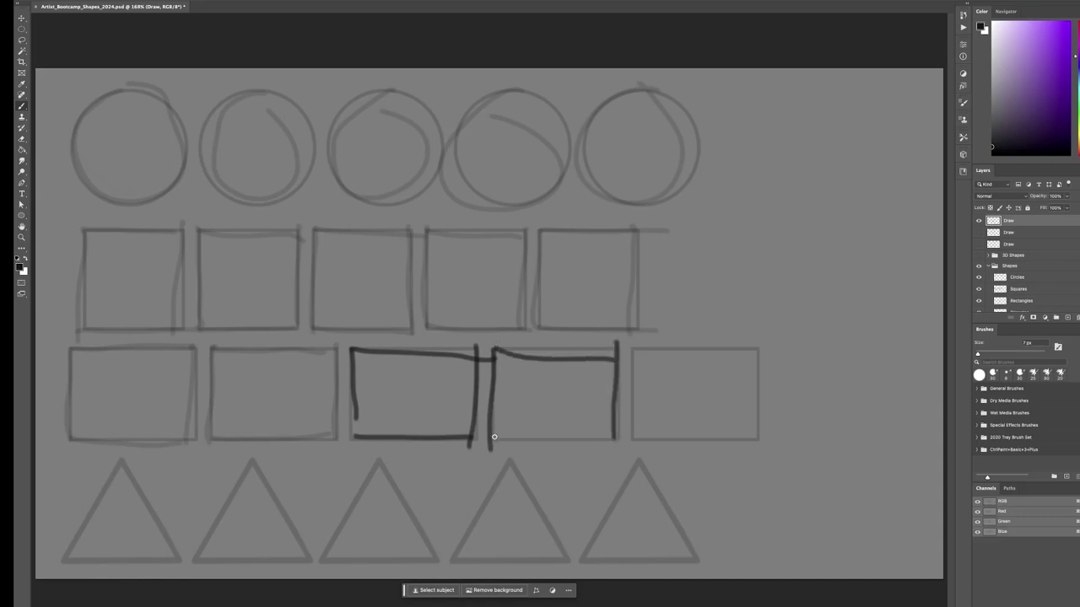
drag(494, 437, 604, 438)
mouse_move(635, 345)
mouse_down()
mouse_move(634, 438)
mouse_move(678, 345)
mouse_move(753, 350)
mouse_move(755, 439)
mouse_up()
drag(627, 439, 770, 437)
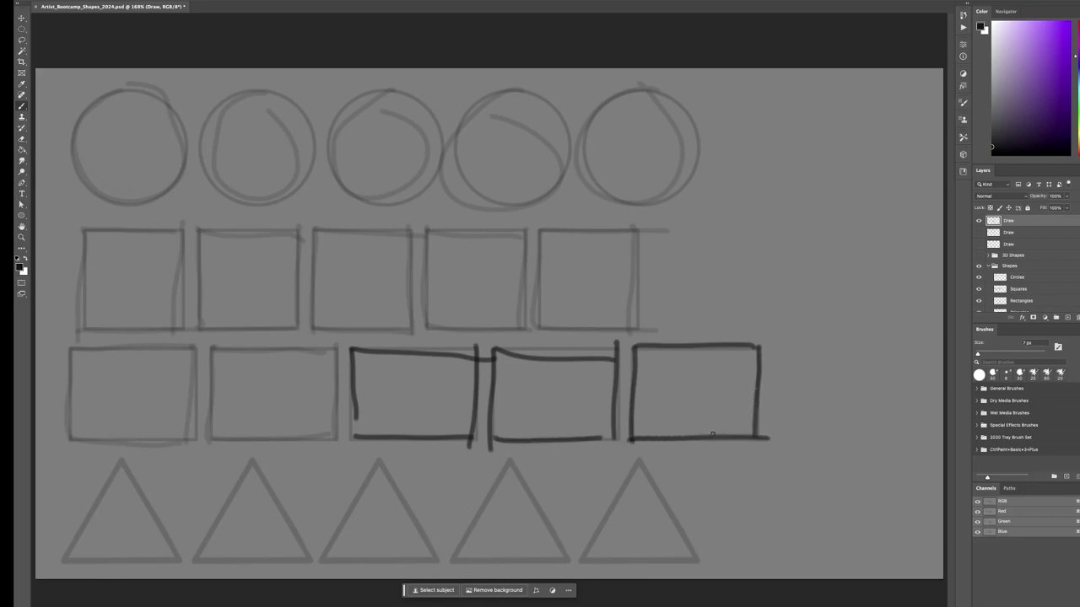
Trace all five guide triangles with bold dark strokes
mouse_move(123, 456)
mouse_down()
mouse_move(71, 555)
mouse_move(195, 554)
mouse_move(161, 533)
mouse_move(182, 554)
mouse_up()
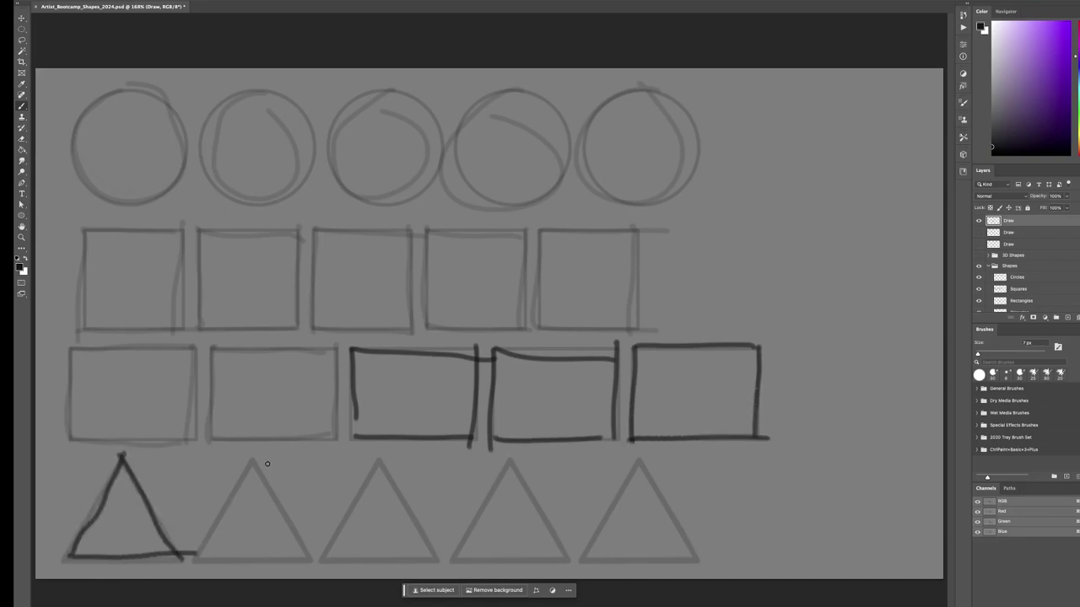
mouse_move(251, 454)
mouse_down()
mouse_move(194, 560)
mouse_move(317, 557)
mouse_move(248, 448)
mouse_move(321, 564)
mouse_up()
mouse_move(374, 447)
mouse_down()
mouse_move(319, 578)
mouse_move(448, 562)
mouse_move(411, 528)
mouse_move(440, 562)
mouse_up()
mouse_move(513, 451)
mouse_down()
mouse_move(426, 579)
mouse_move(591, 559)
mouse_move(512, 464)
mouse_move(562, 570)
mouse_up()
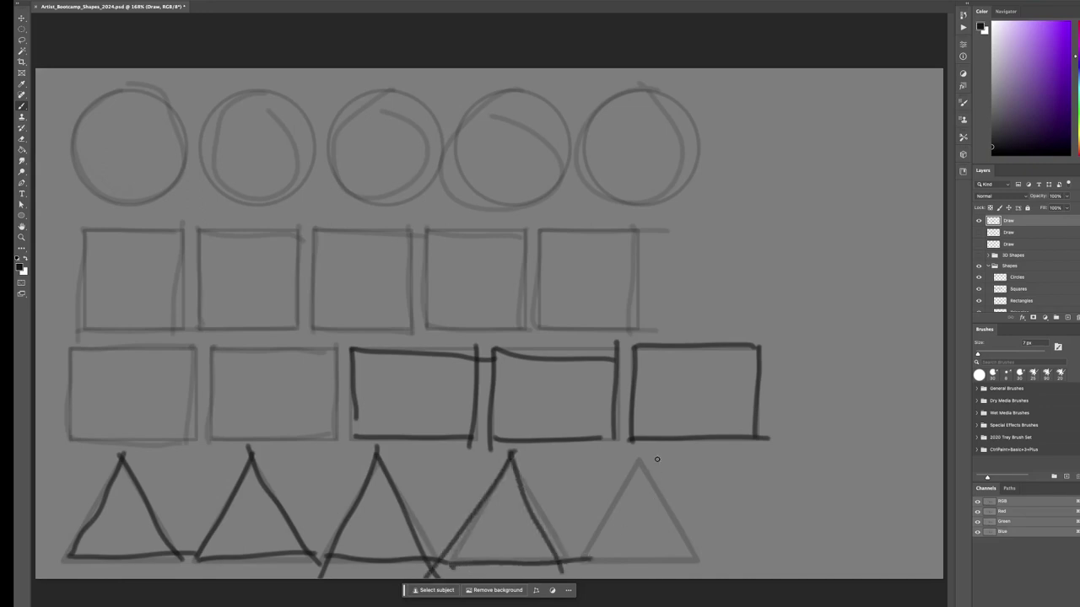
mouse_move(647, 451)
mouse_down()
mouse_move(586, 542)
mouse_move(611, 560)
mouse_move(589, 568)
mouse_move(694, 557)
mouse_move(635, 447)
mouse_move(699, 558)
mouse_up()
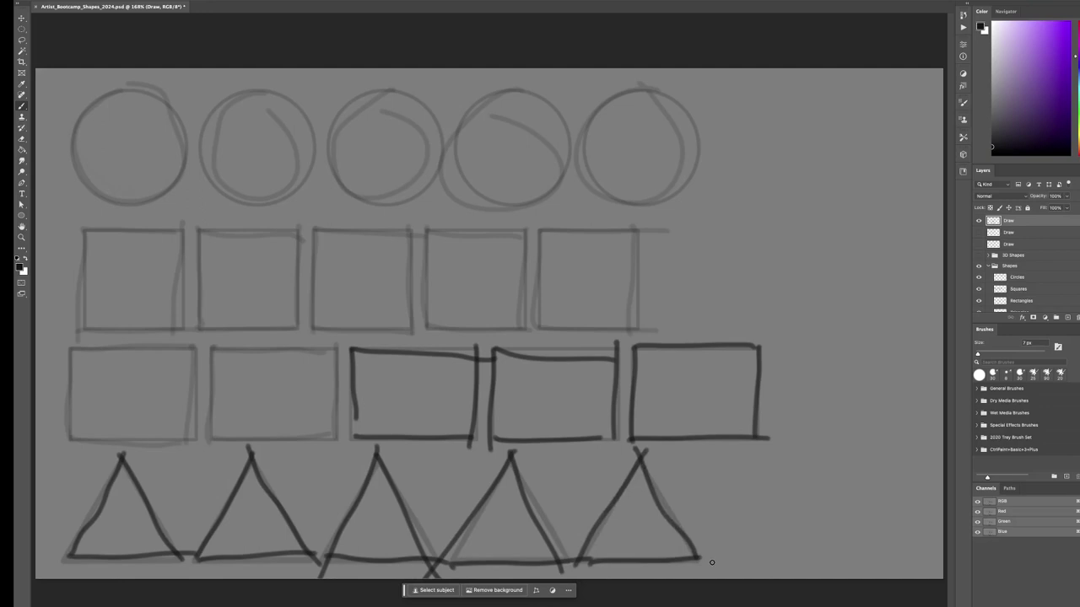
Retrace all five circles in dark strokes
mouse_move(139, 87)
mouse_down()
mouse_move(162, 187)
mouse_move(140, 88)
mouse_up()
mouse_move(266, 91)
mouse_down()
mouse_move(222, 115)
mouse_move(251, 103)
mouse_up()
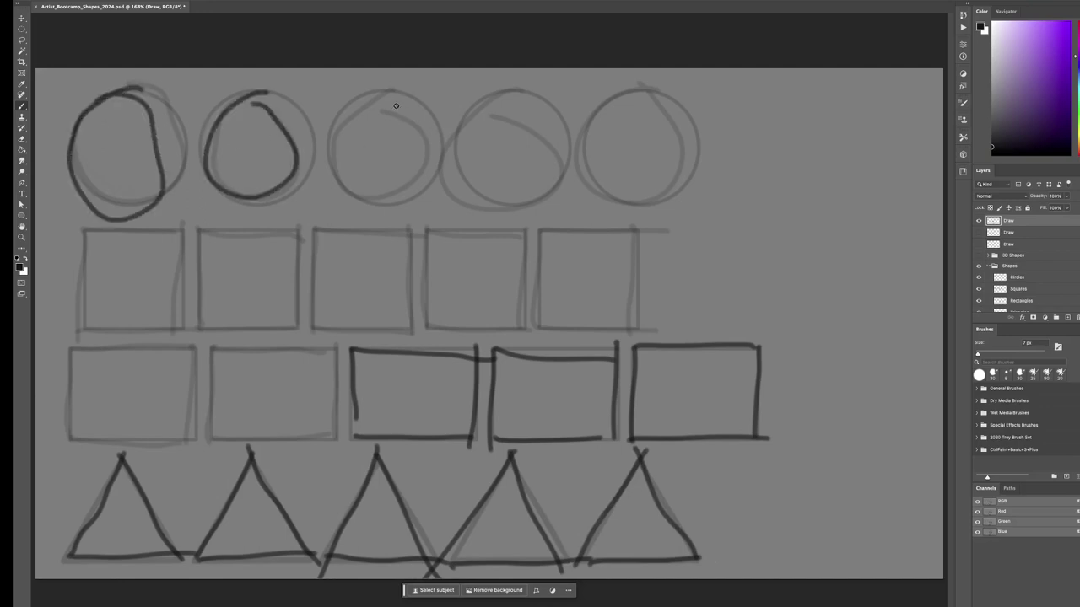
mouse_move(395, 106)
mouse_down()
mouse_move(414, 195)
mouse_move(380, 99)
mouse_up()
mouse_move(518, 100)
mouse_down()
mouse_move(486, 109)
mouse_move(506, 103)
mouse_up()
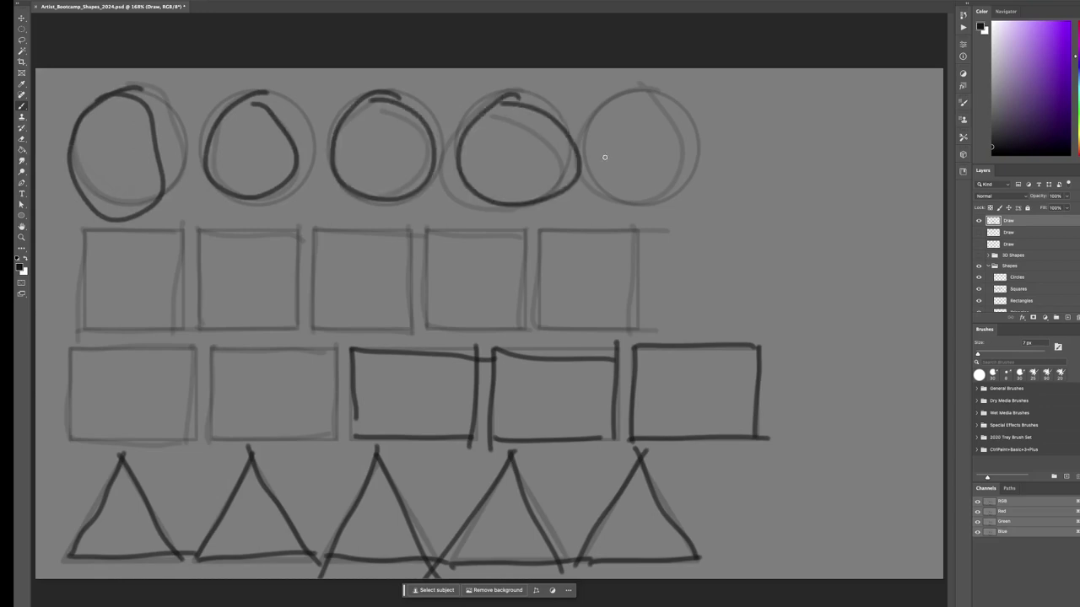
drag(664, 99, 666, 106)
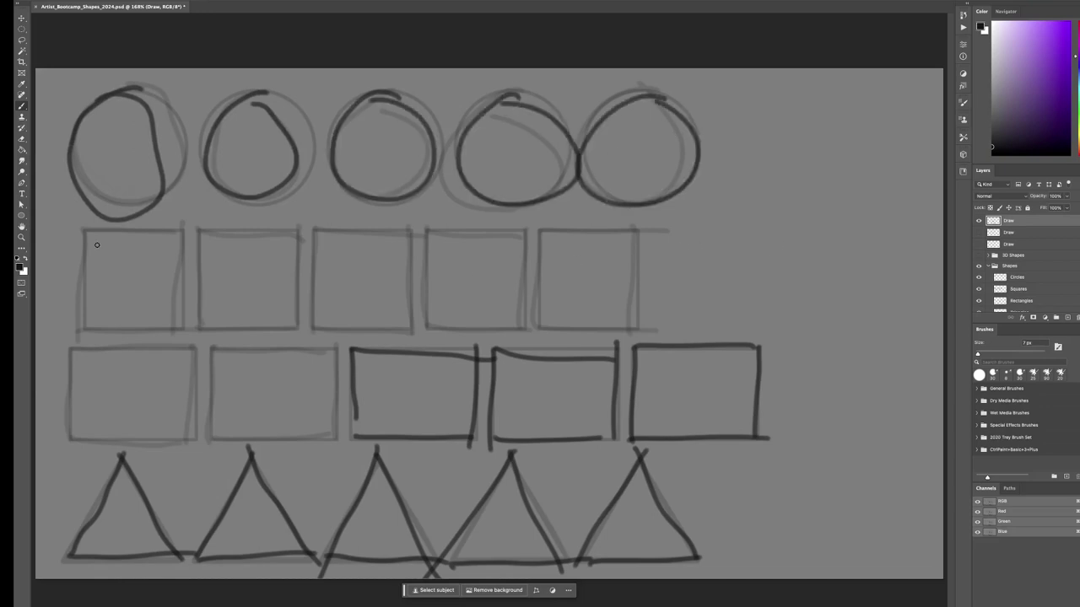
Retrace the first three squares in dark outlines
mouse_move(82, 229)
mouse_down()
mouse_move(78, 334)
mouse_move(176, 228)
mouse_move(192, 228)
mouse_up()
drag(176, 225, 176, 324)
drag(79, 330, 199, 325)
drag(203, 229, 205, 325)
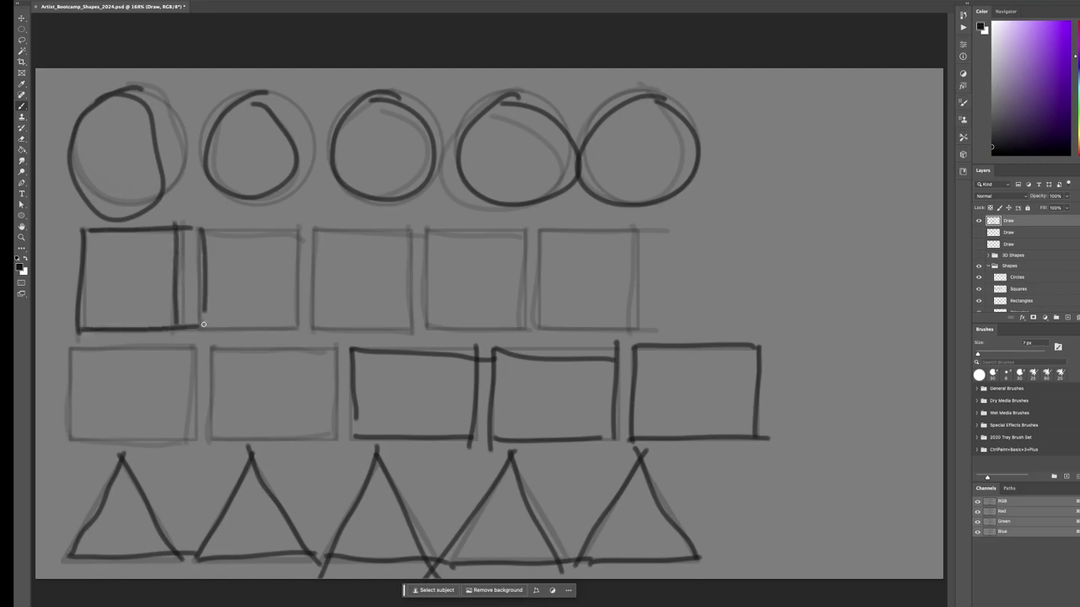
mouse_move(204, 228)
mouse_down()
mouse_move(308, 240)
mouse_move(299, 224)
mouse_move(293, 336)
mouse_up()
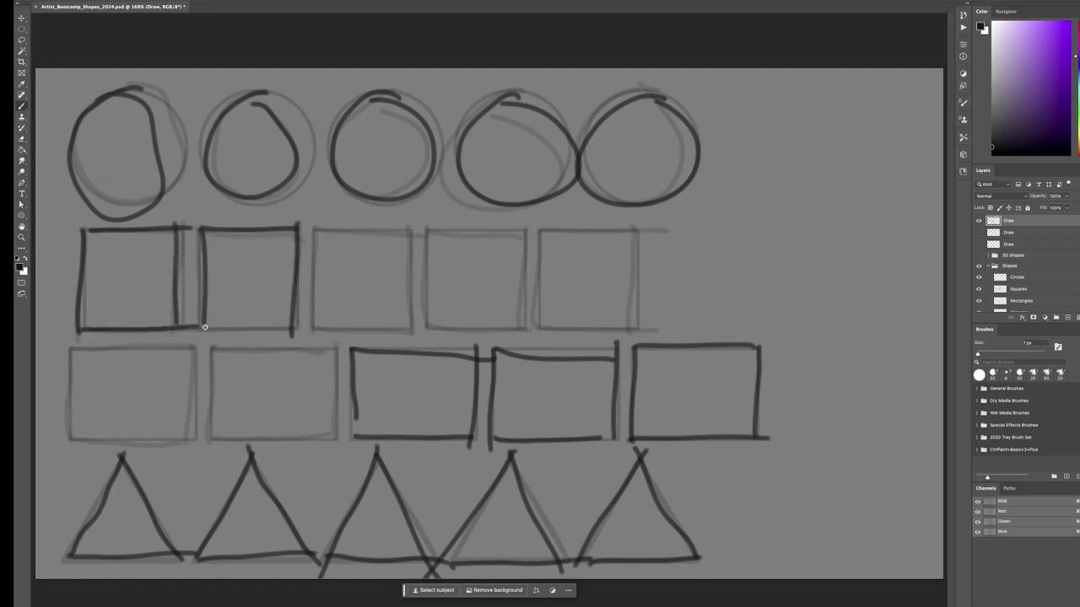
drag(205, 327, 296, 322)
mouse_move(314, 227)
mouse_down()
mouse_move(317, 324)
mouse_move(356, 228)
mouse_move(420, 226)
mouse_move(410, 327)
mouse_up()
Close the third square and retrace the fourth and fifth squares
drag(311, 327, 405, 324)
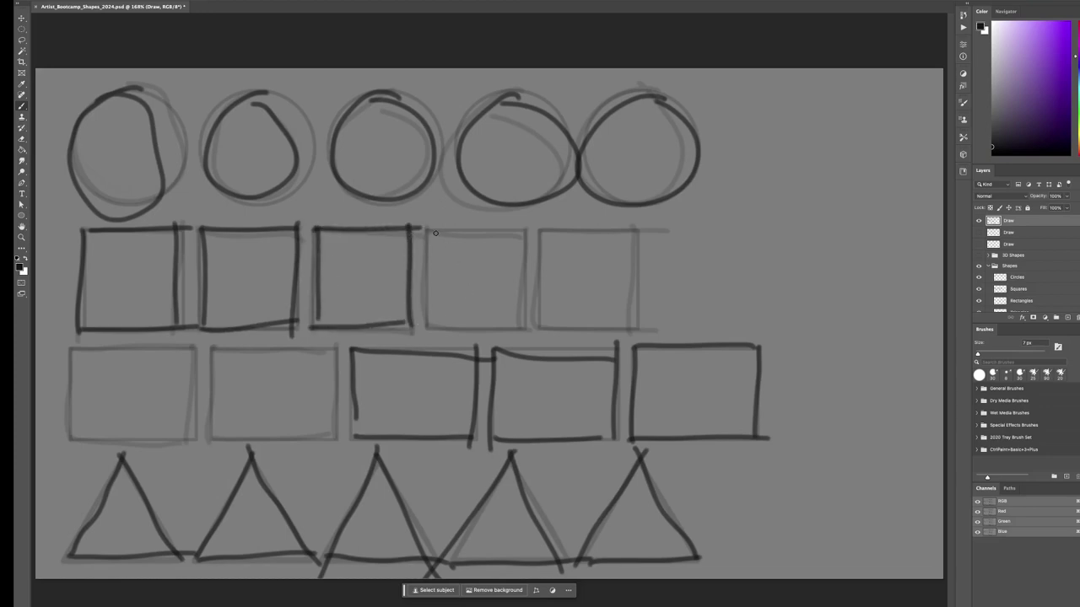
drag(428, 230, 440, 328)
mouse_move(431, 230)
mouse_down()
mouse_move(528, 231)
mouse_move(525, 331)
mouse_up()
drag(431, 317, 518, 329)
mouse_move(540, 229)
mouse_down()
mouse_move(537, 336)
mouse_move(658, 236)
mouse_move(637, 337)
mouse_up()
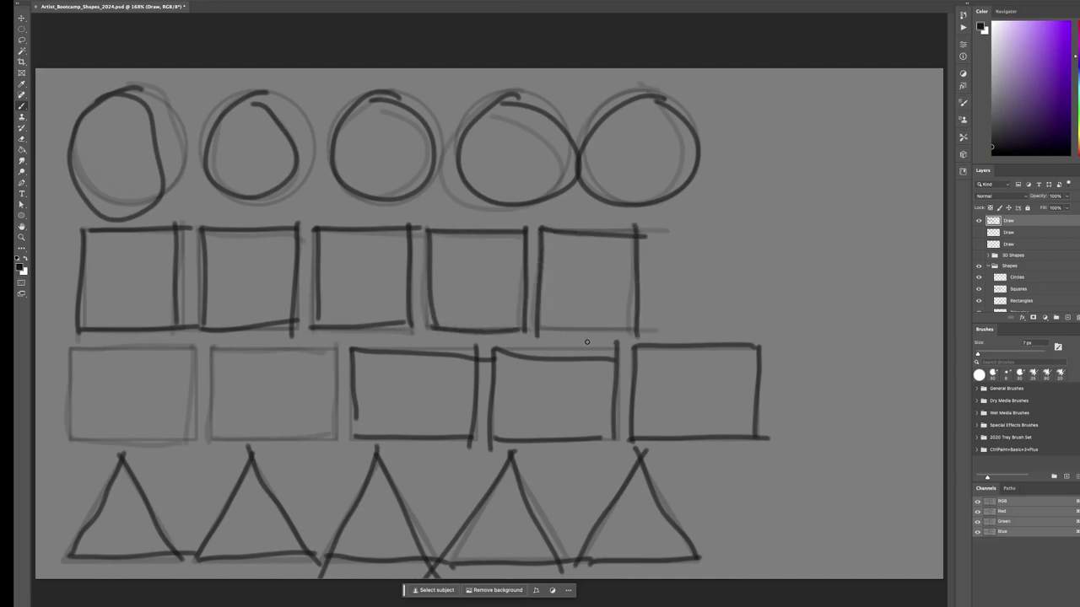
drag(539, 324, 667, 332)
Retrace the first two row-three rectangles, then scribble overlapping loops over circle one
drag(75, 344, 73, 440)
mouse_move(72, 347)
mouse_down()
mouse_move(192, 342)
mouse_move(200, 436)
mouse_up()
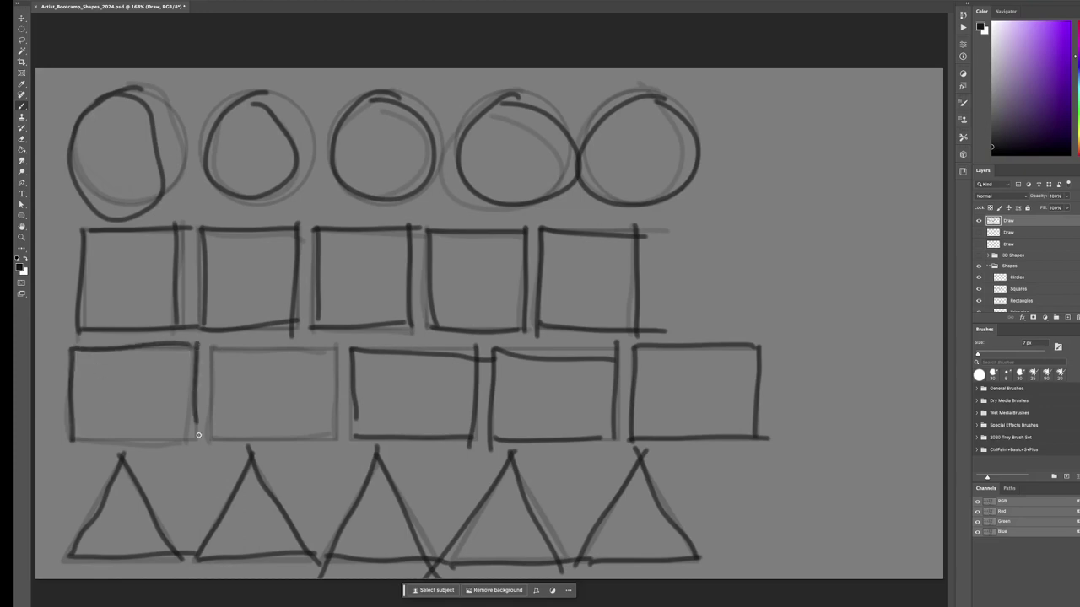
drag(71, 439, 193, 438)
mouse_move(212, 346)
mouse_down()
mouse_move(210, 444)
mouse_move(338, 346)
mouse_move(335, 440)
mouse_up()
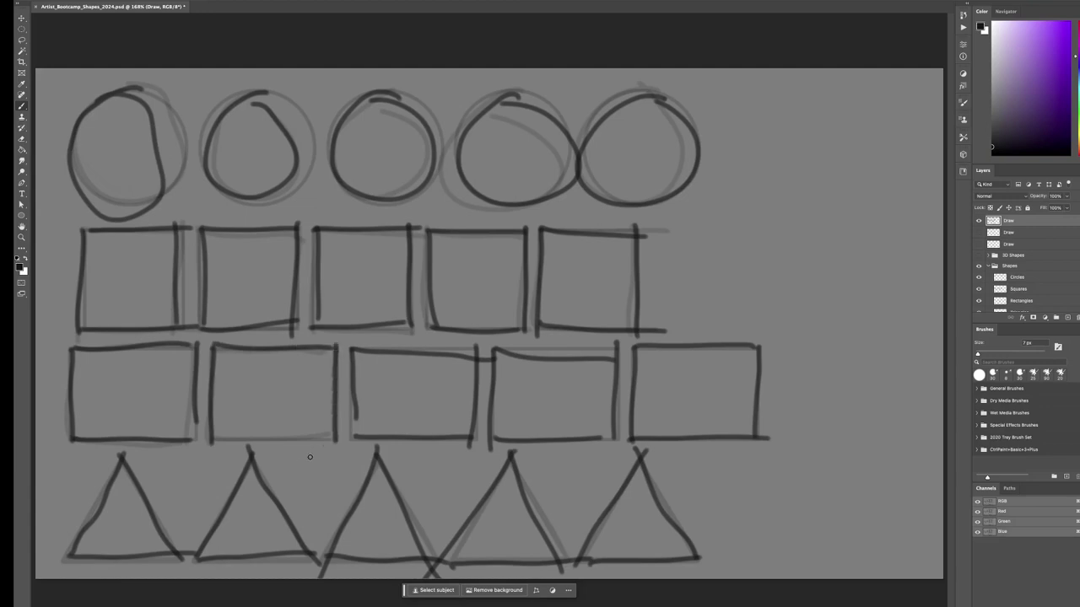
drag(207, 441, 321, 440)
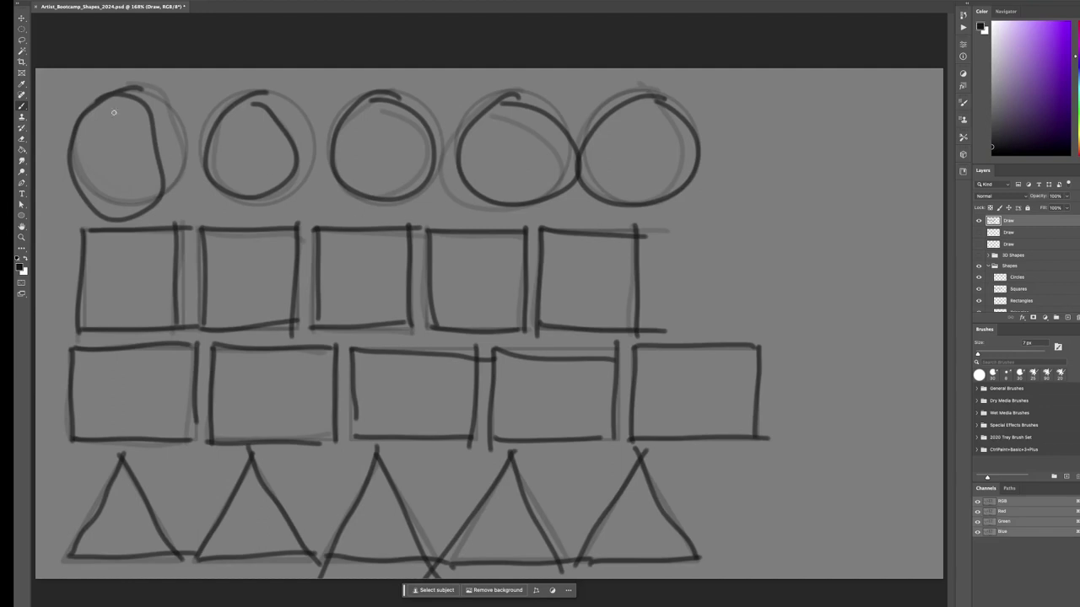
mouse_move(145, 89)
mouse_down()
mouse_move(179, 120)
mouse_move(126, 101)
mouse_move(101, 202)
mouse_move(111, 93)
mouse_move(121, 99)
mouse_move(97, 110)
mouse_move(185, 135)
mouse_up()
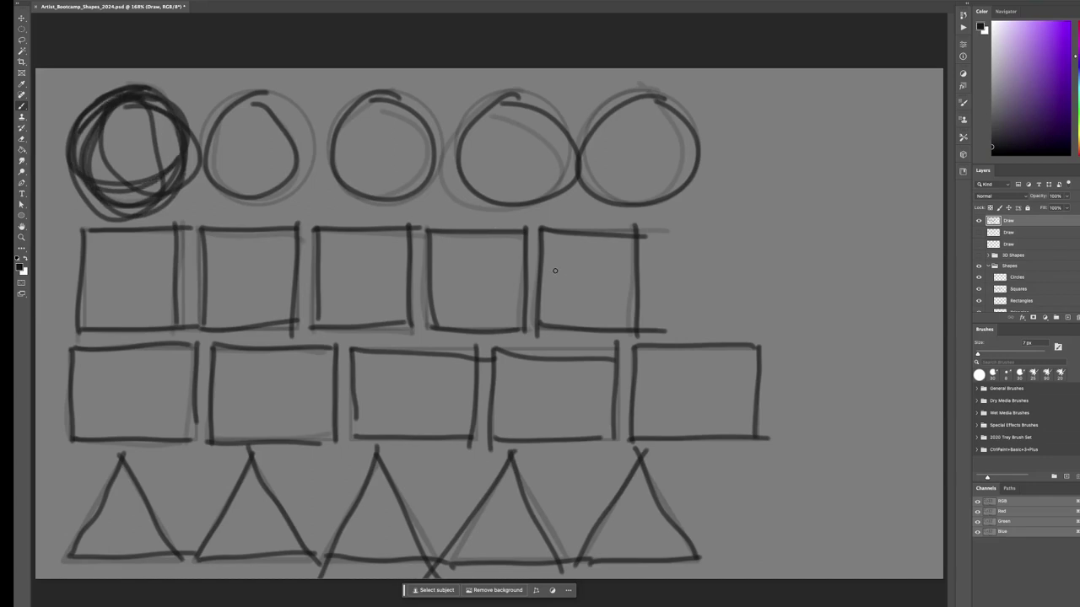
Show a lower Draw layer, then select and hide the top Draw layer
click(978, 240)
click(1027, 234)
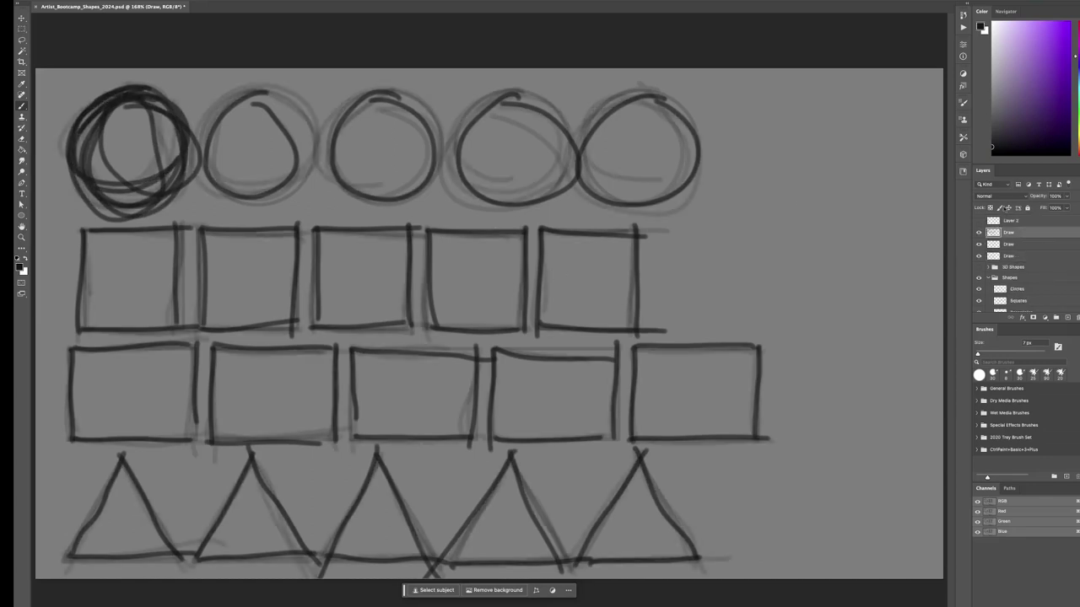
click(979, 232)
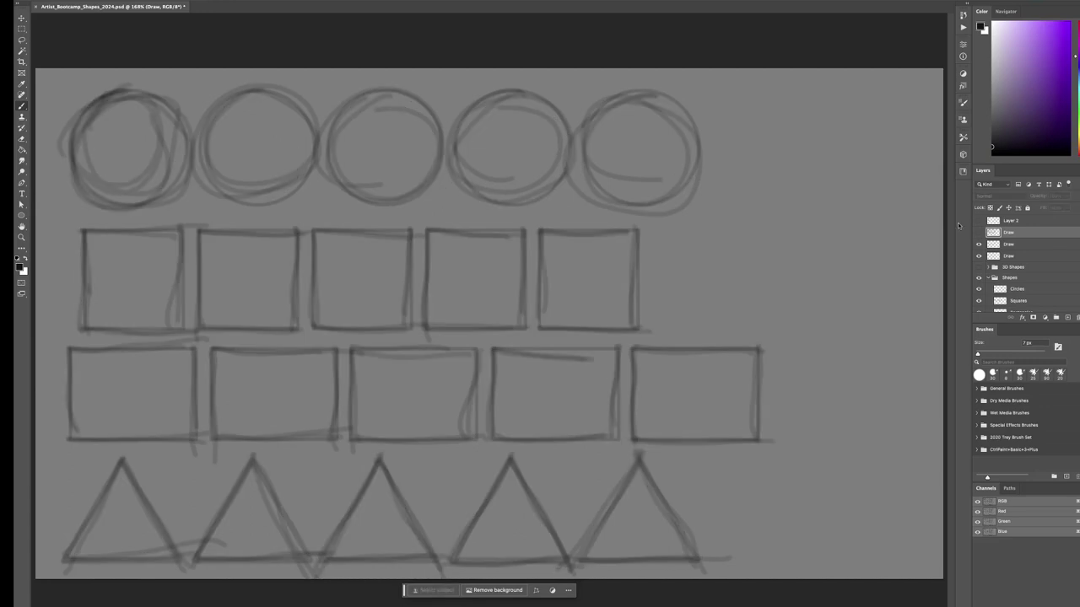